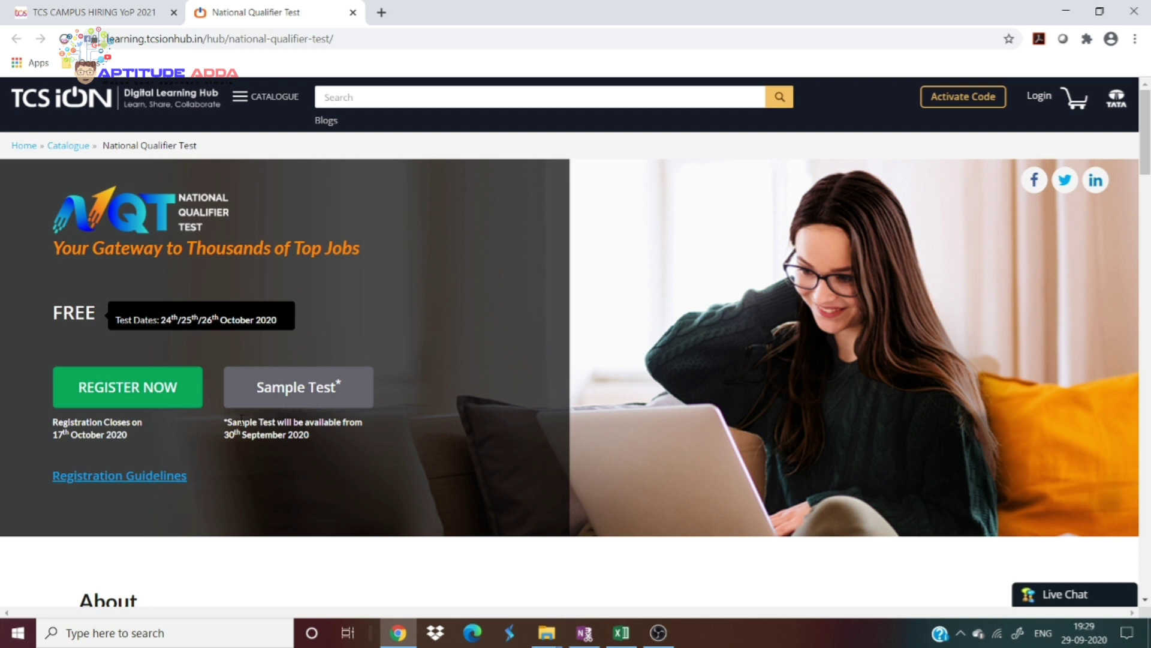
Highlight the sample-test and closing-date notes, then start NQT registration via REGISTER NOW
left_click_drag(242, 420, 346, 422)
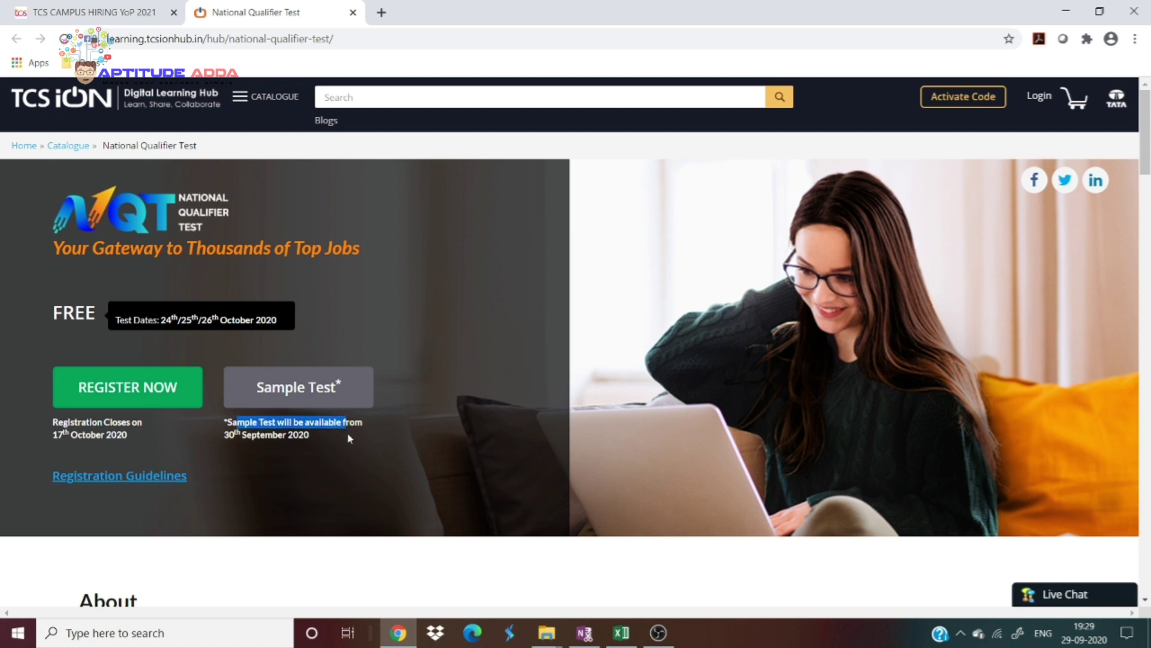
left_click(418, 406)
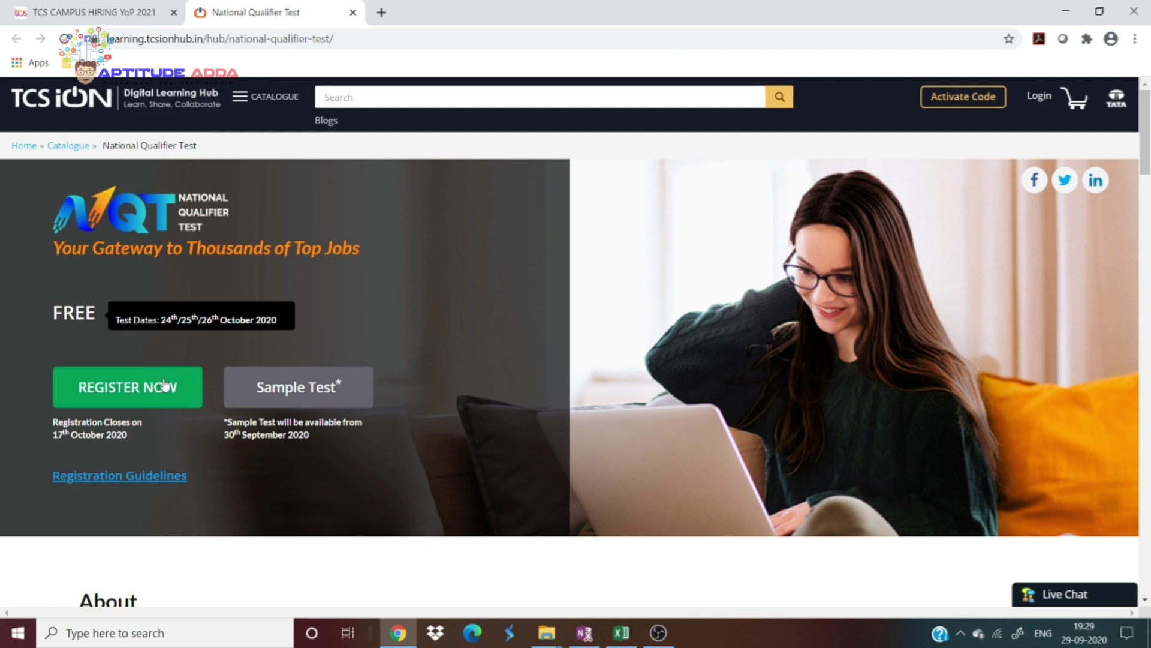
left_click_drag(140, 436, 43, 419)
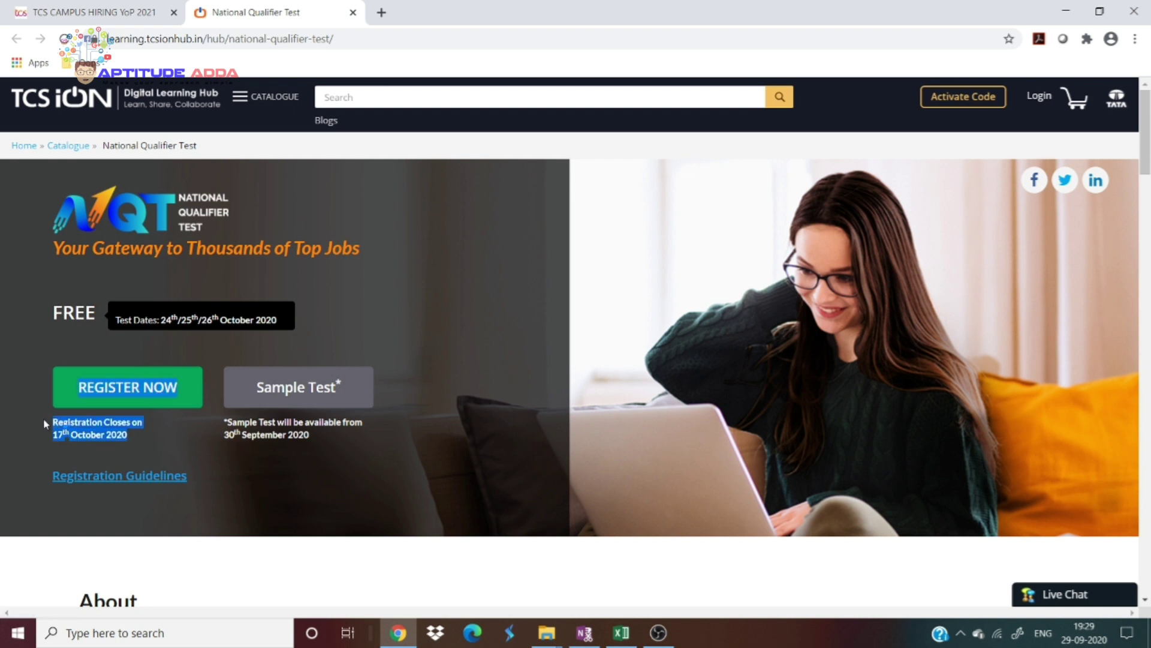
left_click(136, 391)
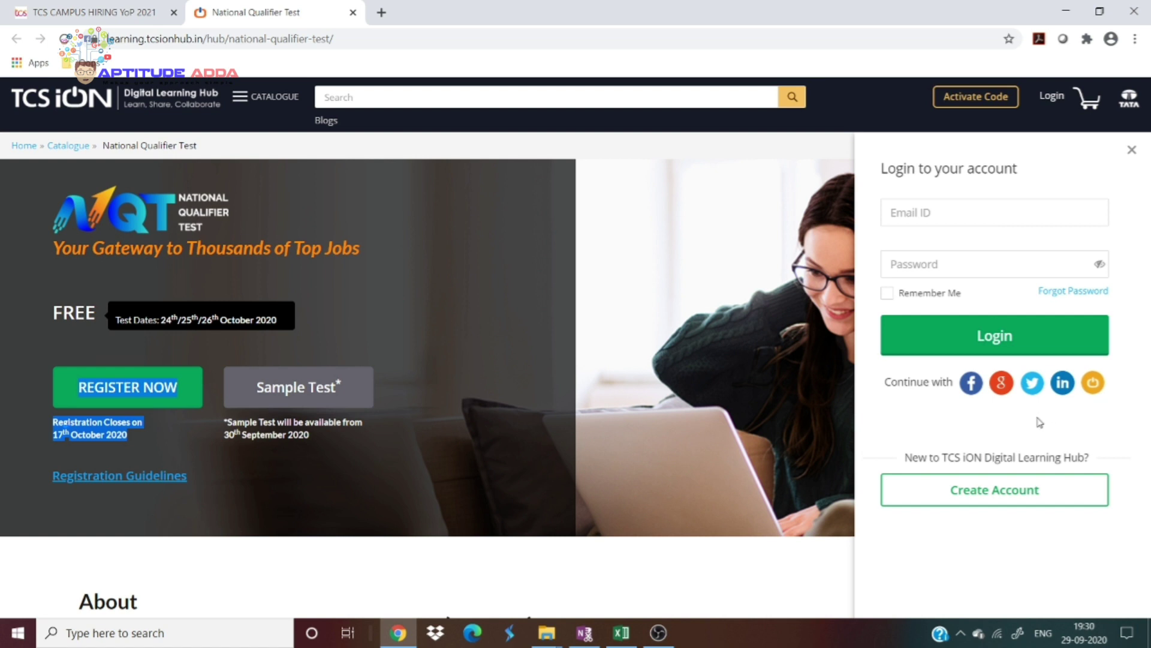
Open the Create Account sign-up form and scroll down to its fields
left_click(1044, 486)
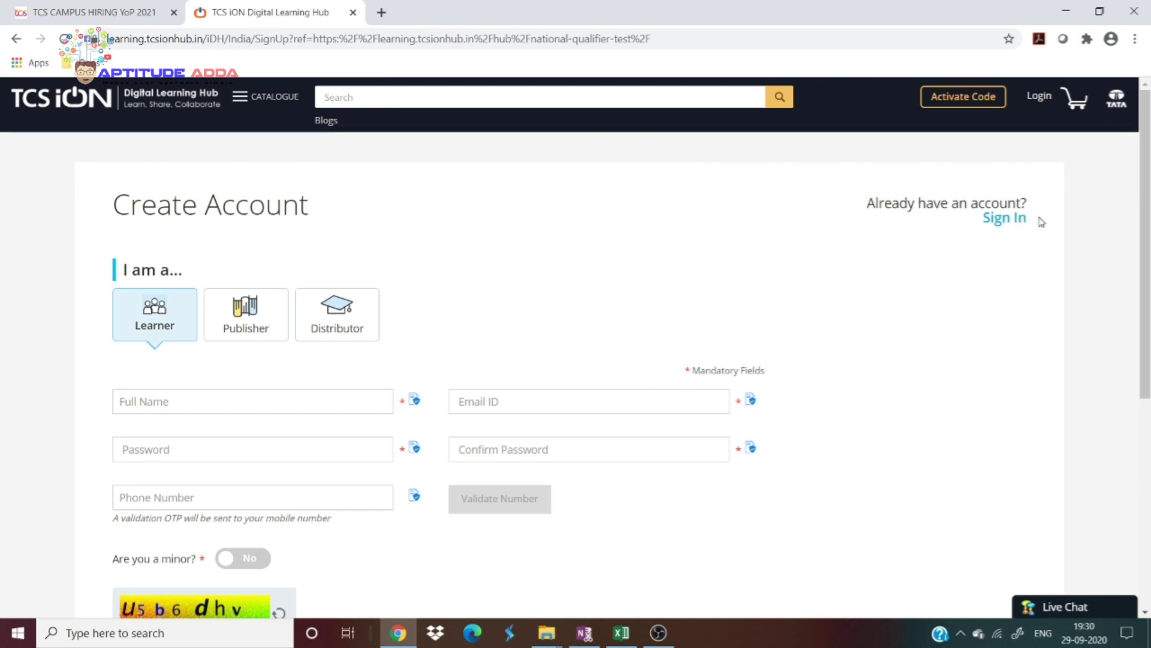
scroll(1146, 192, "down", 2)
scroll(1146, 192, "up", 2)
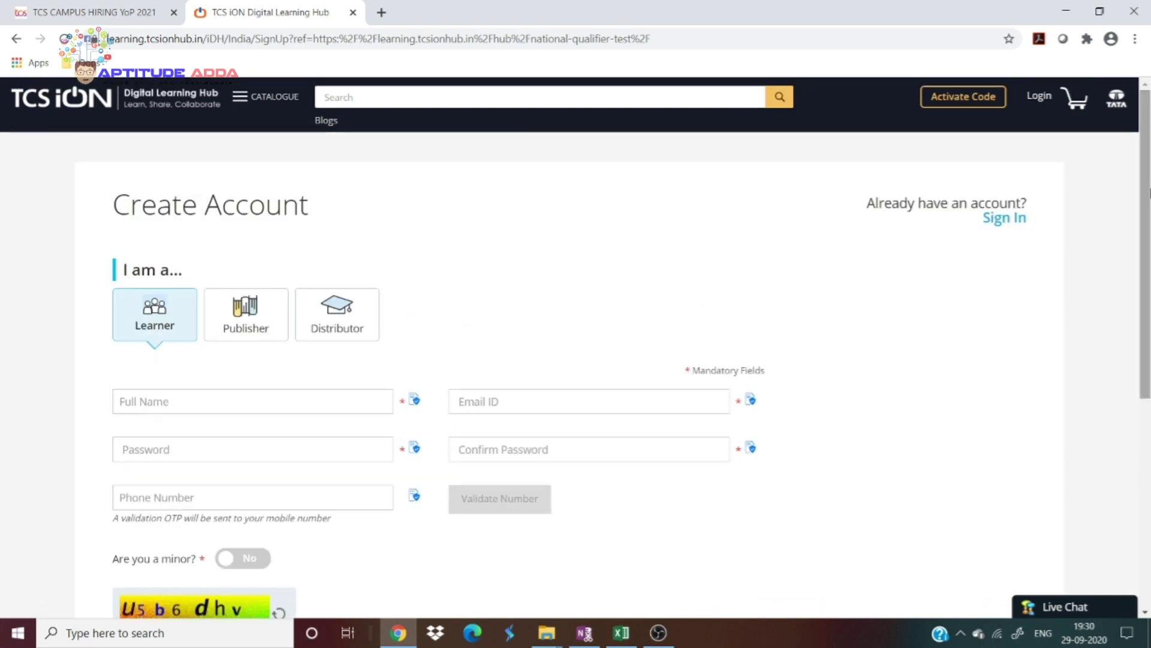
scroll(1150, 192, "down", 2)
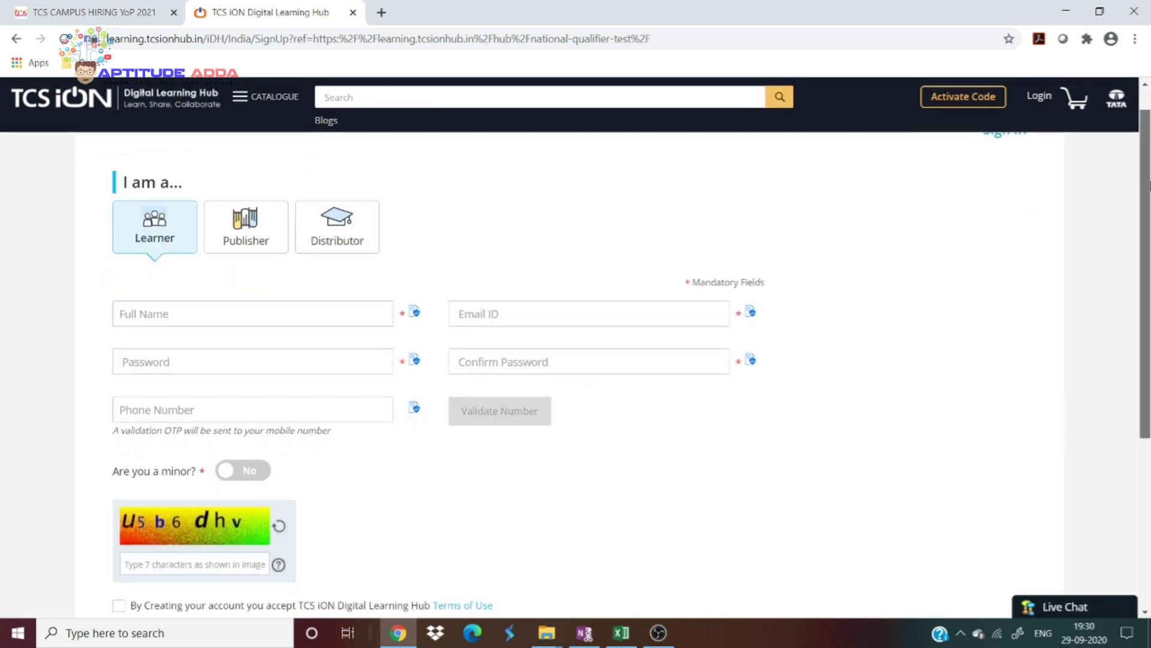
scroll(1149, 186, "down", 1)
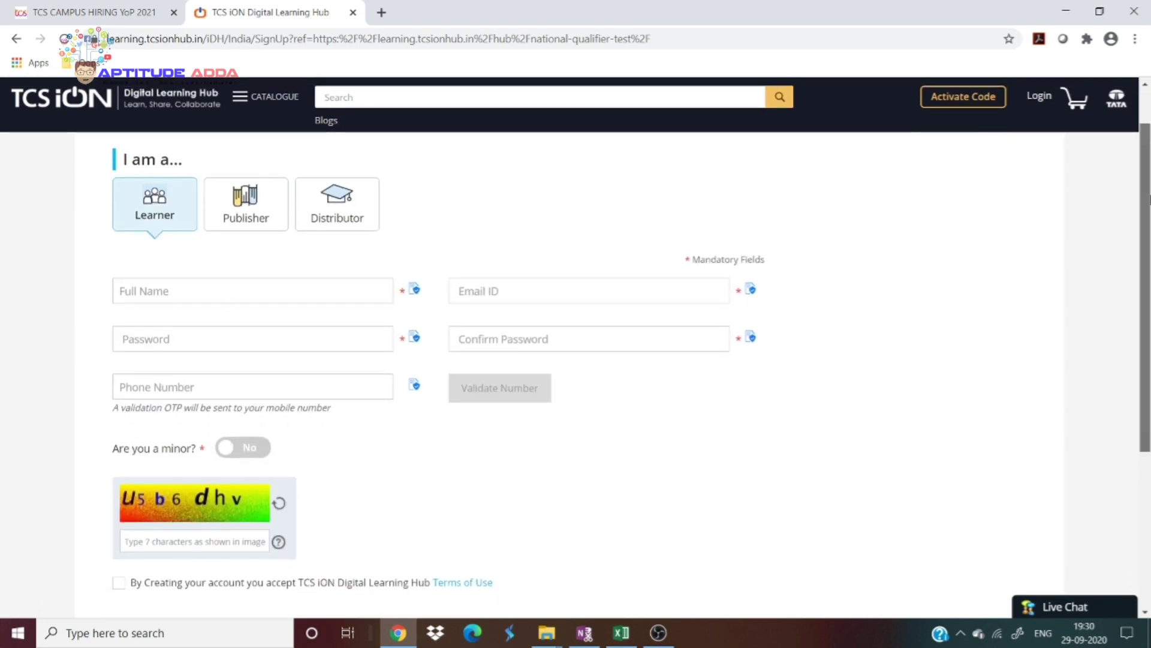
Enter the learner's full name and e-mail address, fixing typos in the e-mail
left_click(292, 281)
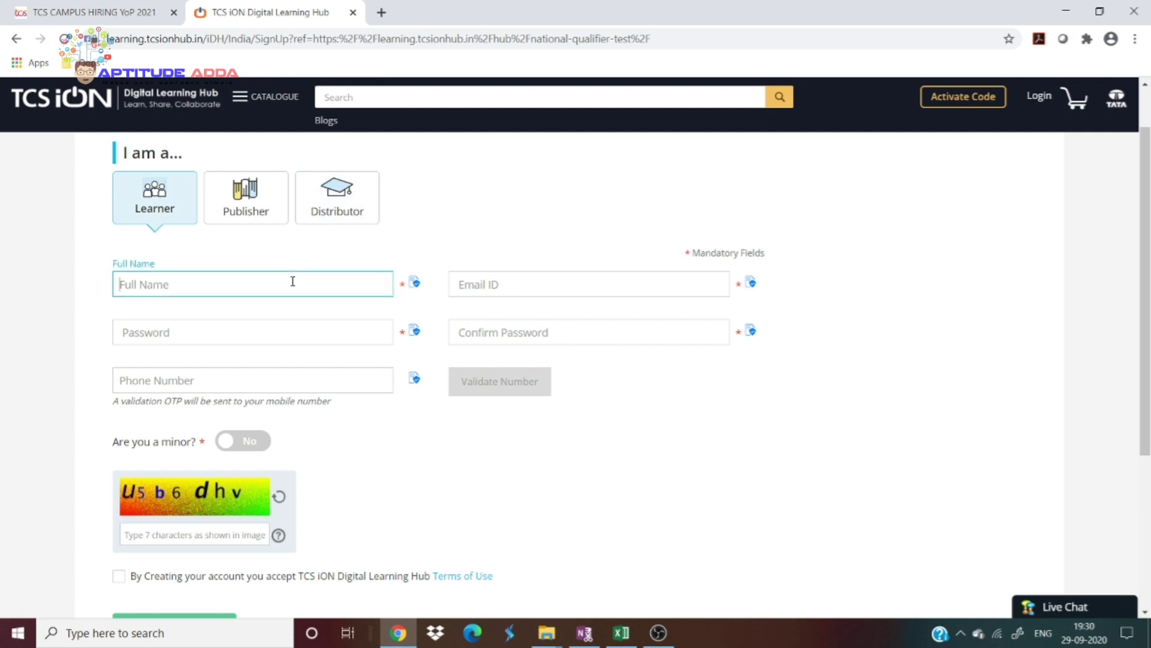
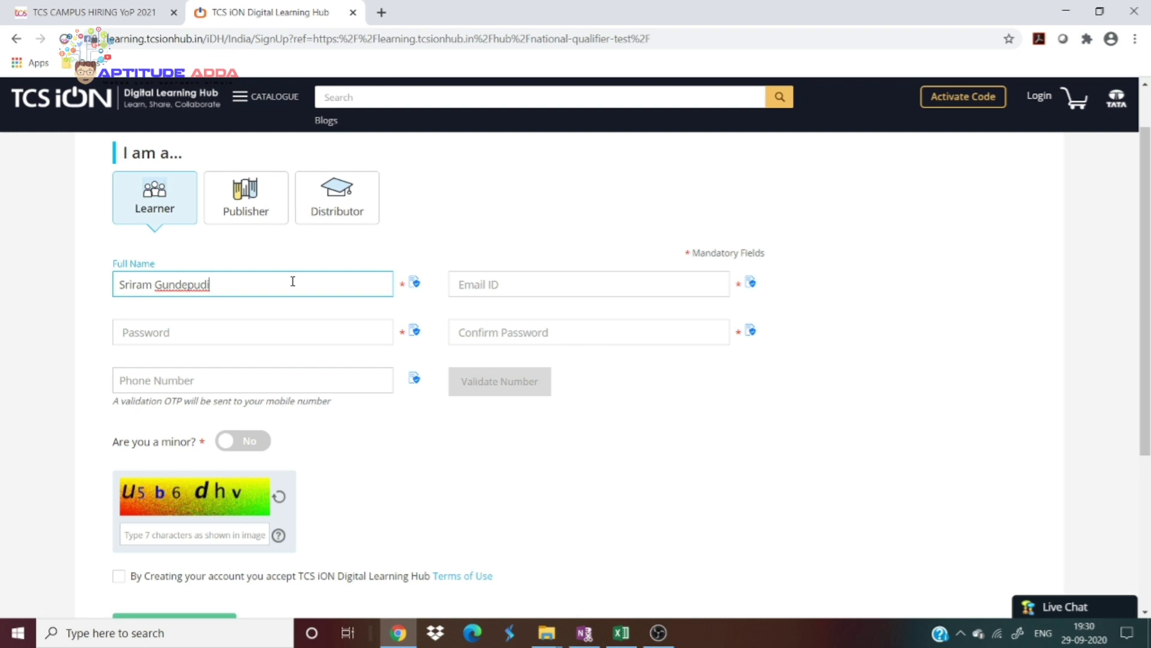
key("Tab")
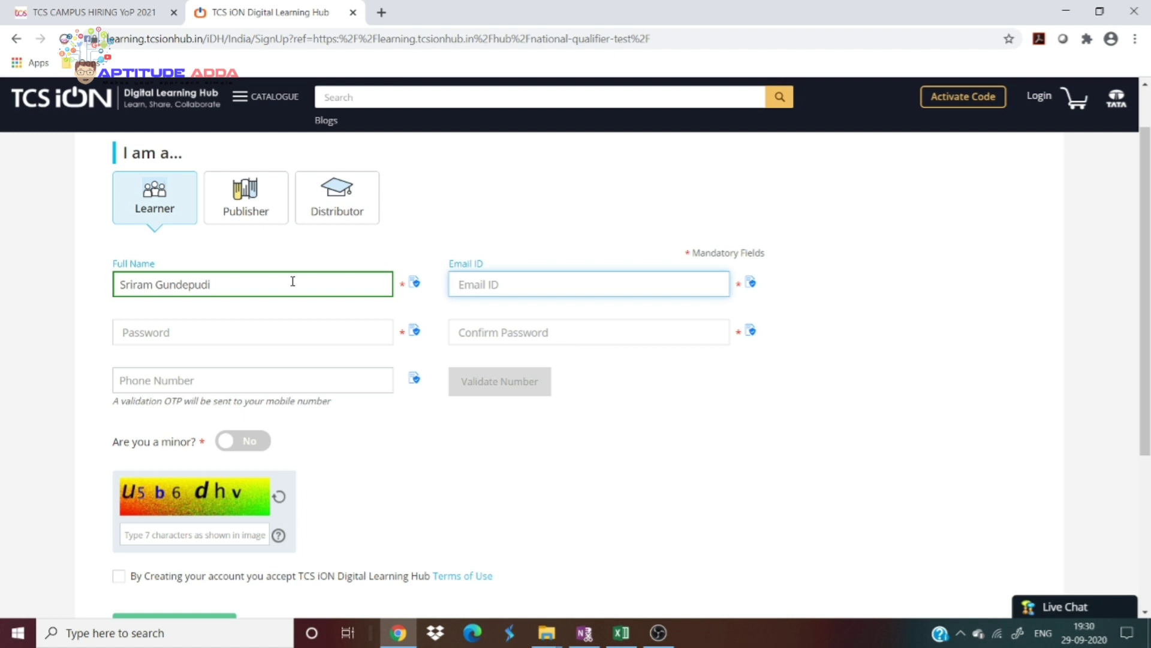
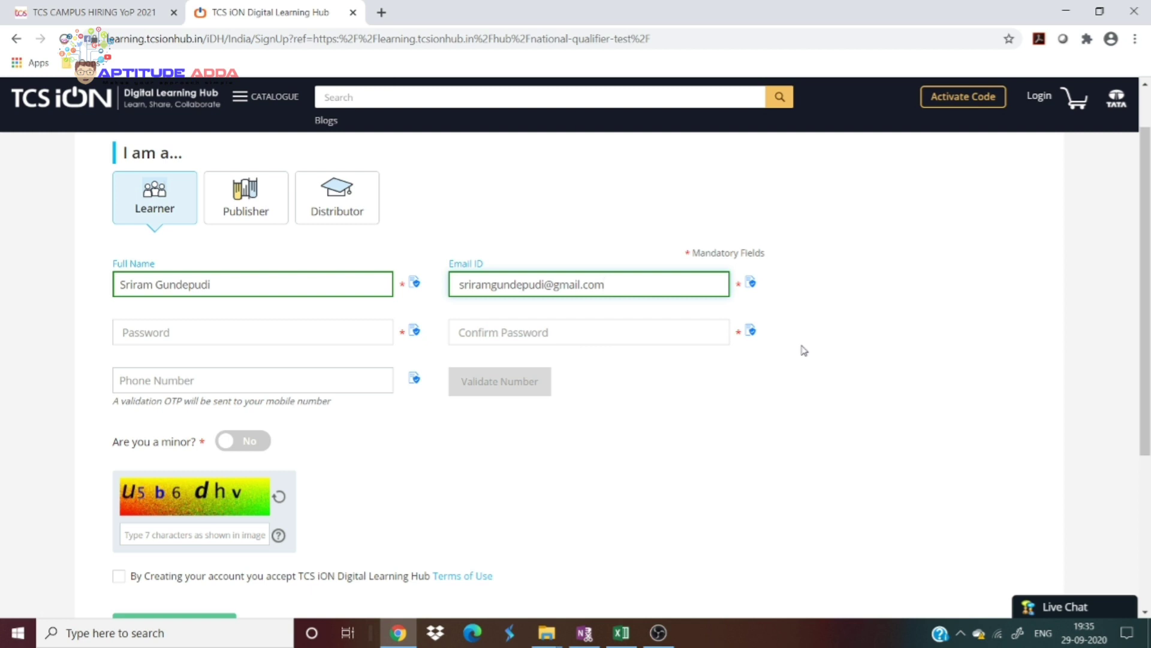
Clear stray characters mistakenly typed into the password and phone number fields
left_click(345, 329)
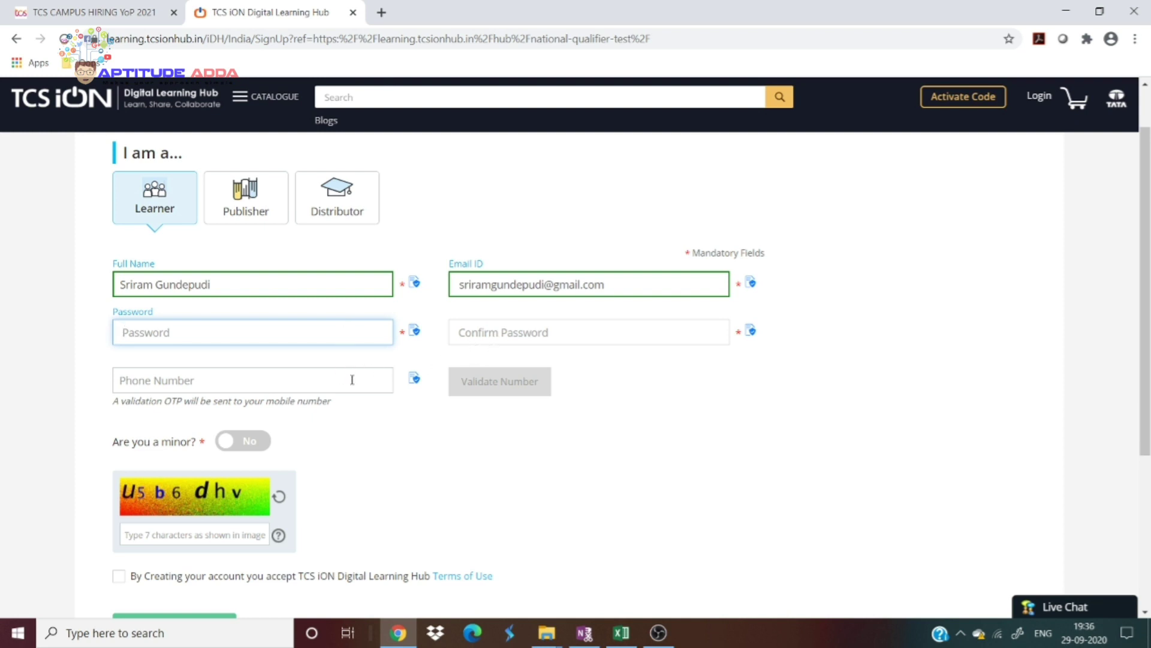
type("s")
key("BackSpace")
left_click(289, 381)
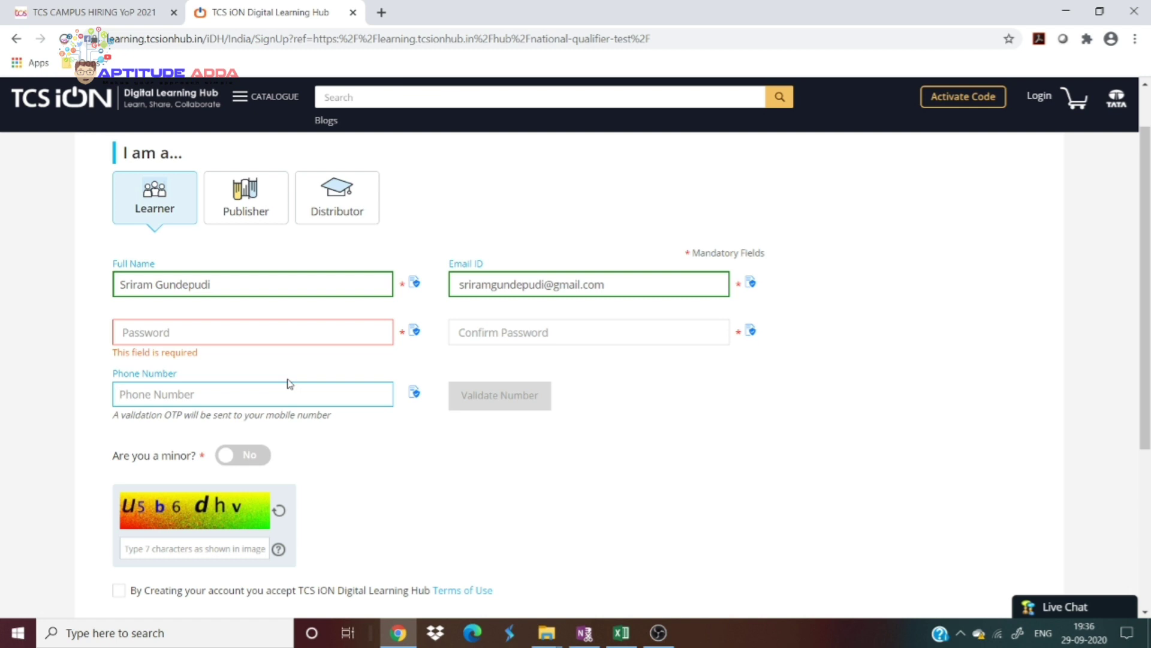
Type the account password, confirm it, and enter the mobile phone number
left_click(263, 332)
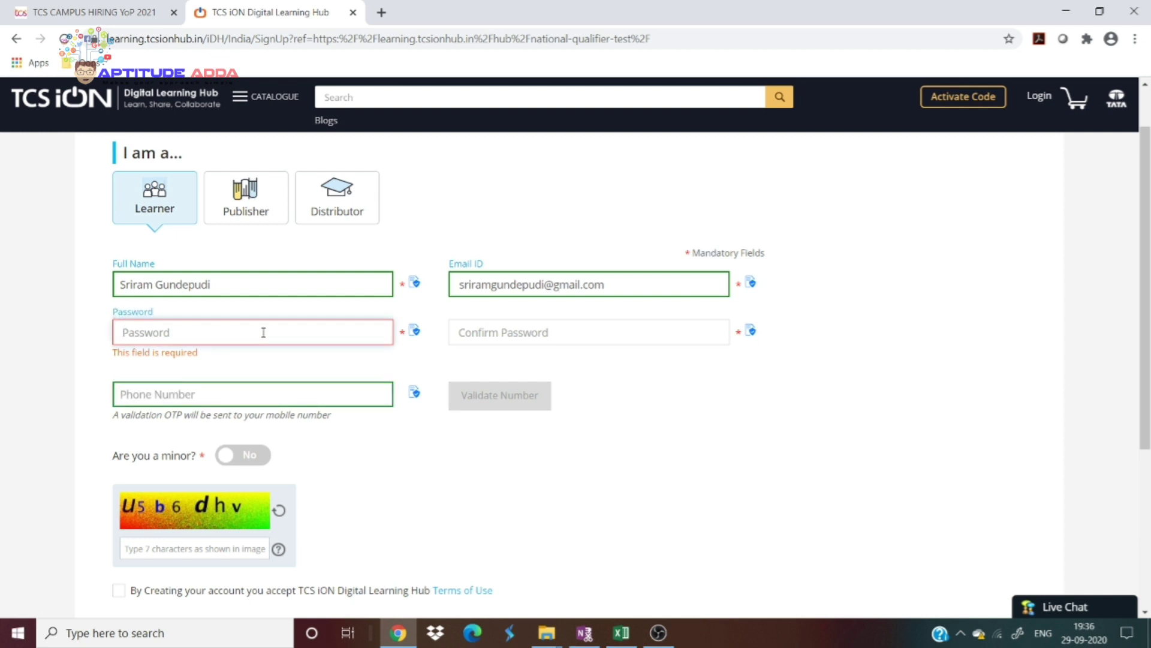
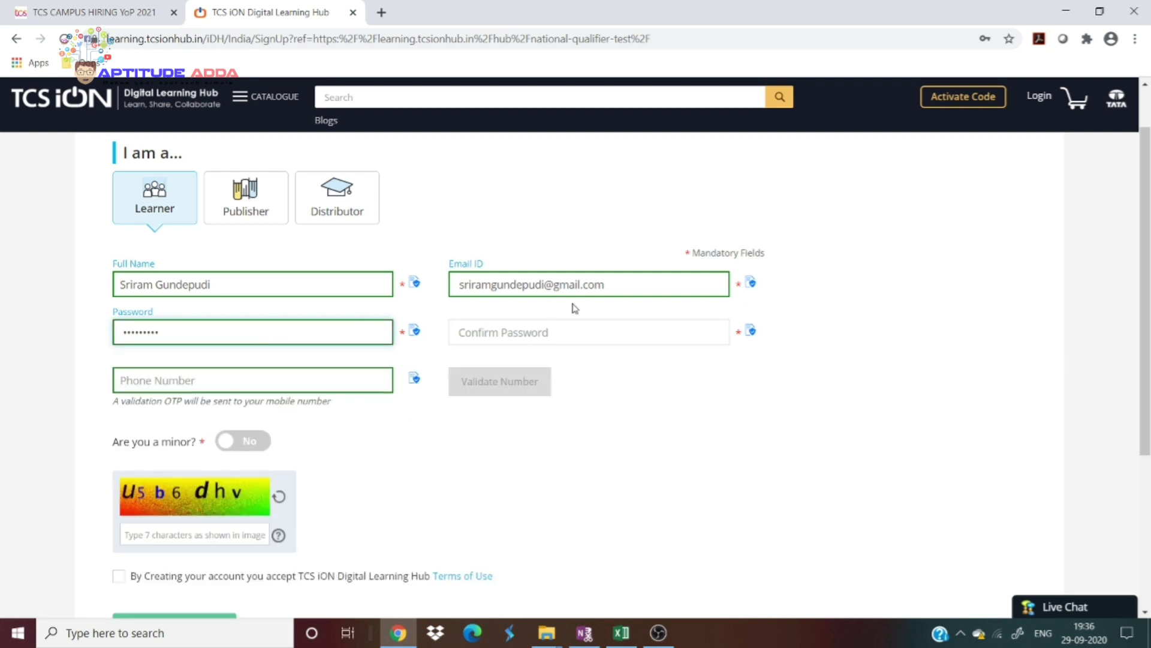
left_click(571, 327)
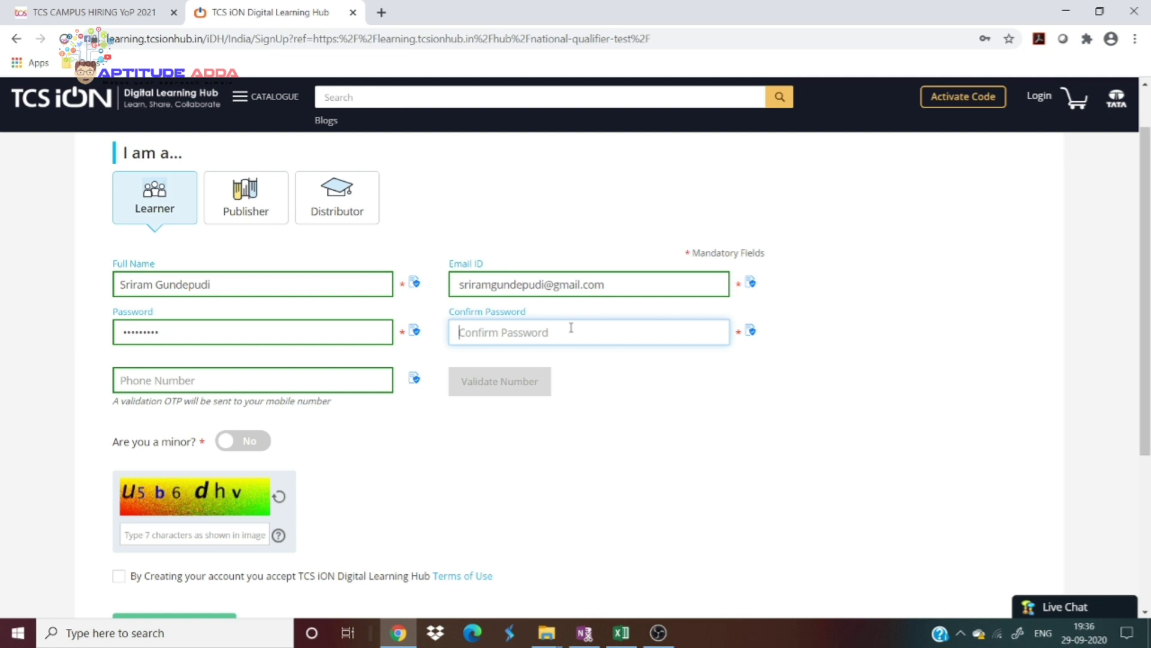
left_click(351, 381)
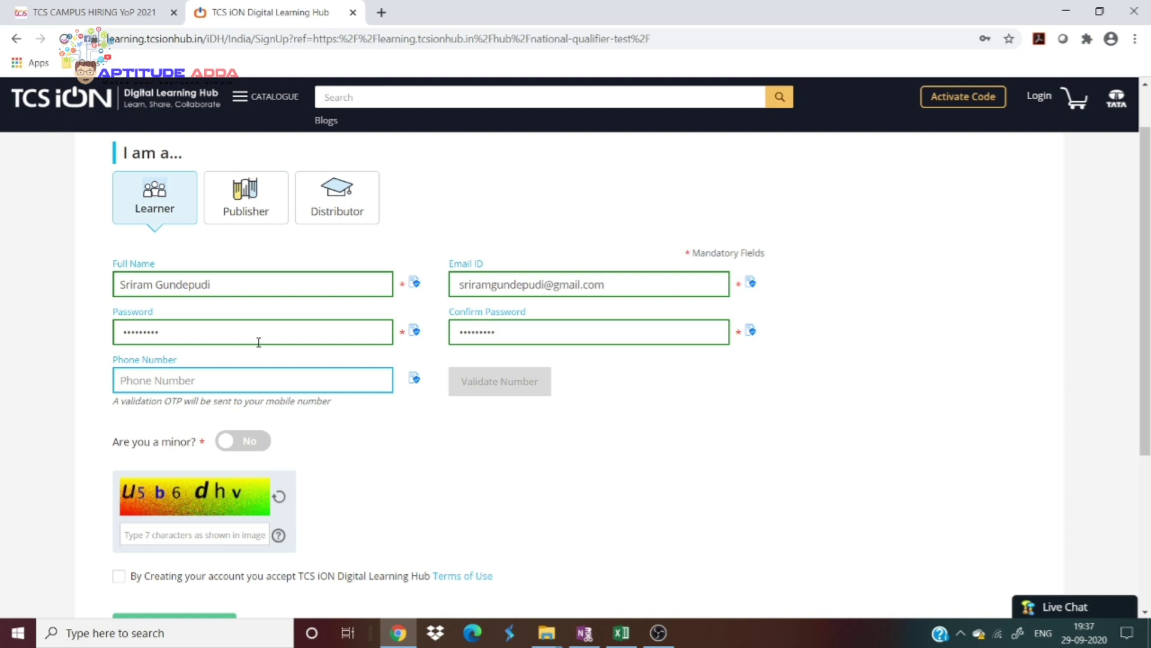
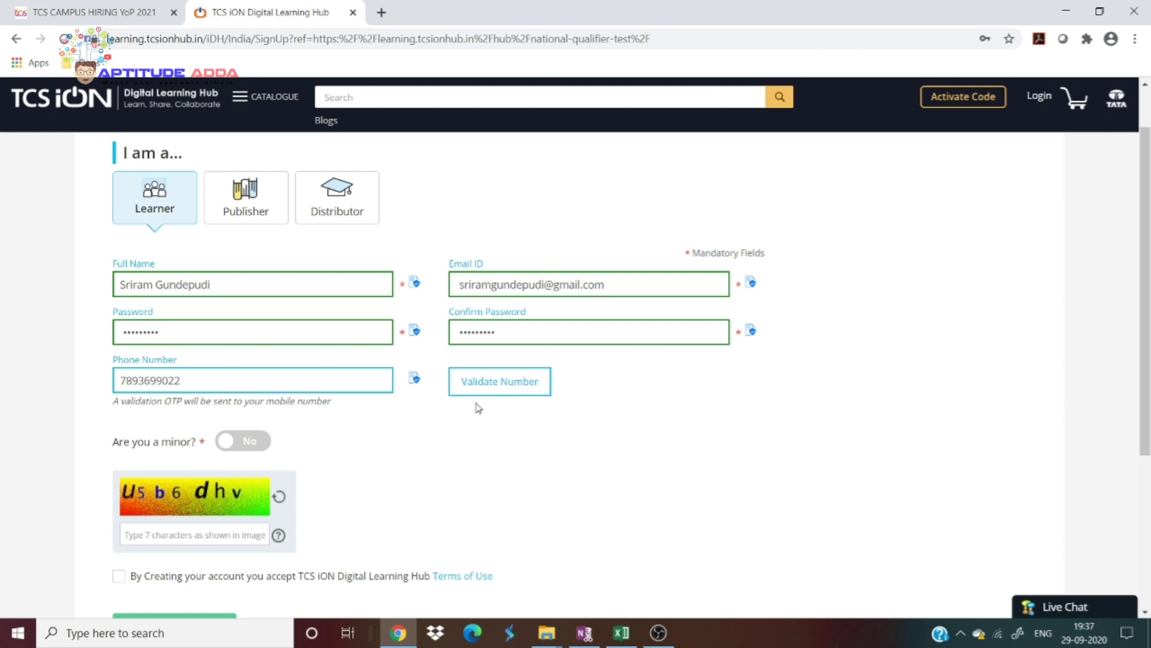
Request a one-time code for the phone number, enter the received code and validate it
left_click(507, 396)
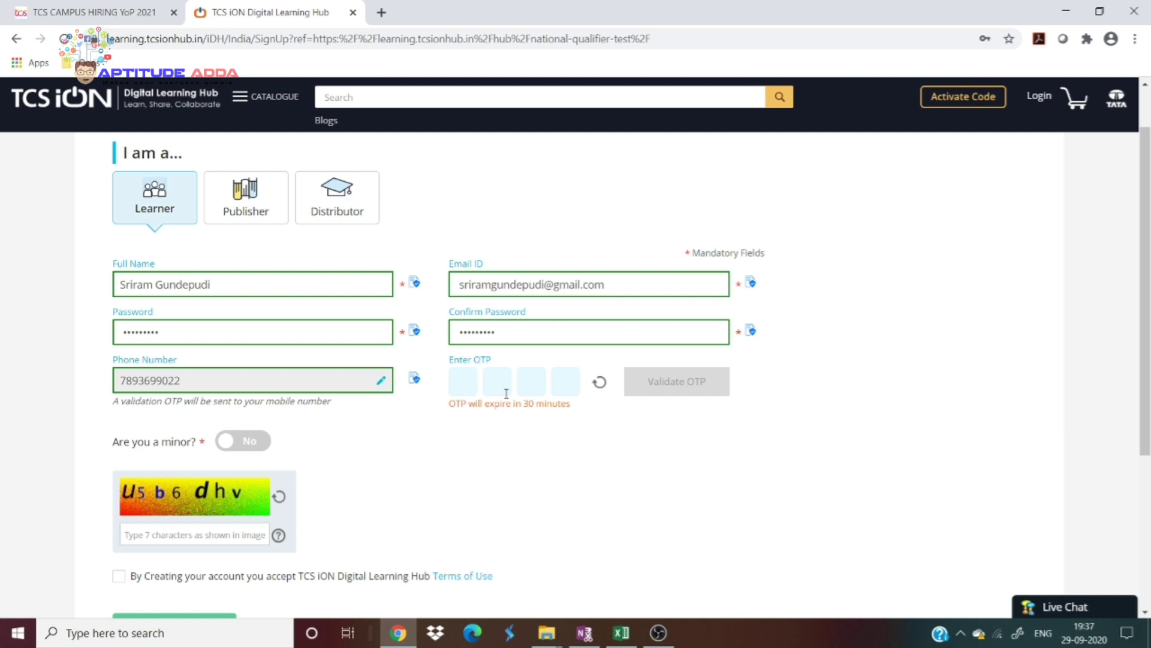
left_click(463, 385)
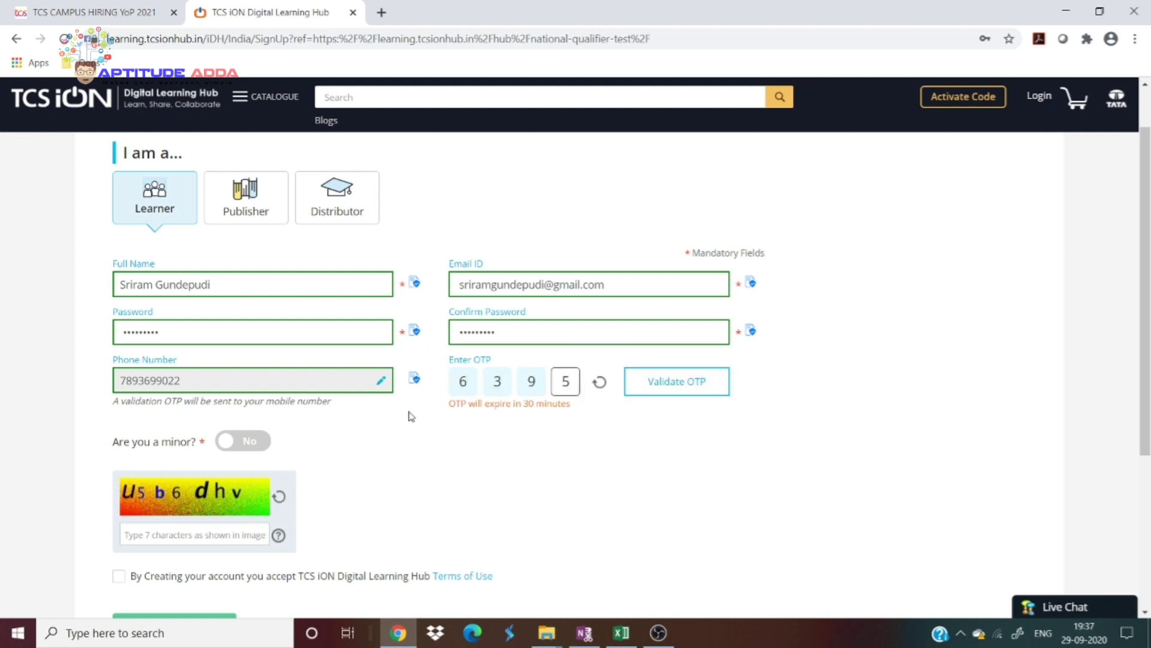
left_click(698, 391)
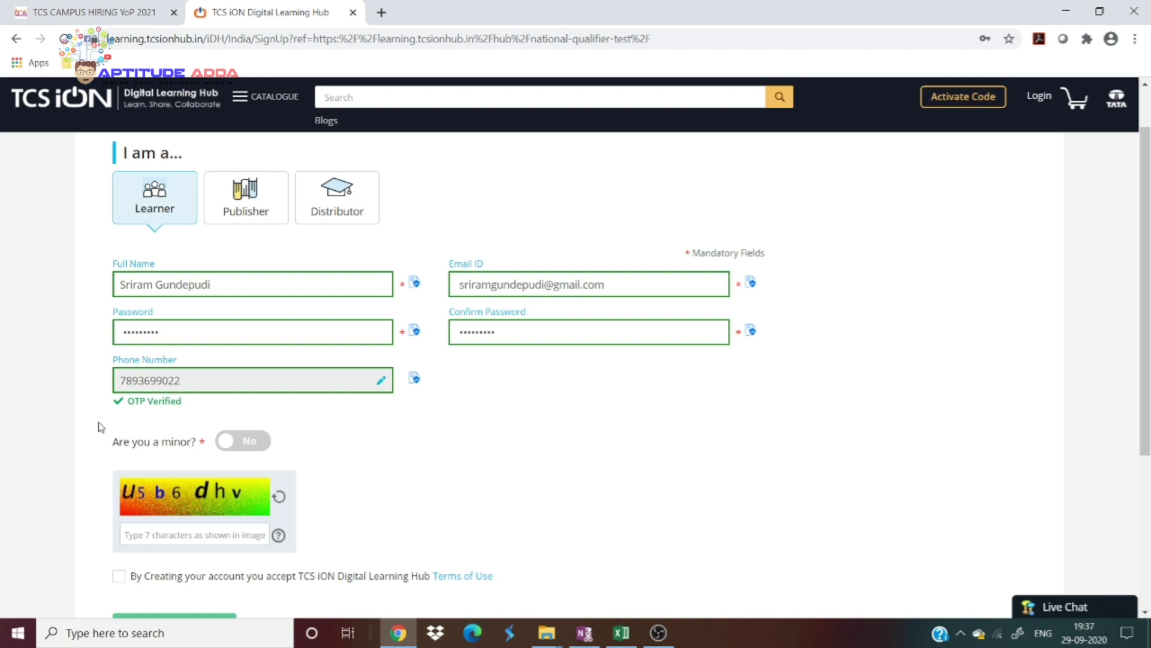
left_click_drag(116, 407, 196, 412)
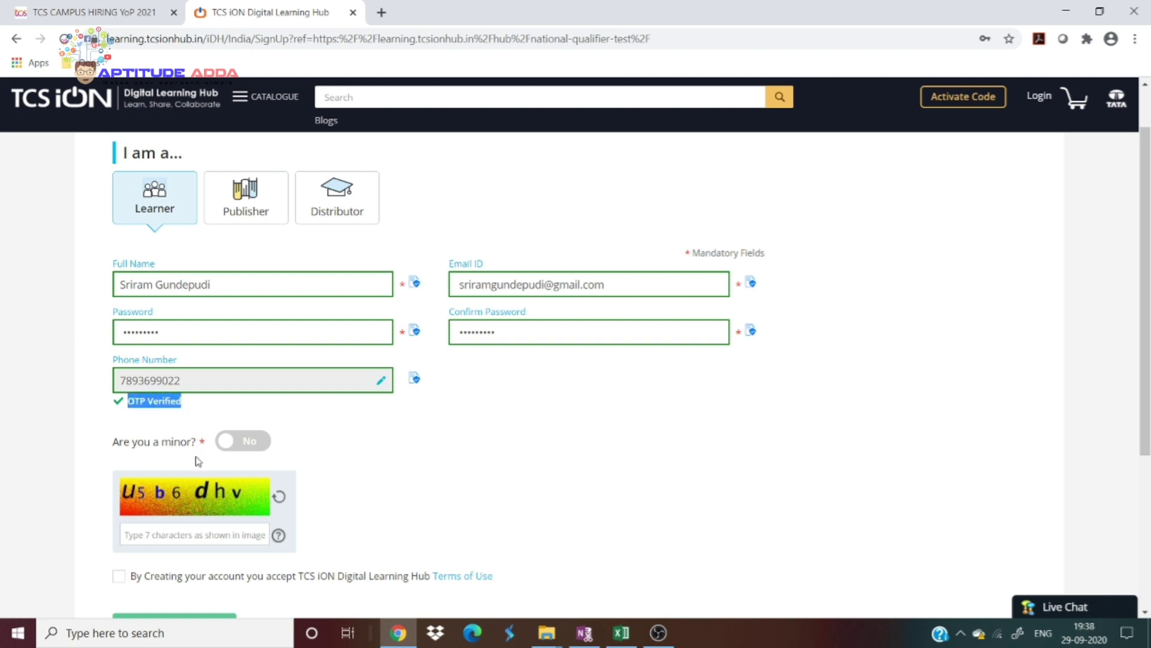
left_click_drag(1147, 330, 1148, 423)
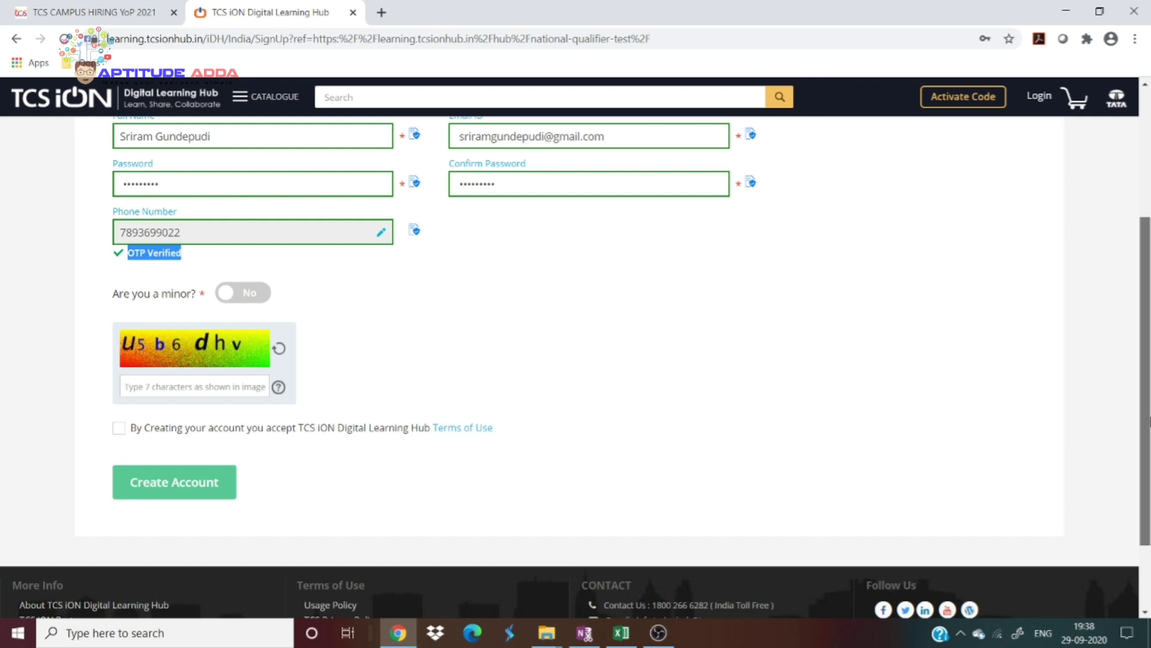
Enter the captcha characters shown and tick the Terms of Use checkbox
left_click_drag(1149, 422, 1149, 422)
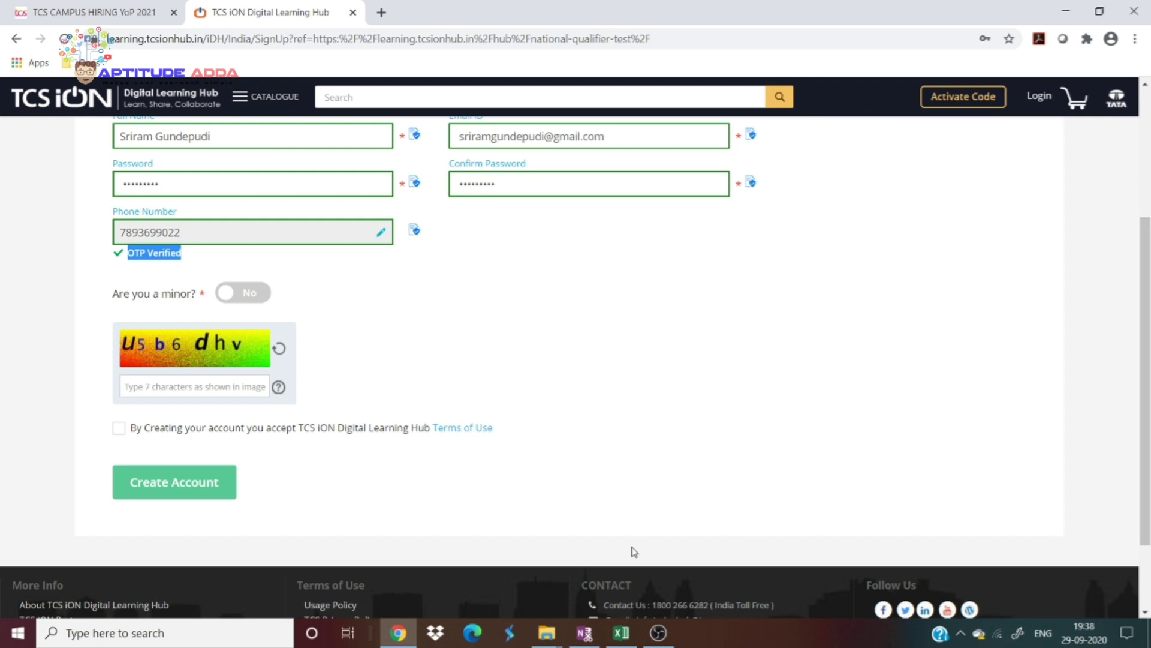
left_click(193, 386)
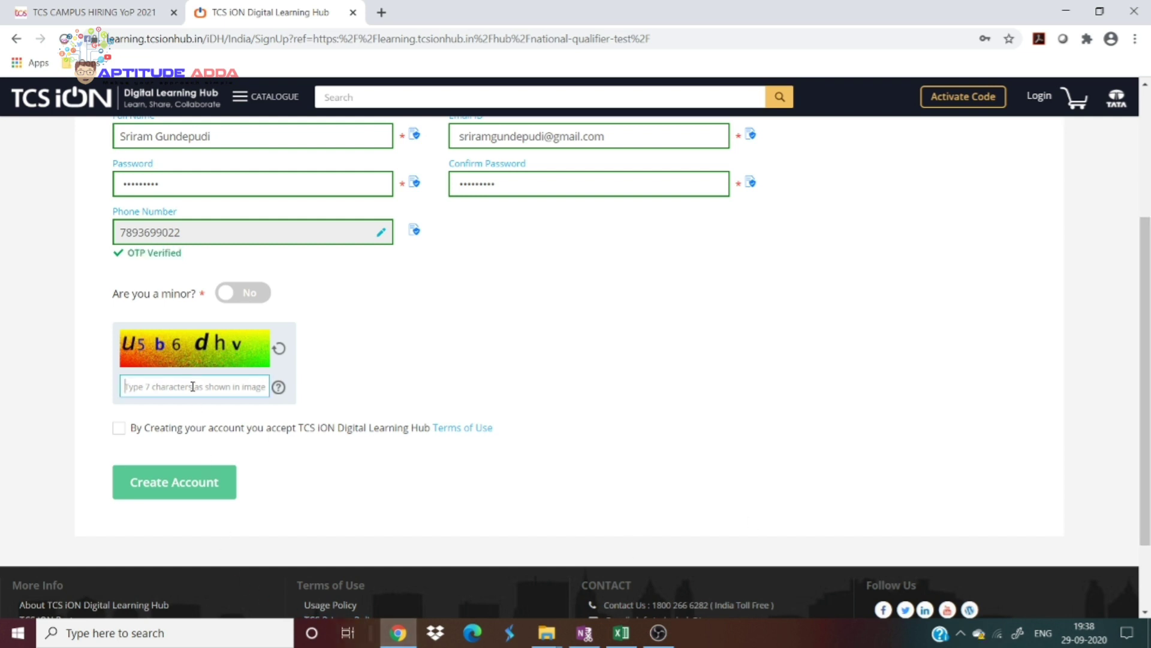
type("u5b")
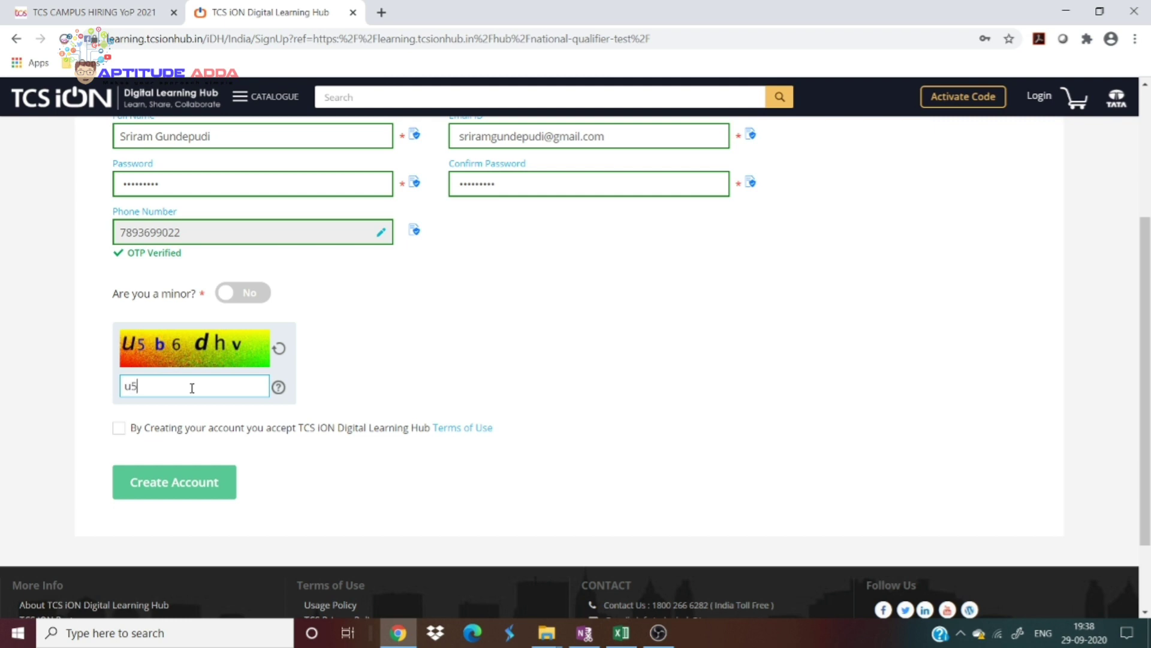
type("6dhv")
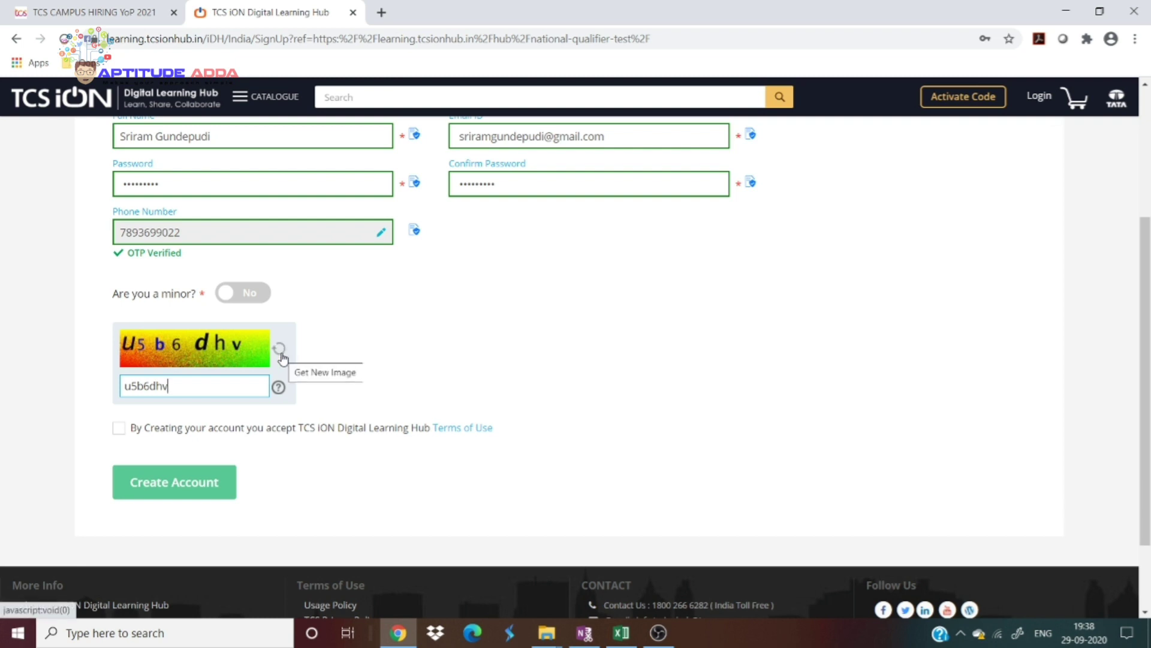
left_click(126, 432)
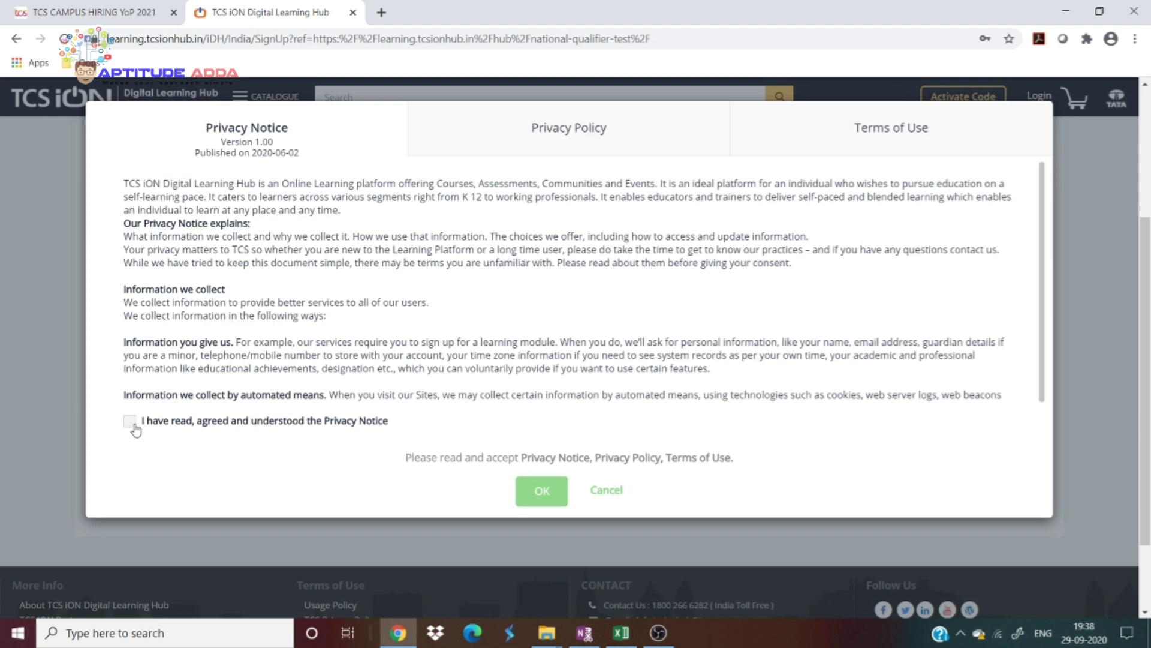
Accept the Privacy Notice and highlight its acceptance statement and heading
left_click(131, 423)
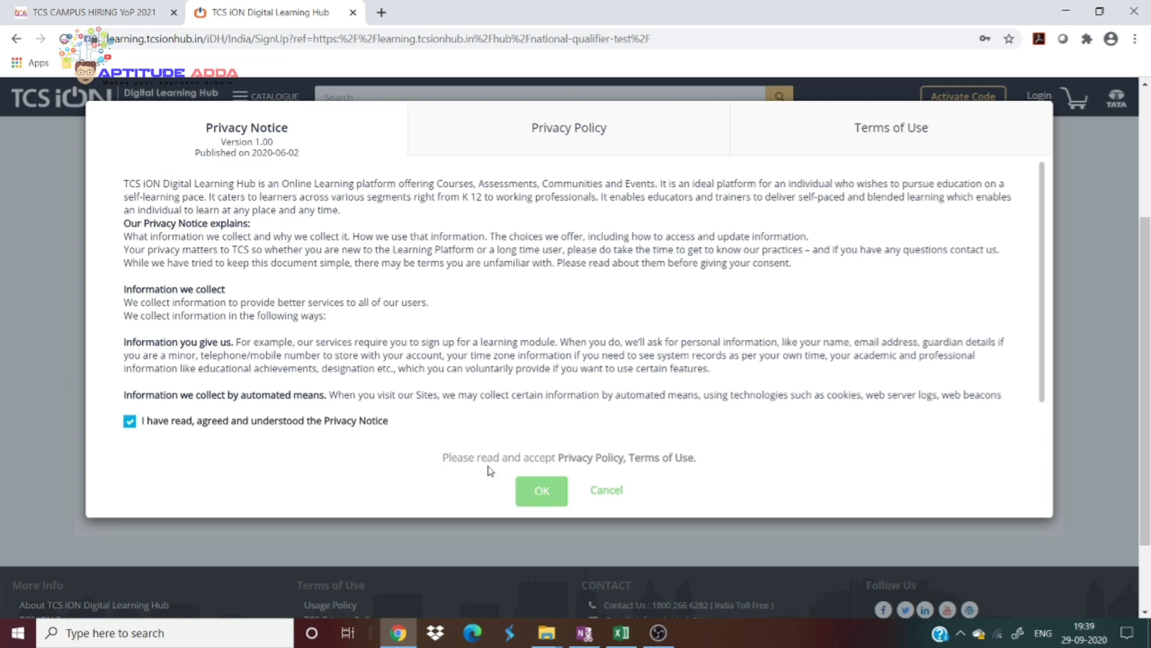
left_click_drag(444, 457, 730, 475)
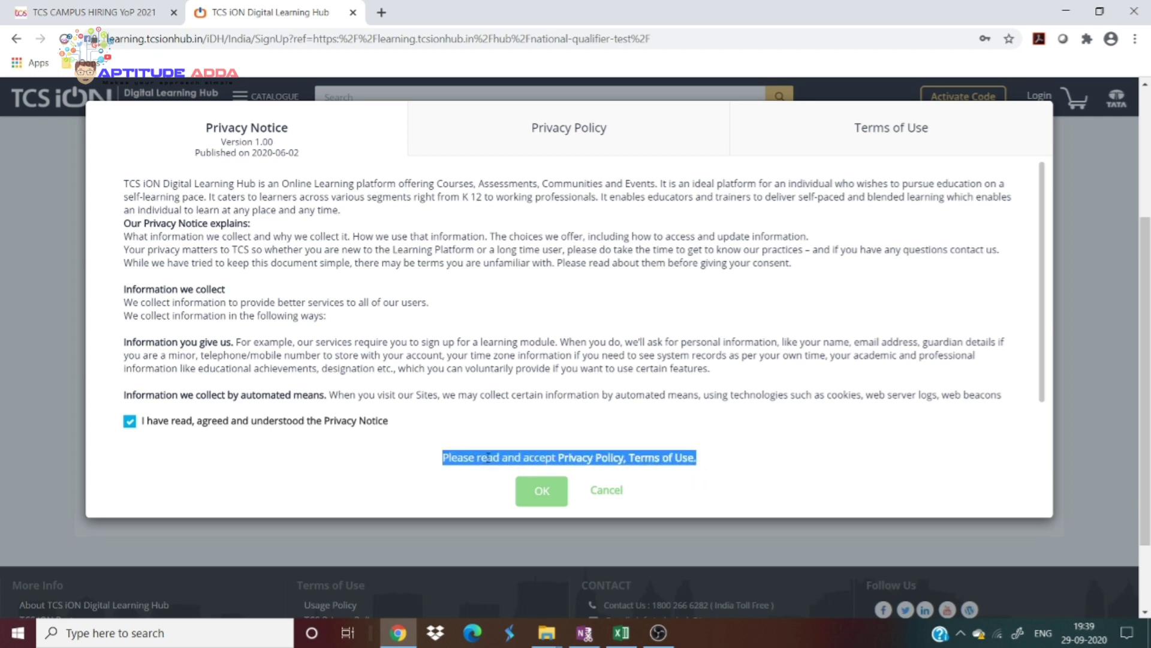
left_click(719, 472)
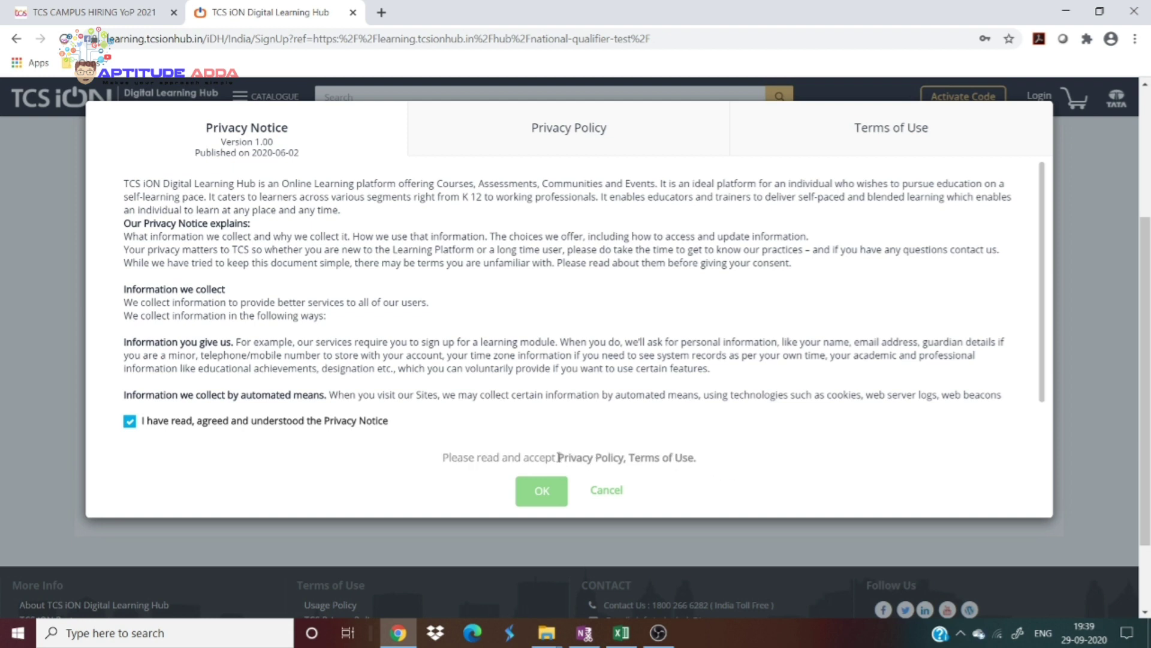
left_click_drag(558, 458, 721, 461)
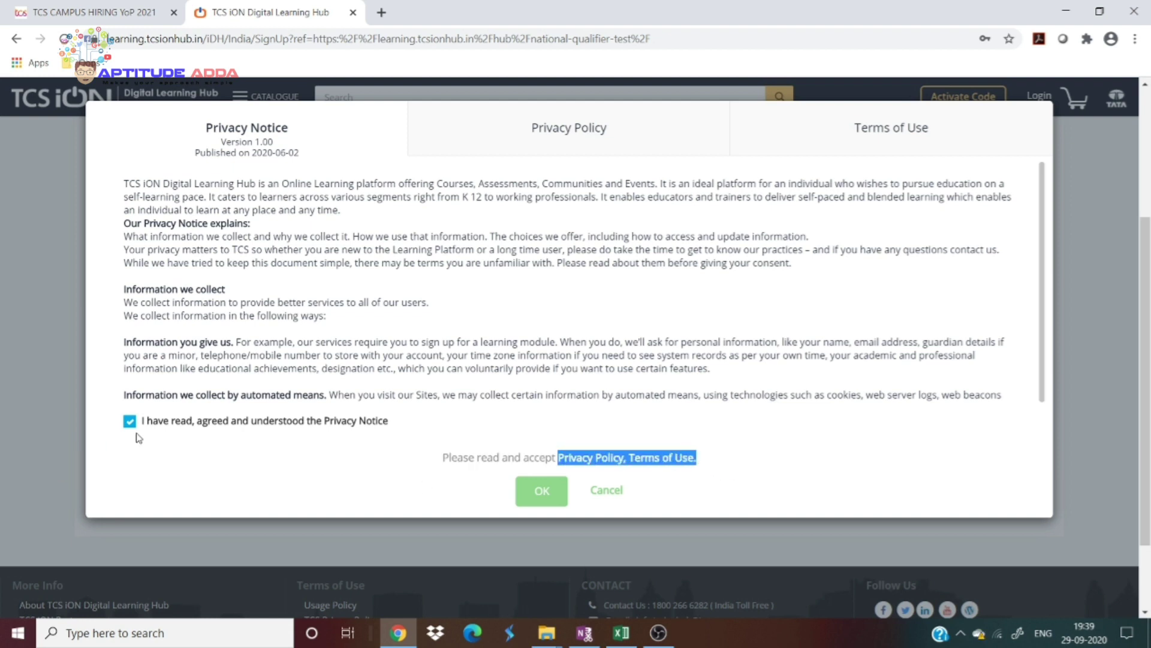
left_click_drag(143, 420, 391, 422)
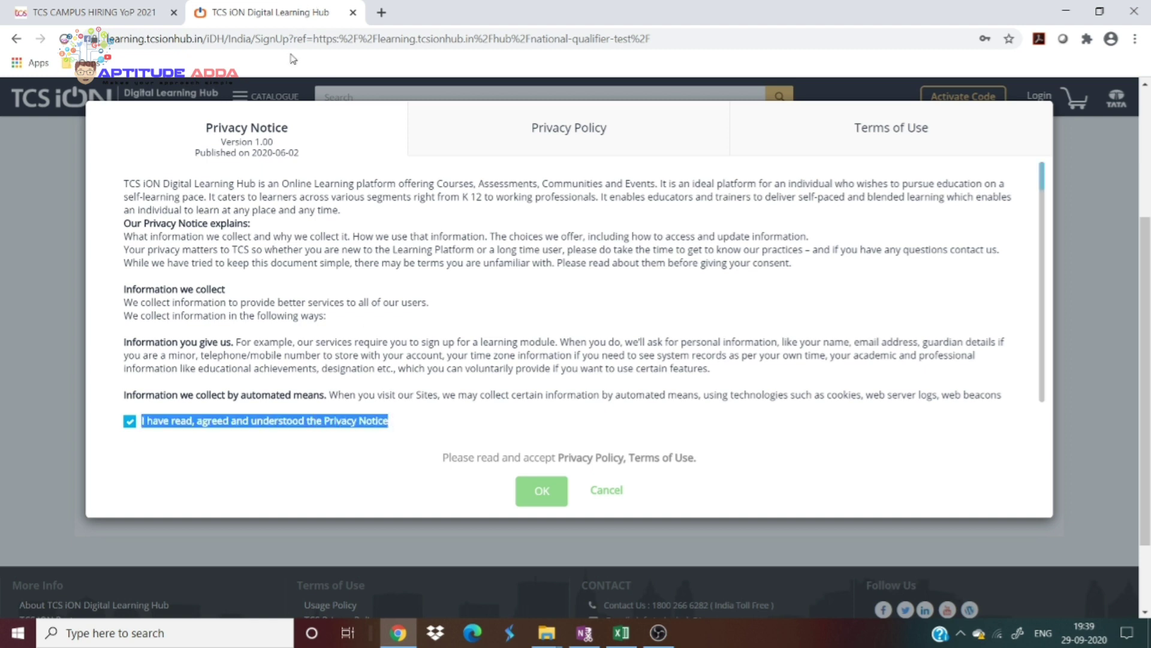
left_click_drag(298, 127, 179, 125)
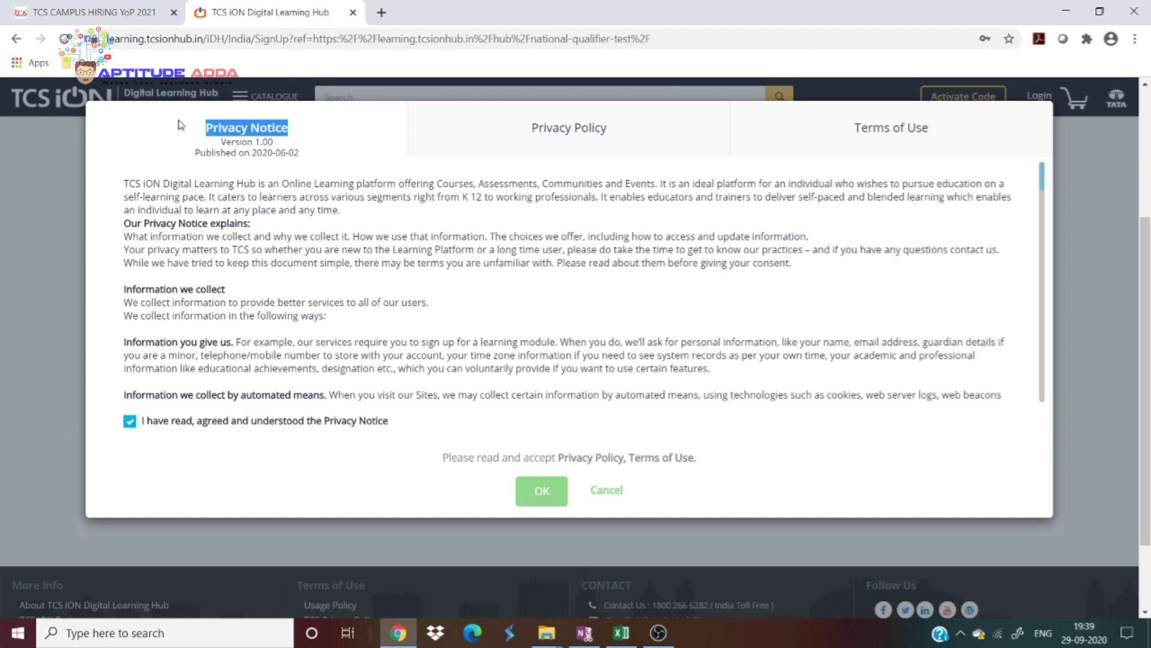
Accept the Privacy Policy and Terms of Use, then confirm with OK
left_click(575, 132)
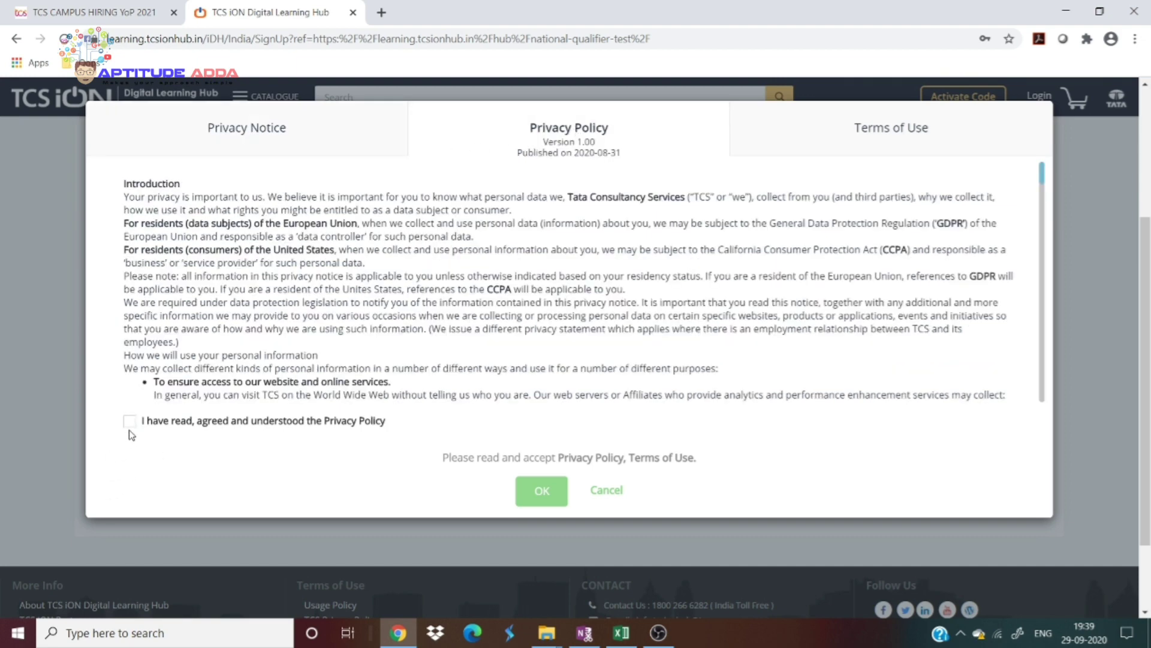
left_click(129, 421)
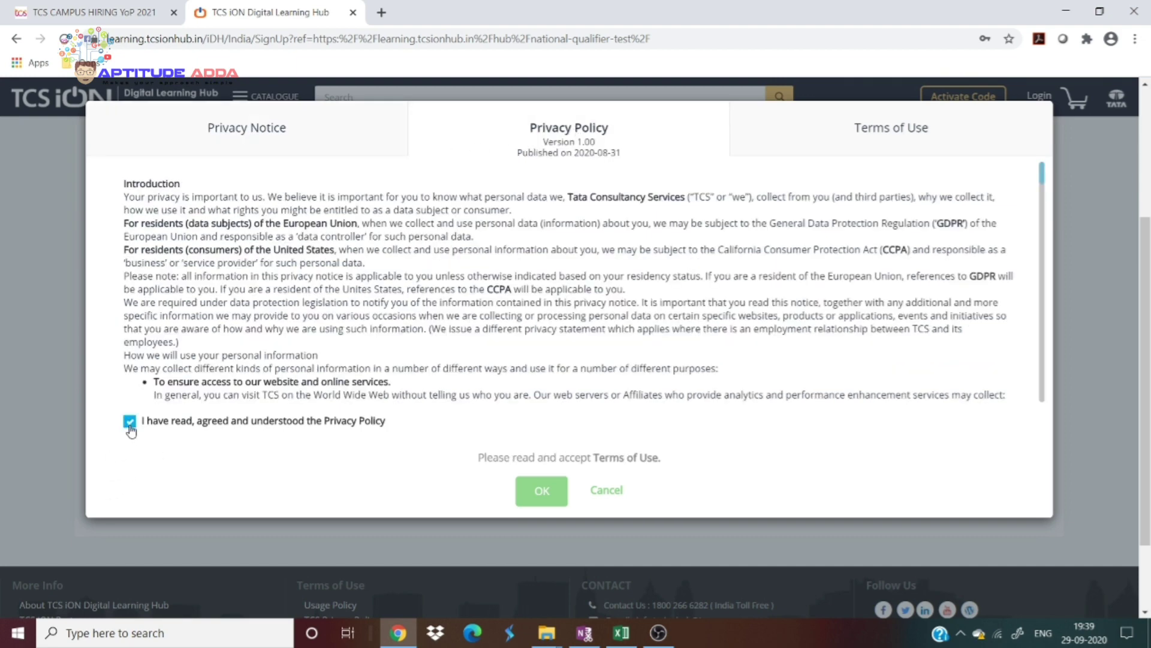
left_click(905, 150)
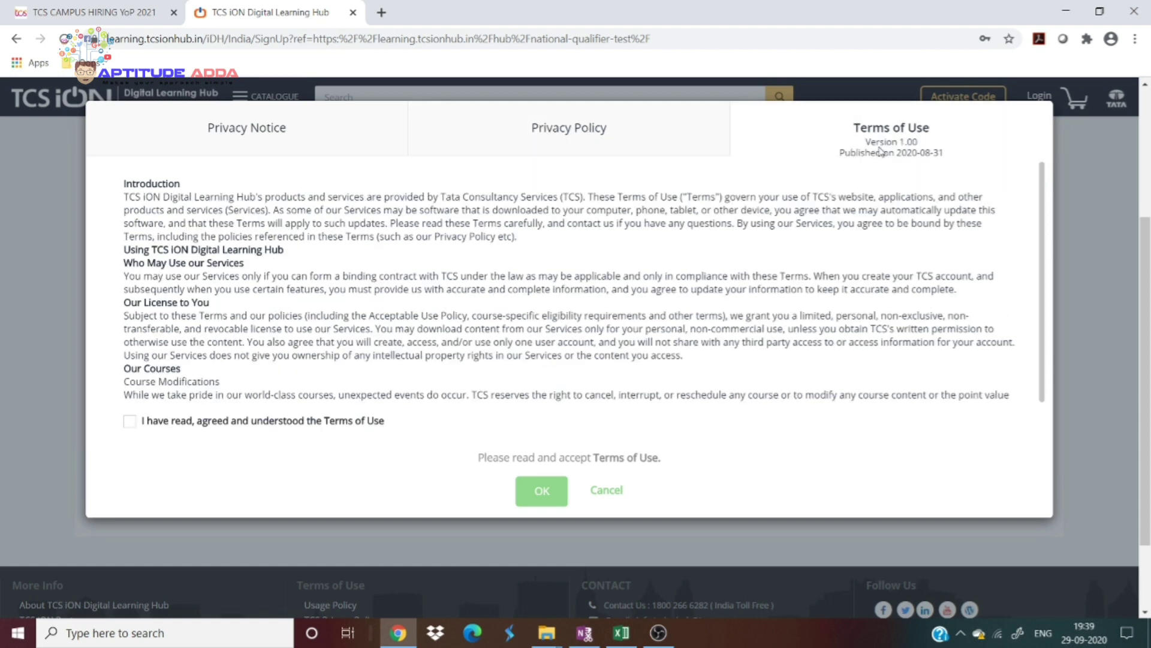
left_click(131, 422)
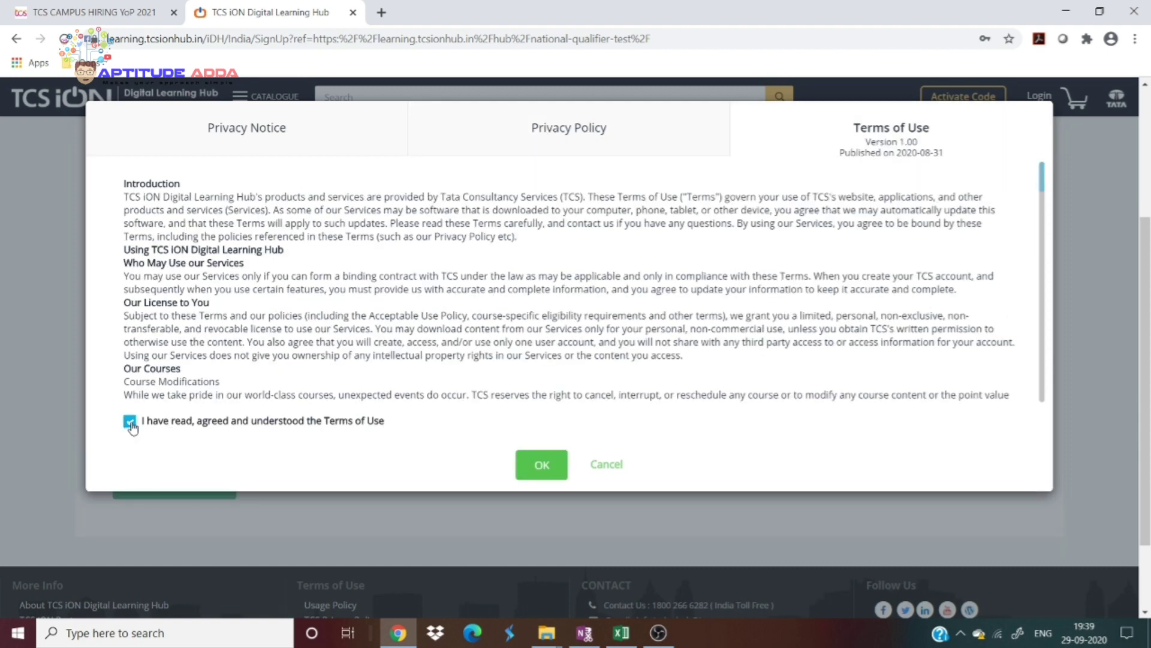
left_click(540, 465)
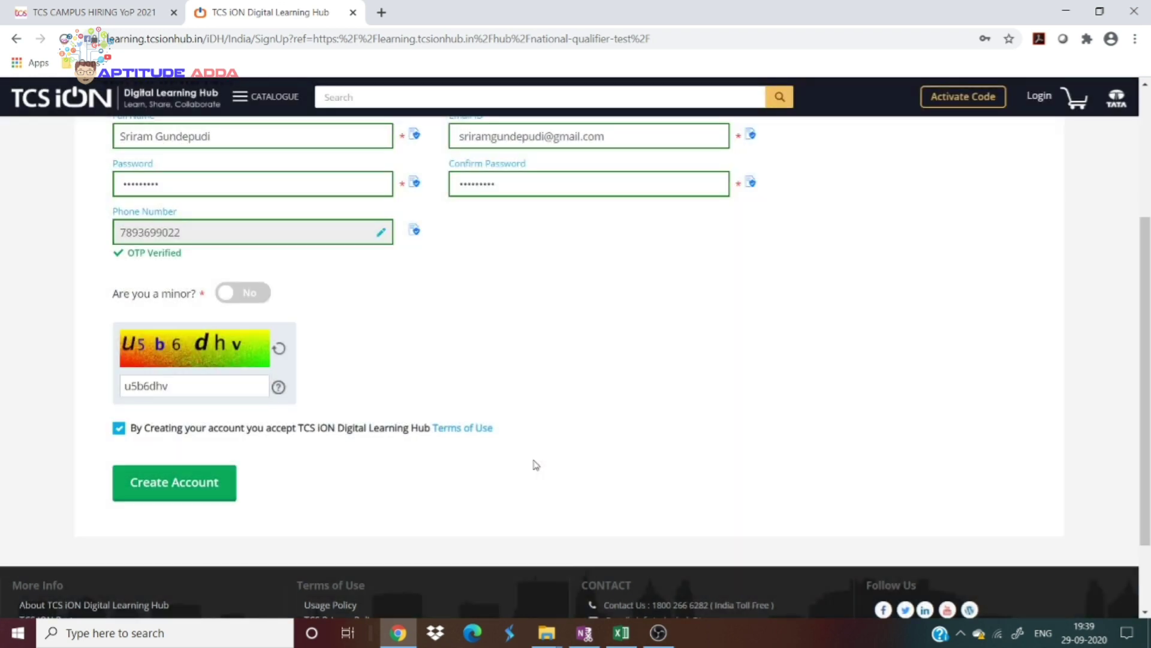
Submit the completed sign-up form with the Create Account button
left_click(202, 495)
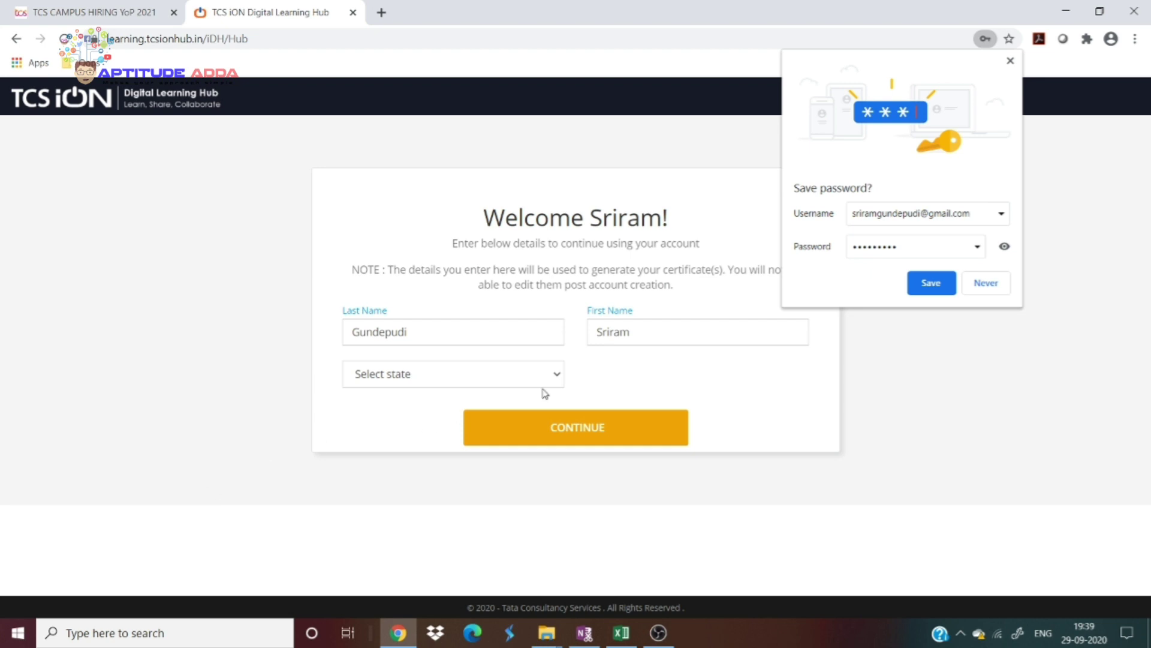
Save the login password in the browser and highlight the certificate-details note
left_click(938, 288)
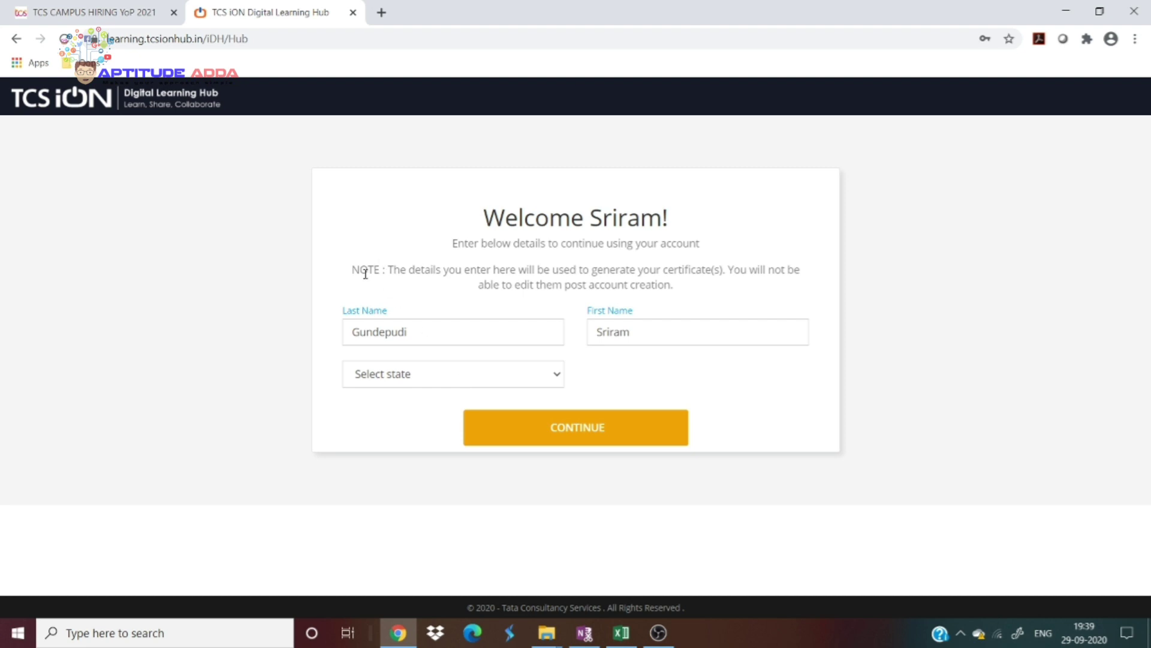
left_click_drag(368, 270, 617, 282)
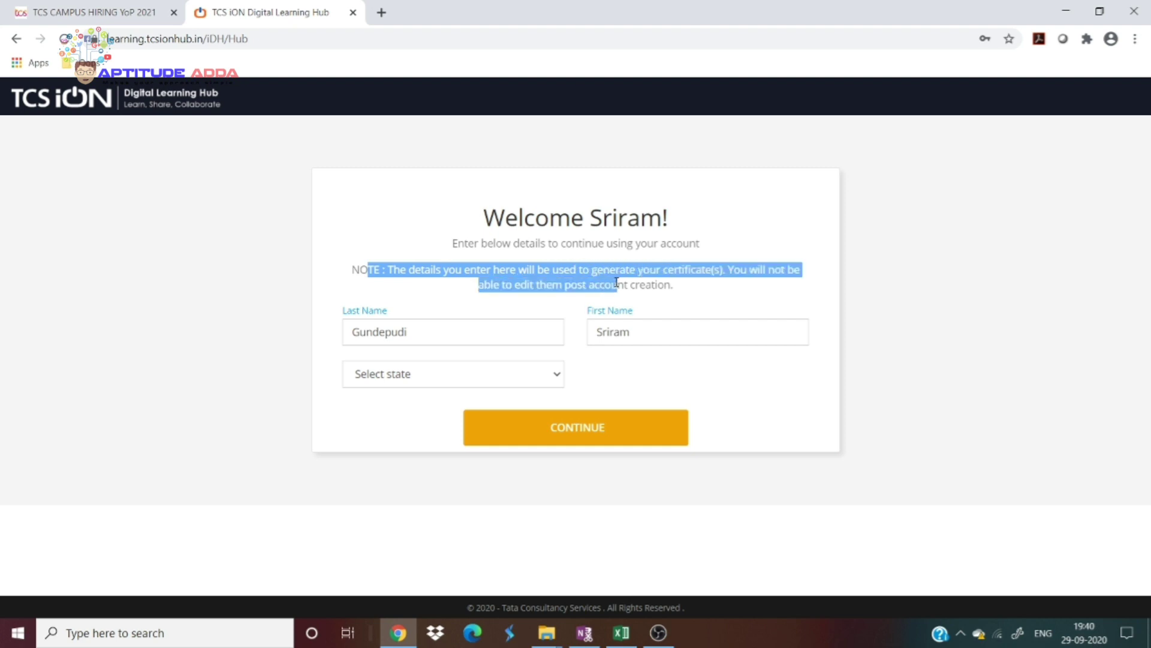
left_click(703, 288)
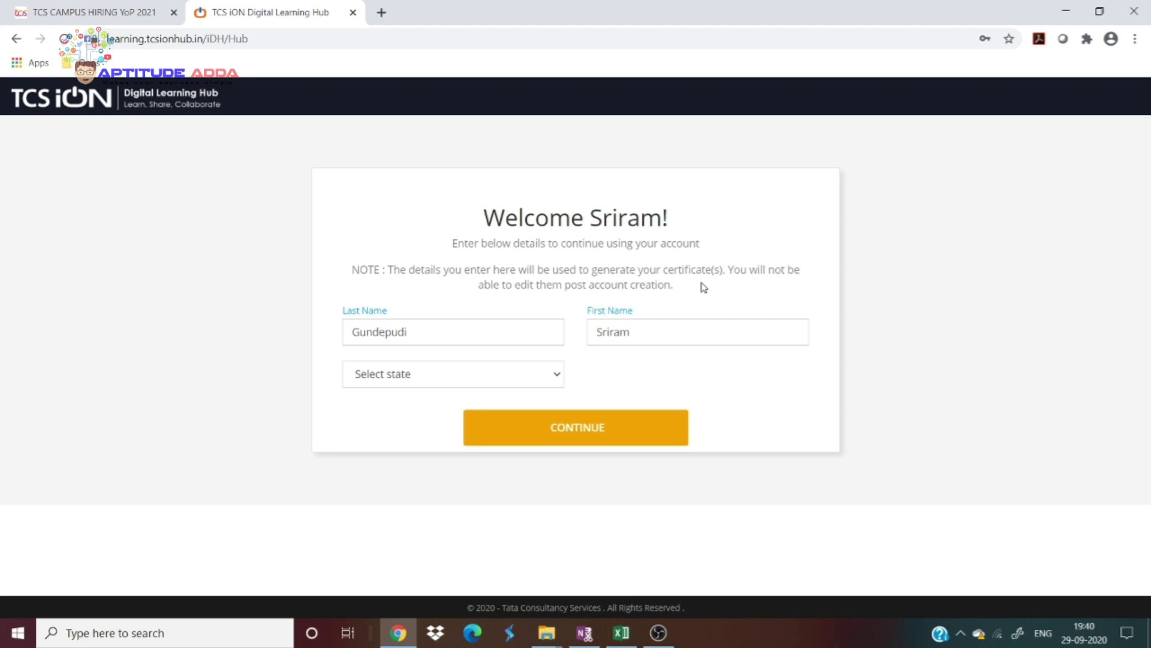
Choose Andhra Pradesh as the state and submit the welcome details with CONTINUE
left_click(546, 372)
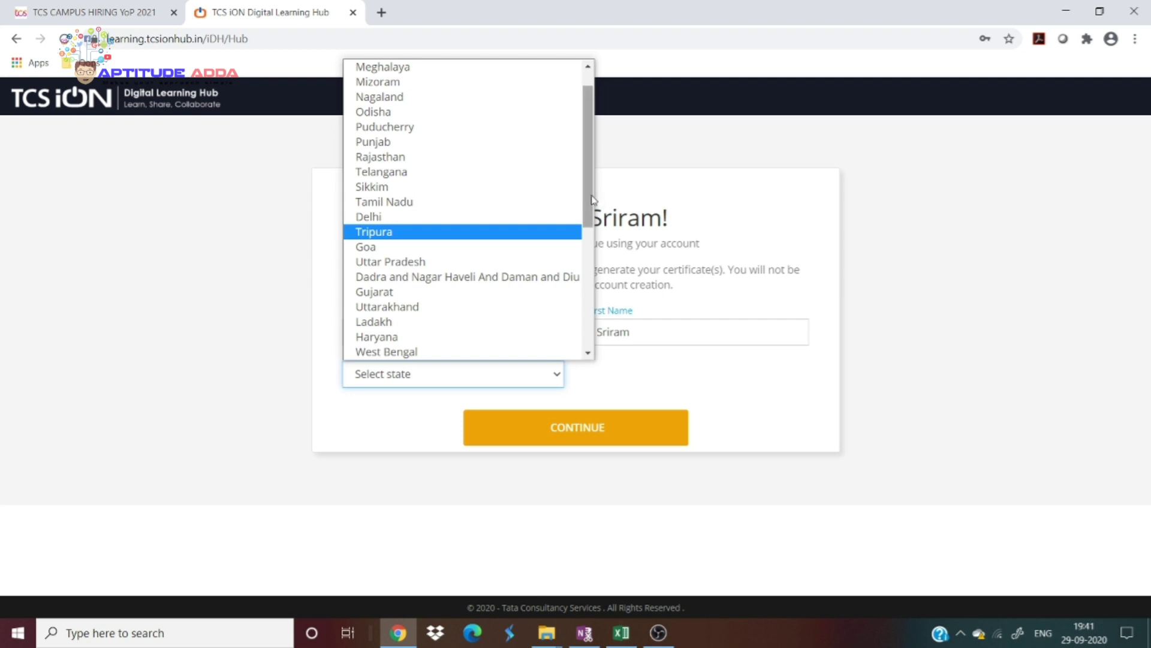
scroll(591, 186, "up", 2)
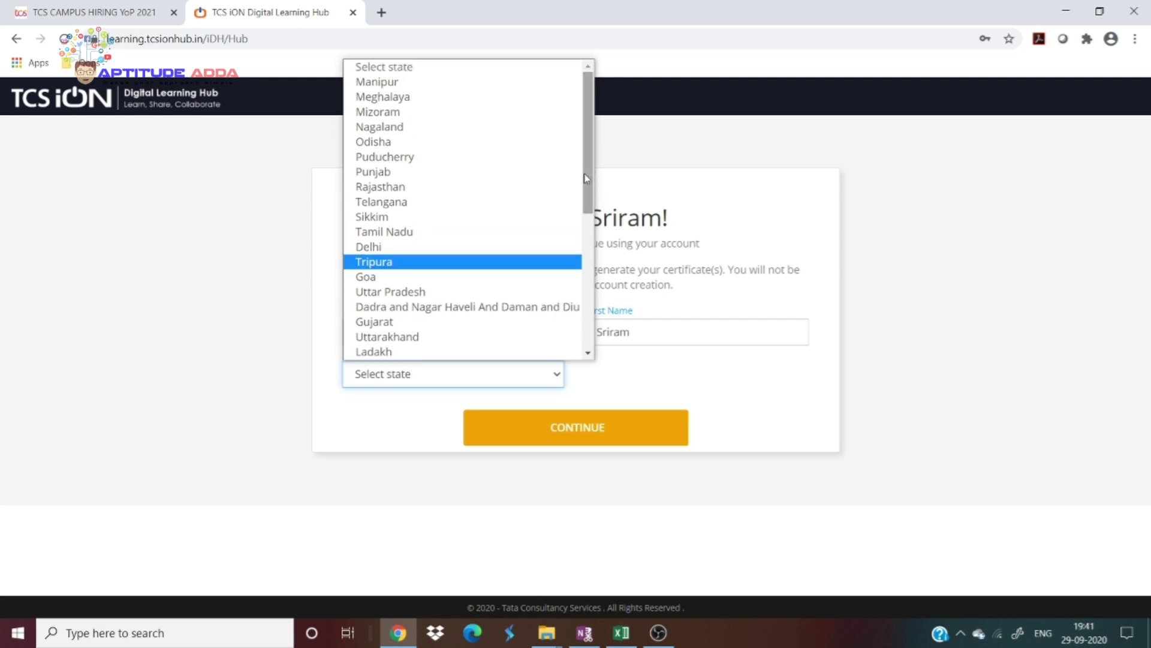
left_click_drag(589, 150, 593, 276)
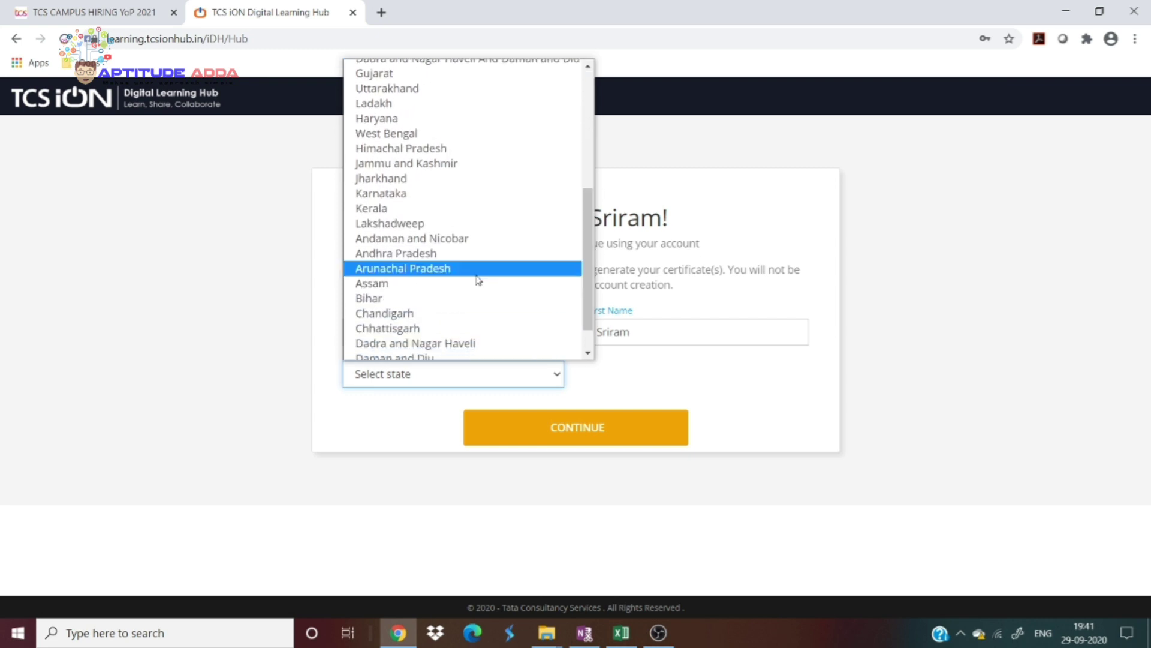
left_click(461, 258)
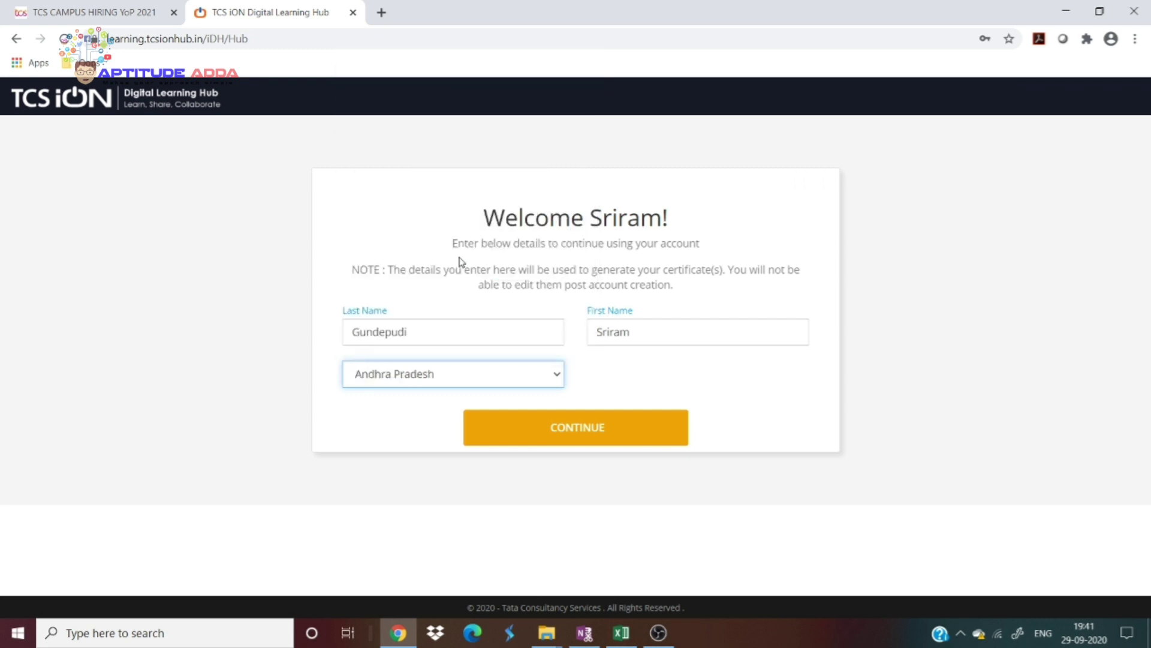
left_click(642, 428)
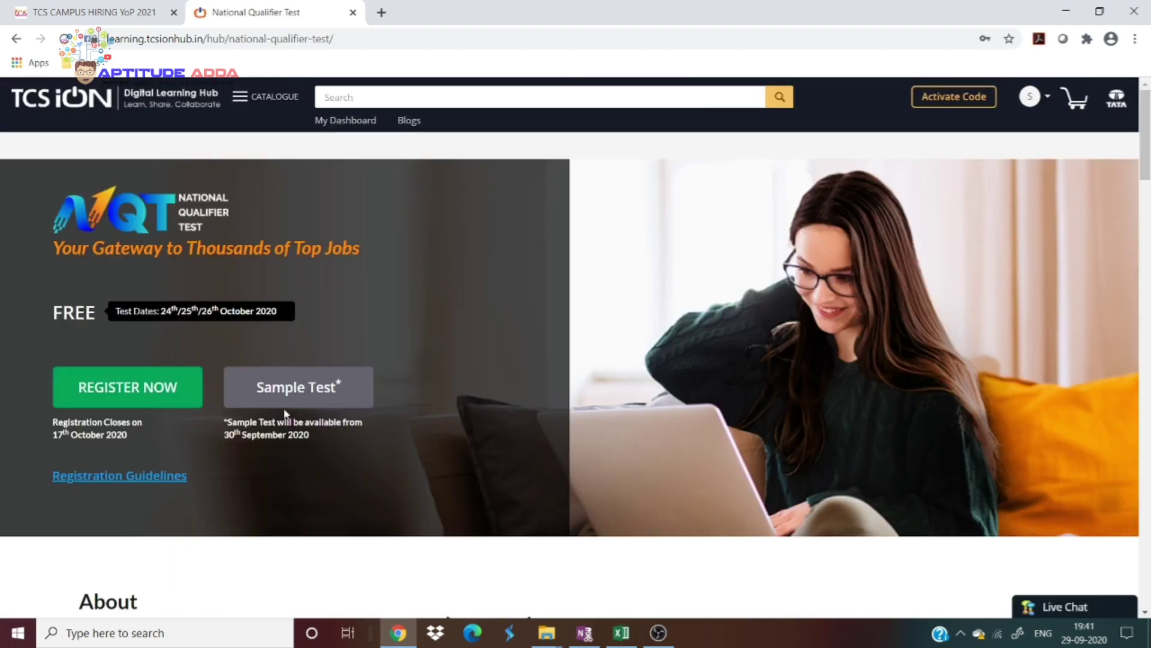
left_click(179, 384)
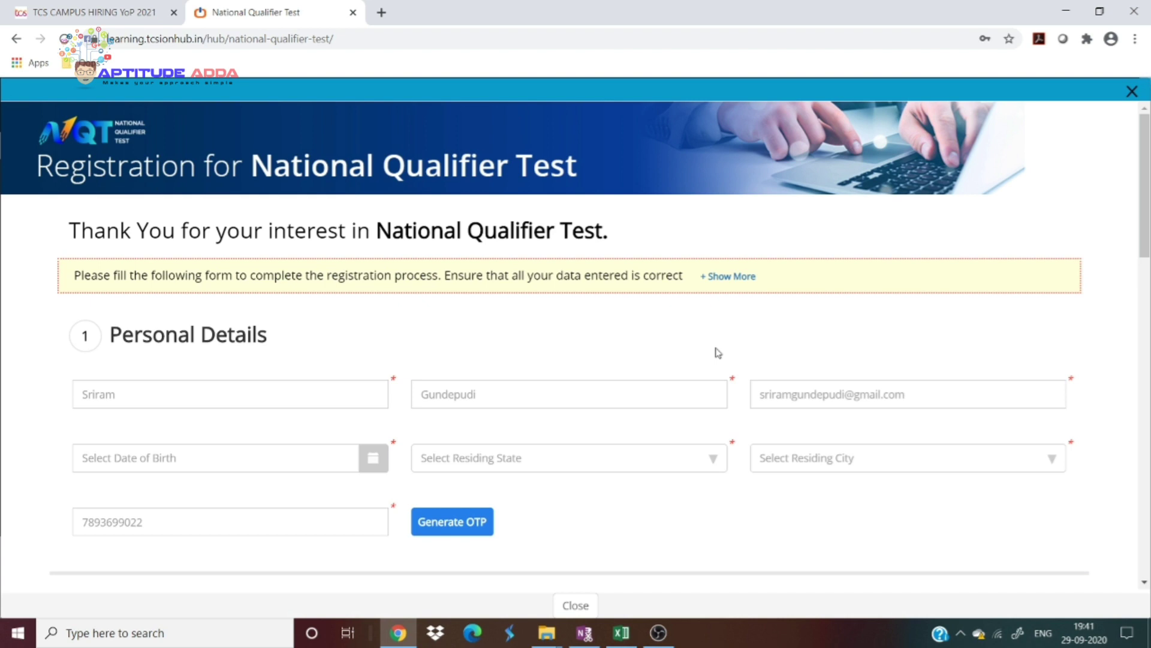
left_click_drag(1147, 185, 1148, 243)
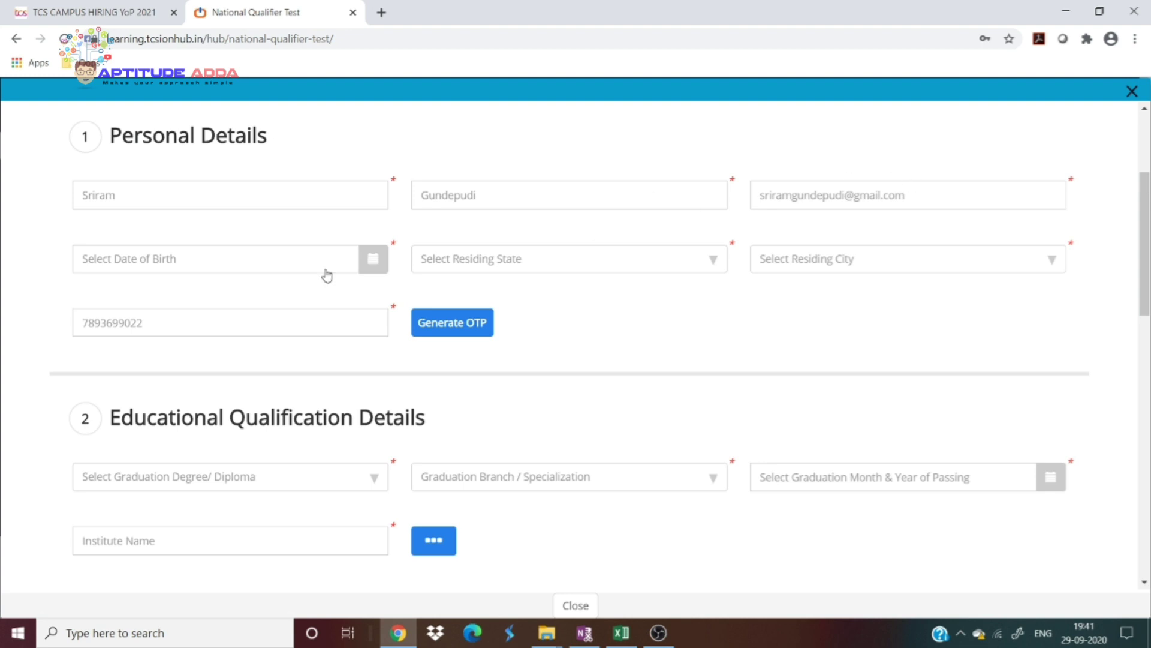
left_click(373, 260)
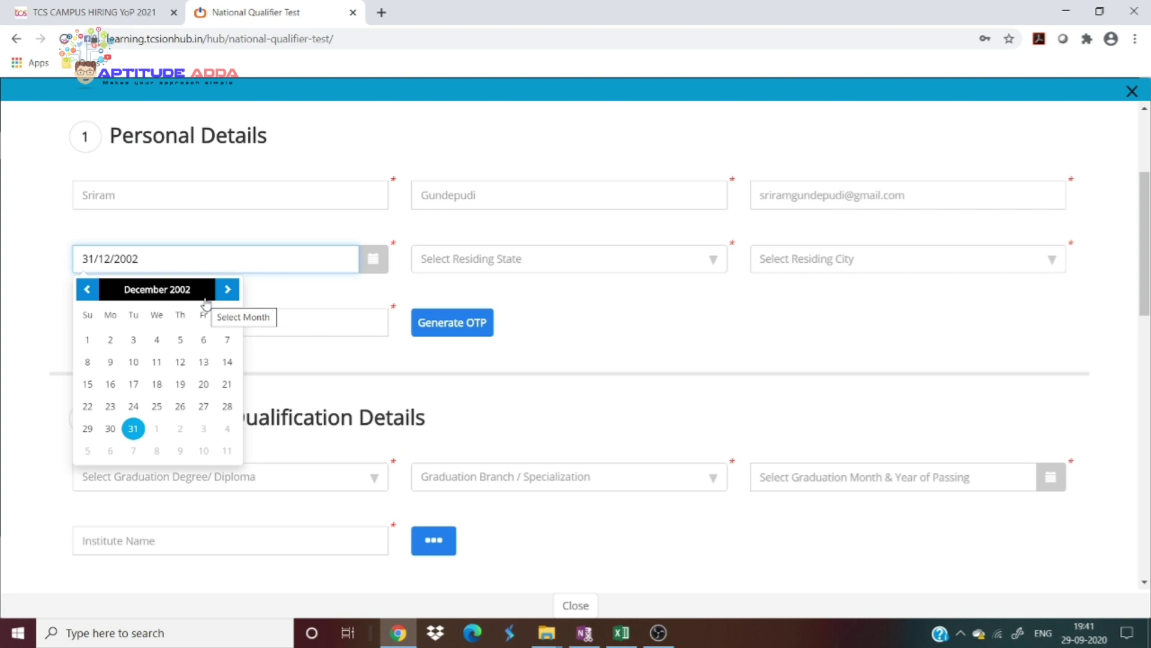
double_click(204, 298)
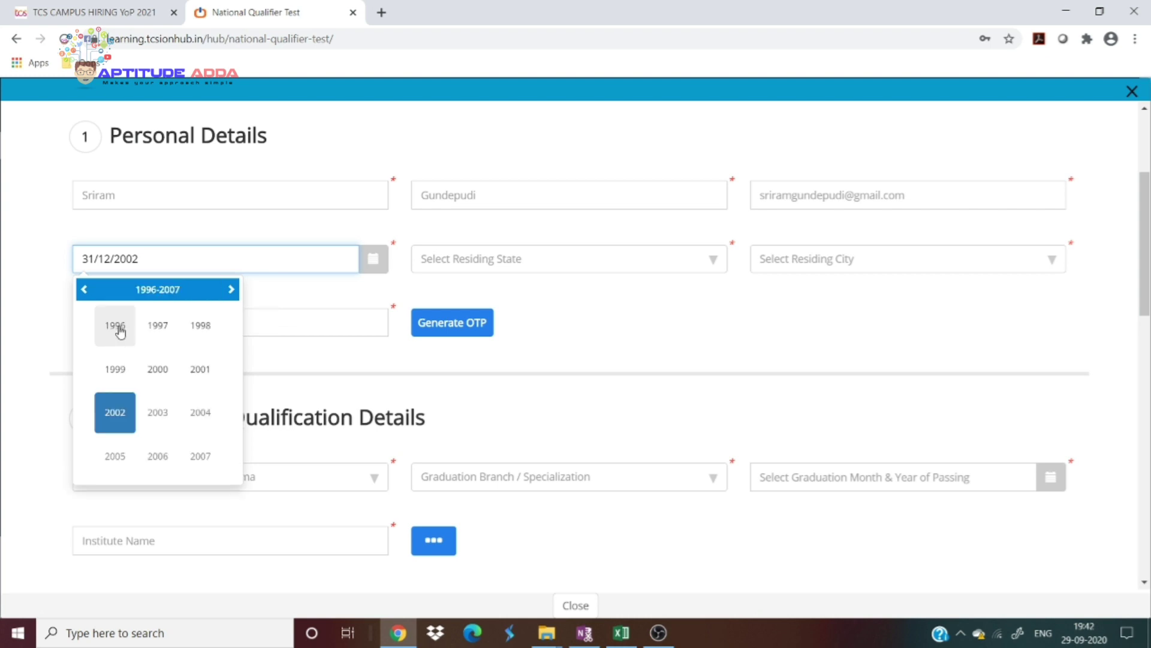
left_click(200, 326)
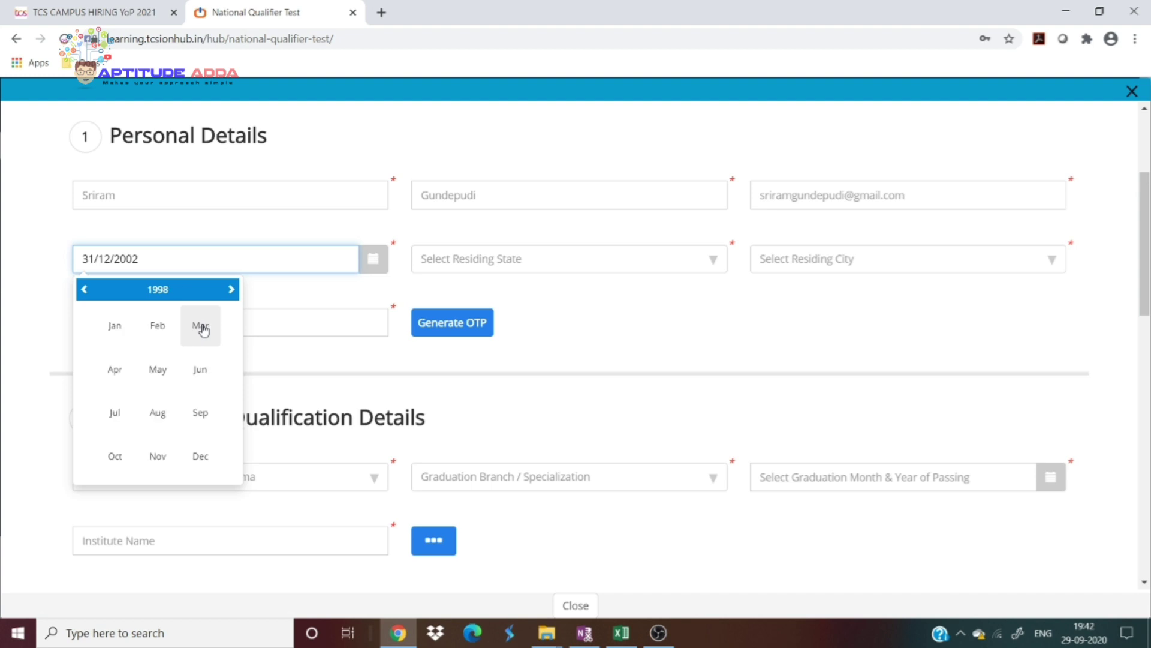
left_click(156, 327)
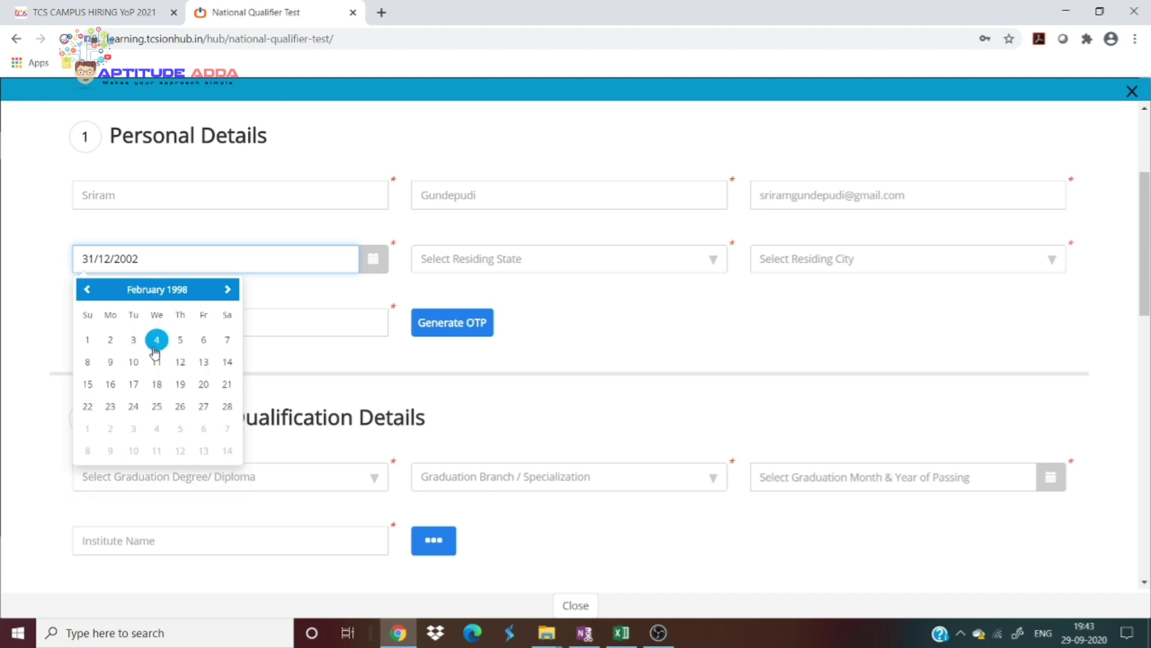
left_click(204, 364)
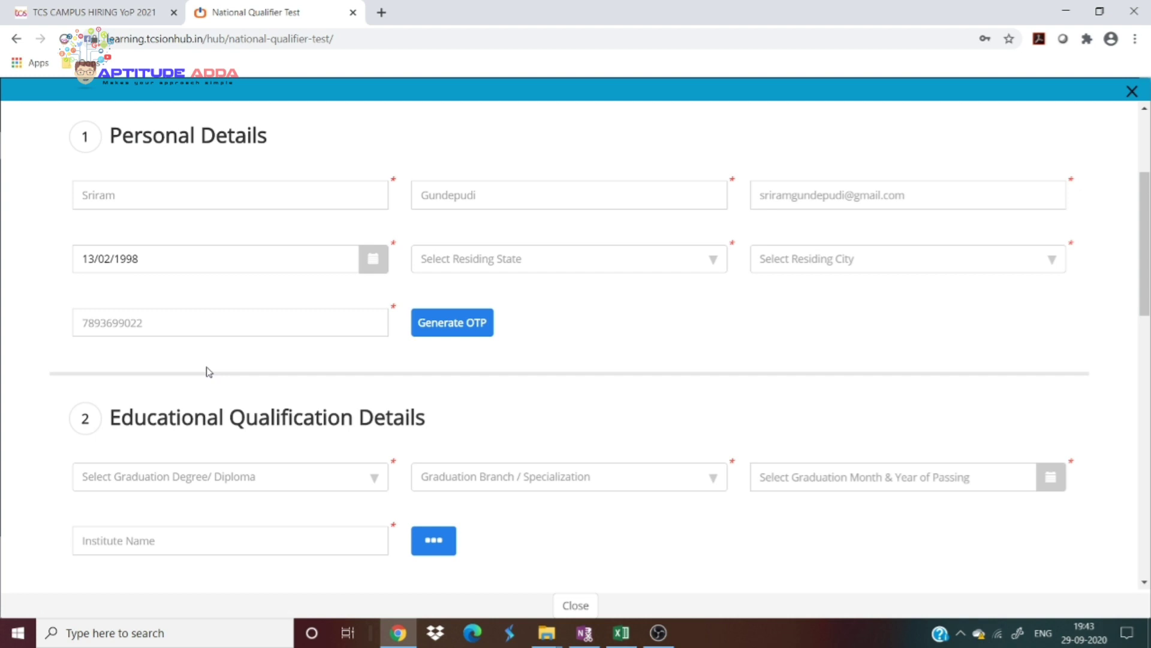
left_click(606, 274)
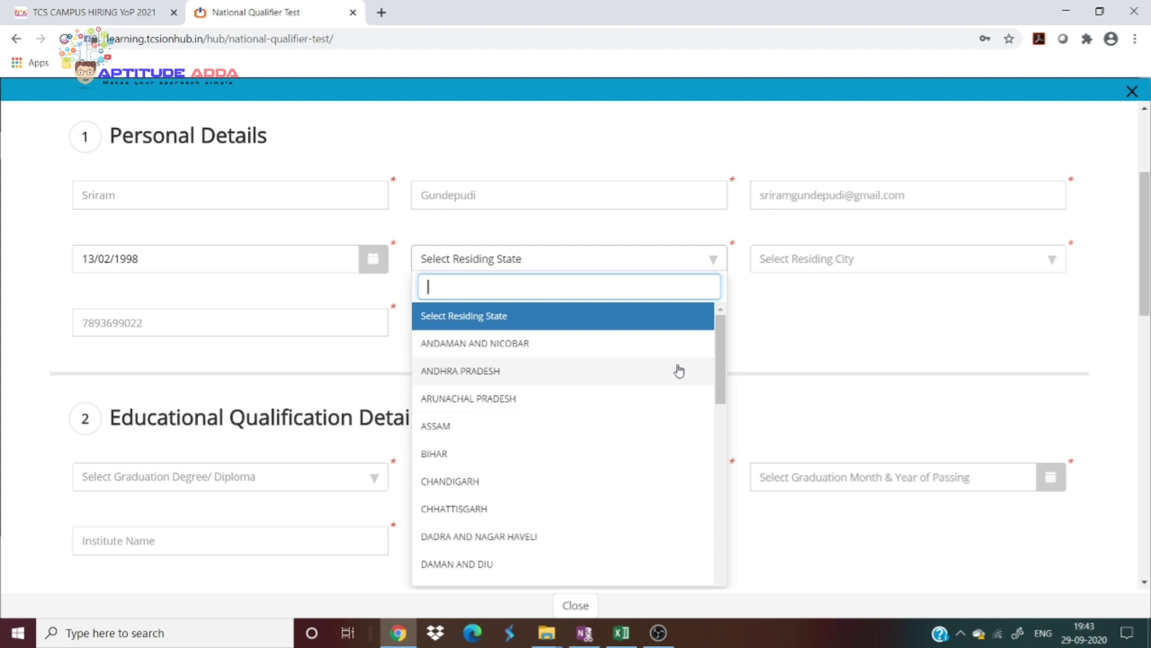
Search for and select TELANGANA as the residing state, then browse the city list
left_click(664, 286)
type("te")
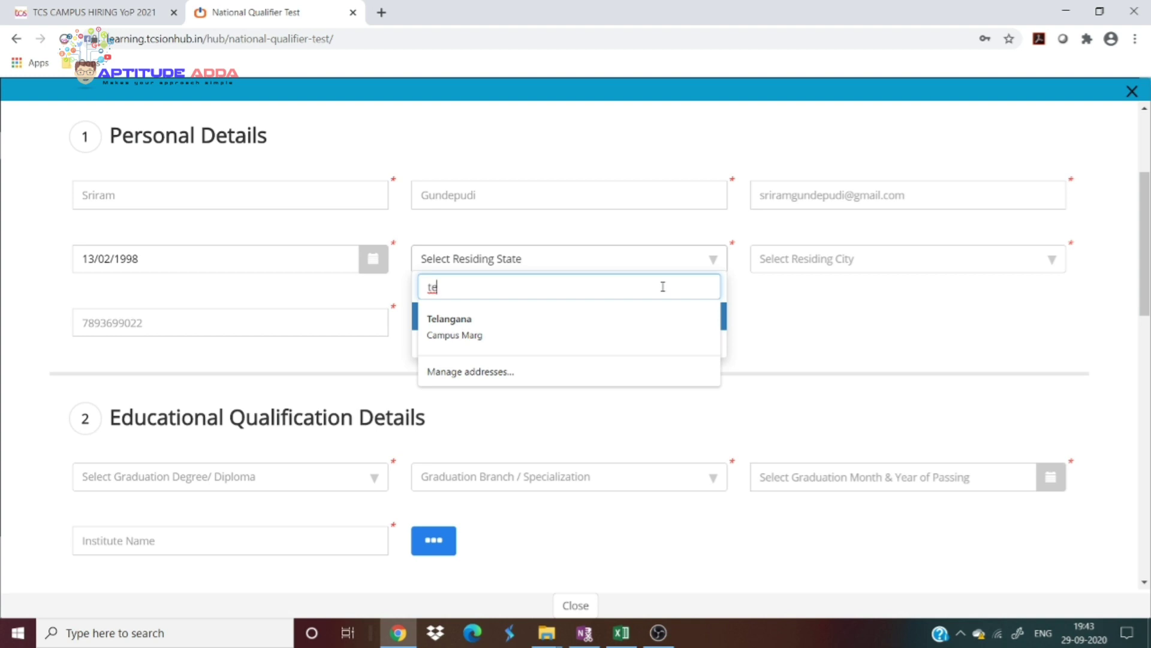
type("langana")
left_click(650, 319)
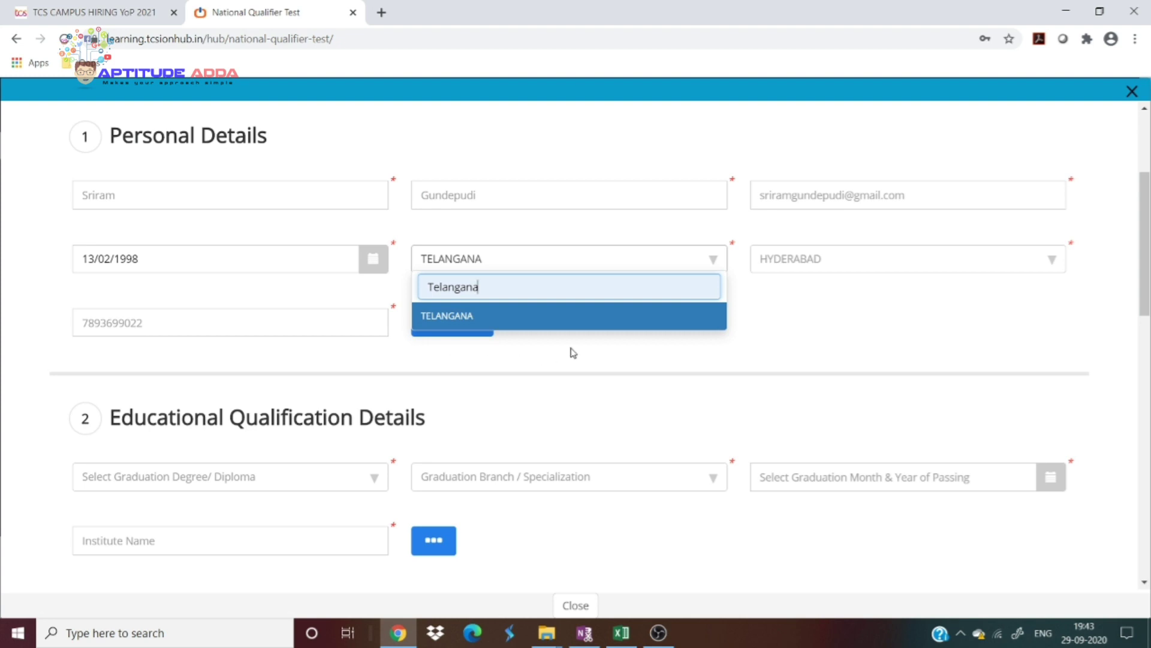
left_click(565, 329)
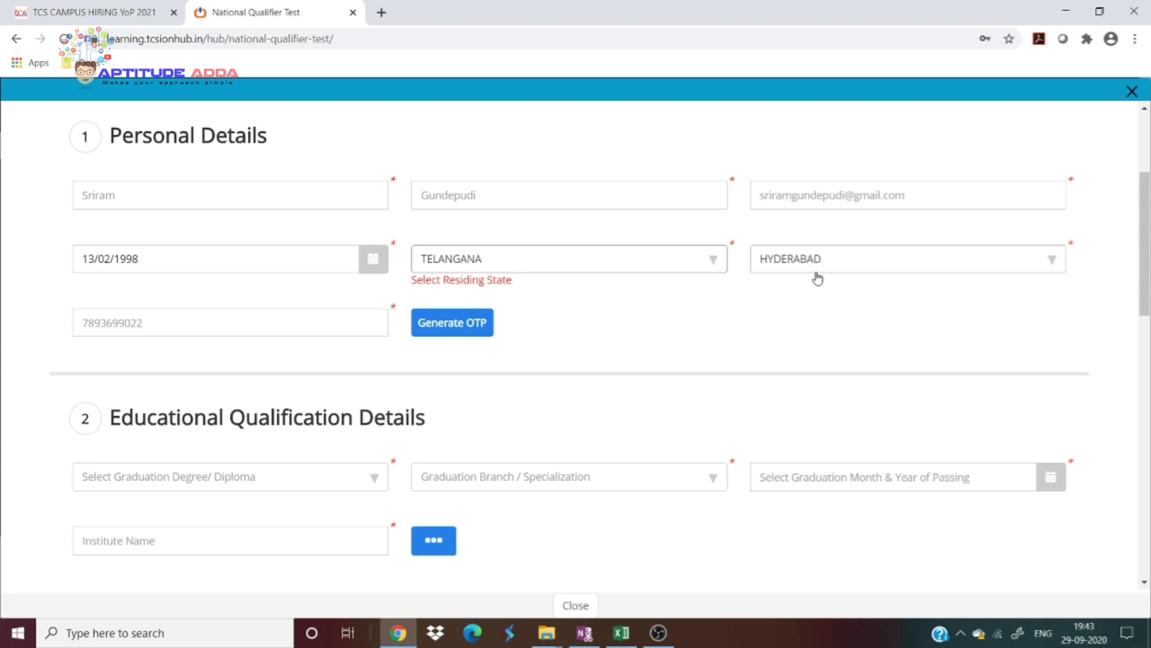
left_click(1059, 271)
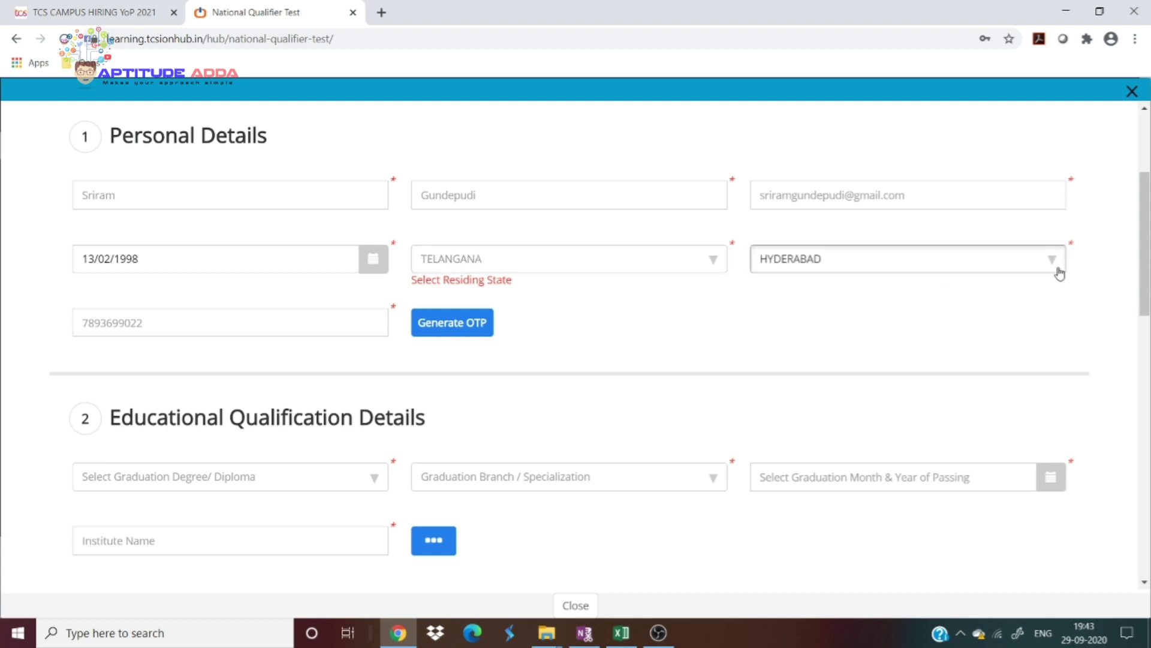
left_click(1059, 272)
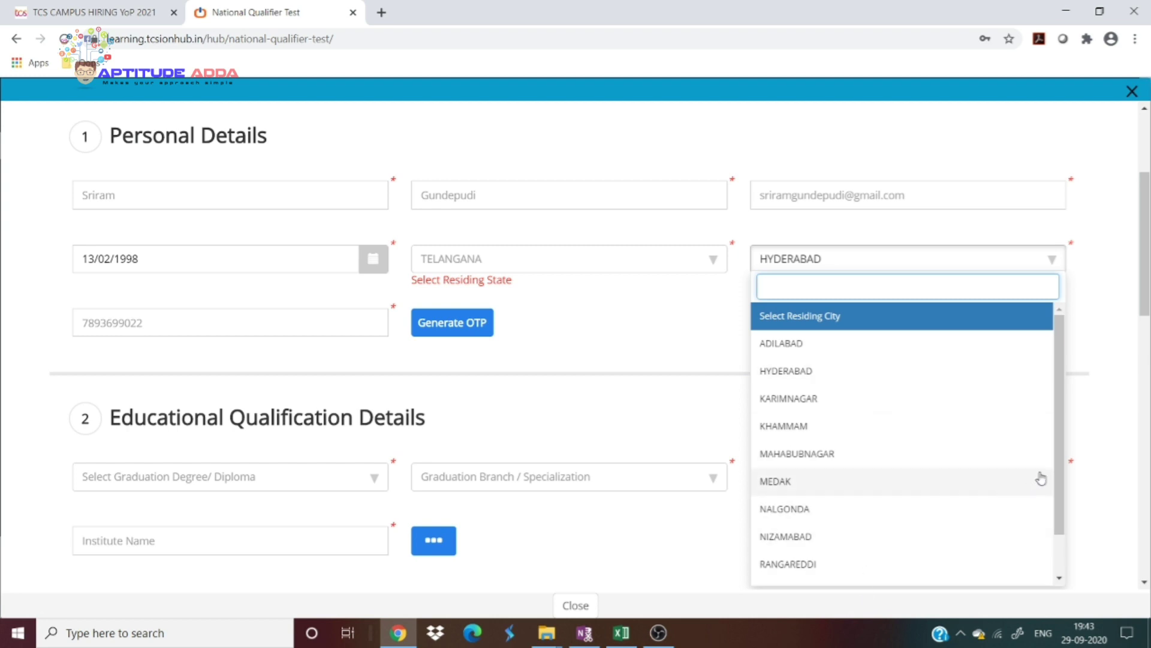
left_click_drag(1063, 467, 1066, 511)
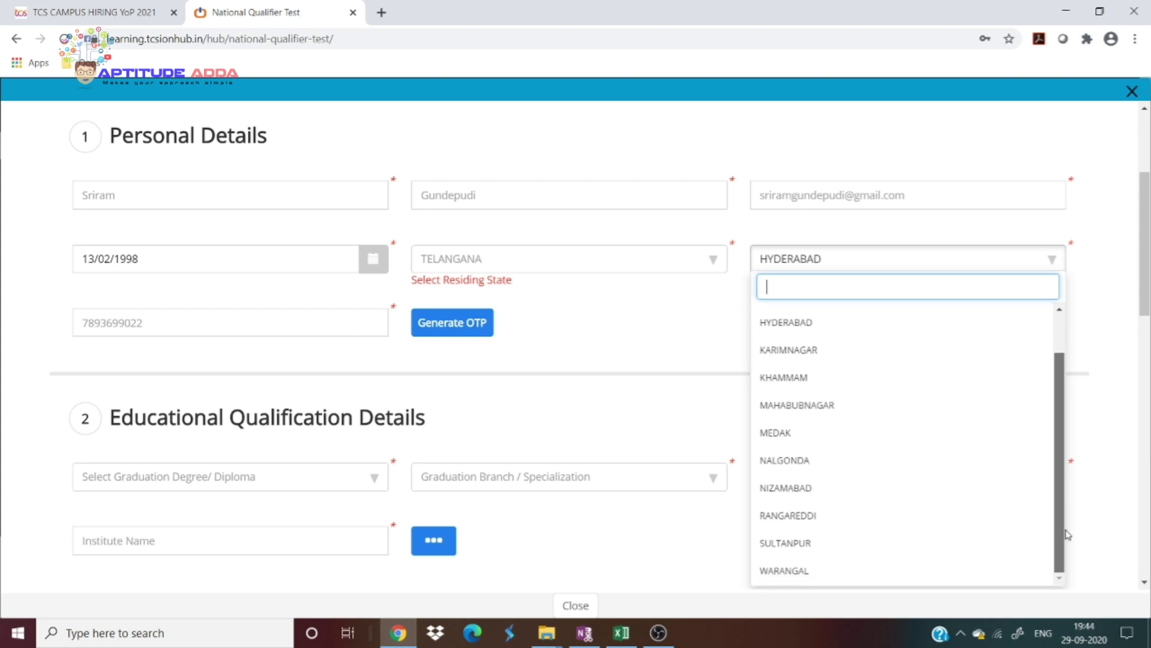
Switch the residing state to Andhra Pradesh and browse the city list
left_click(689, 262)
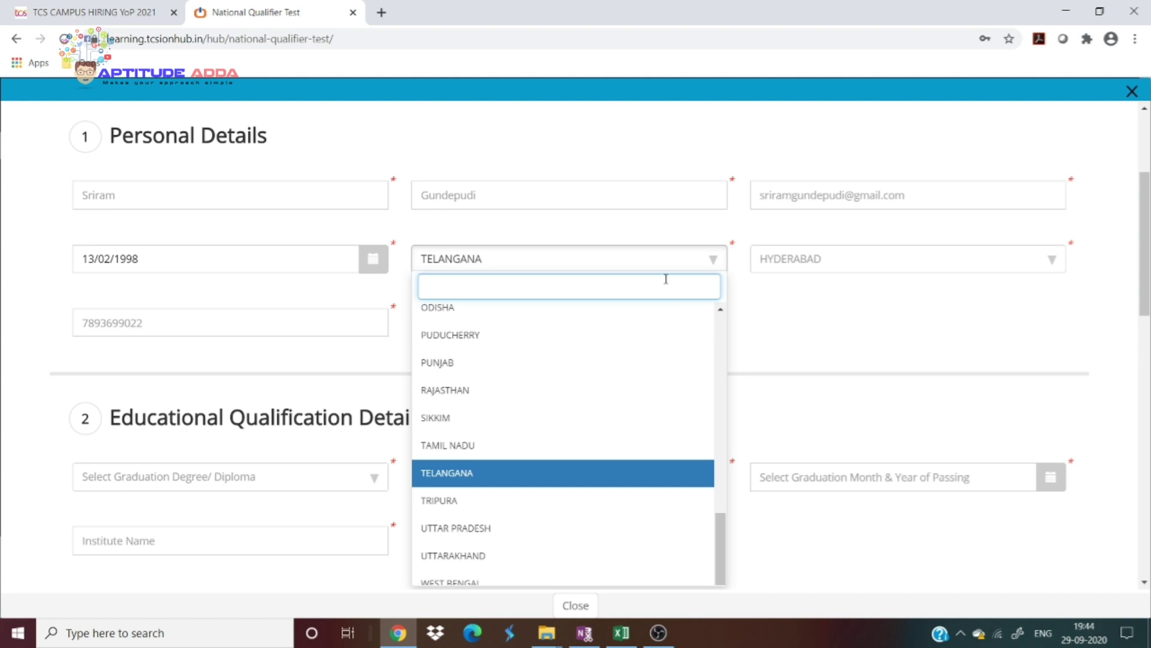
type("an")
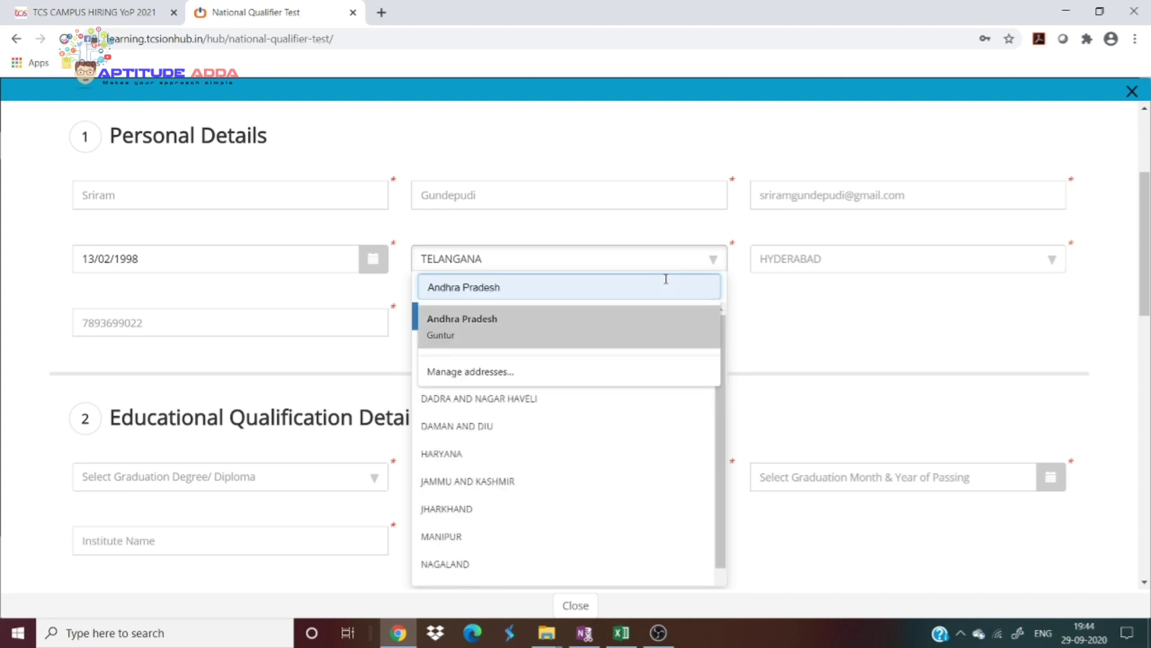
left_click(479, 325)
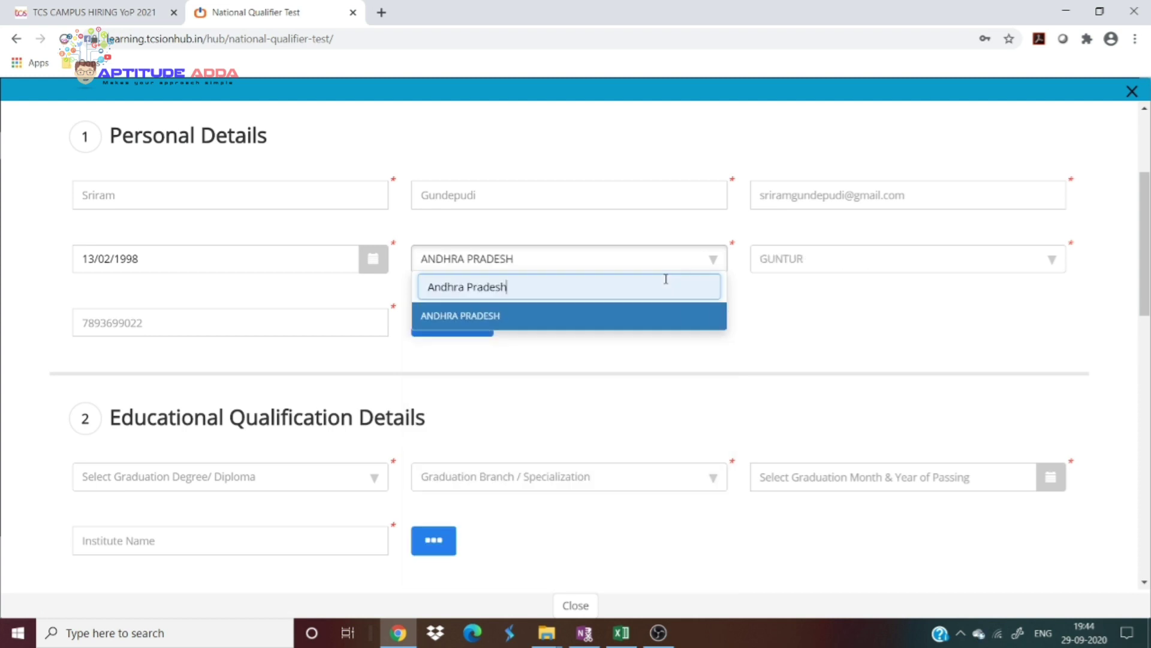
left_click(972, 258)
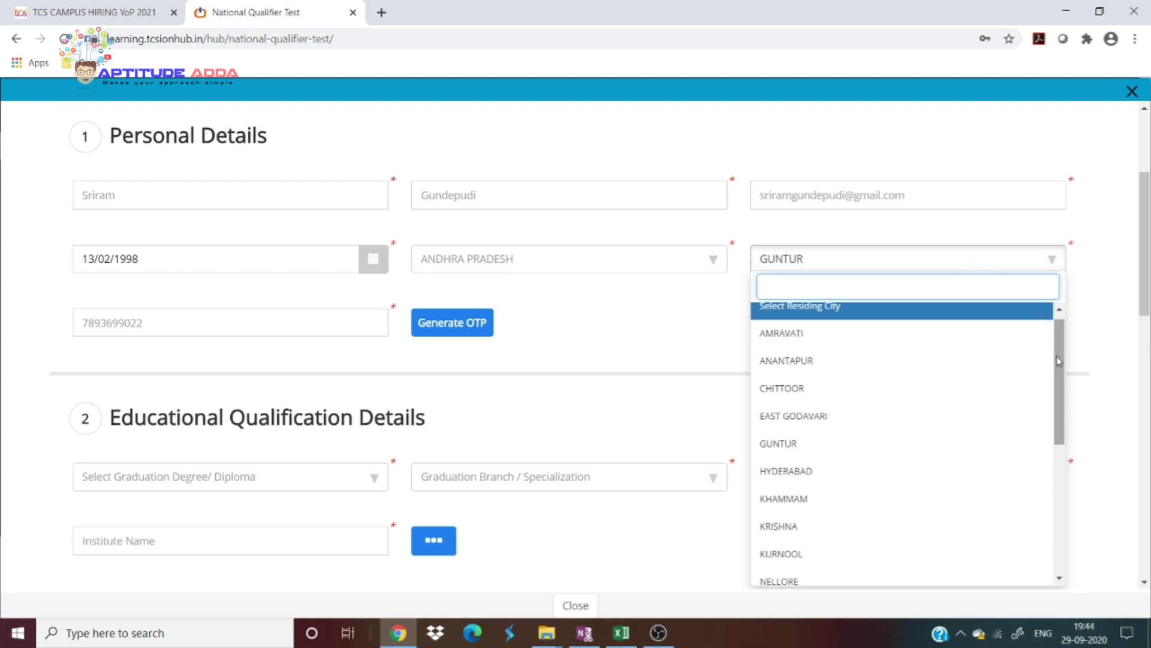
left_click_drag(1057, 356, 1070, 286)
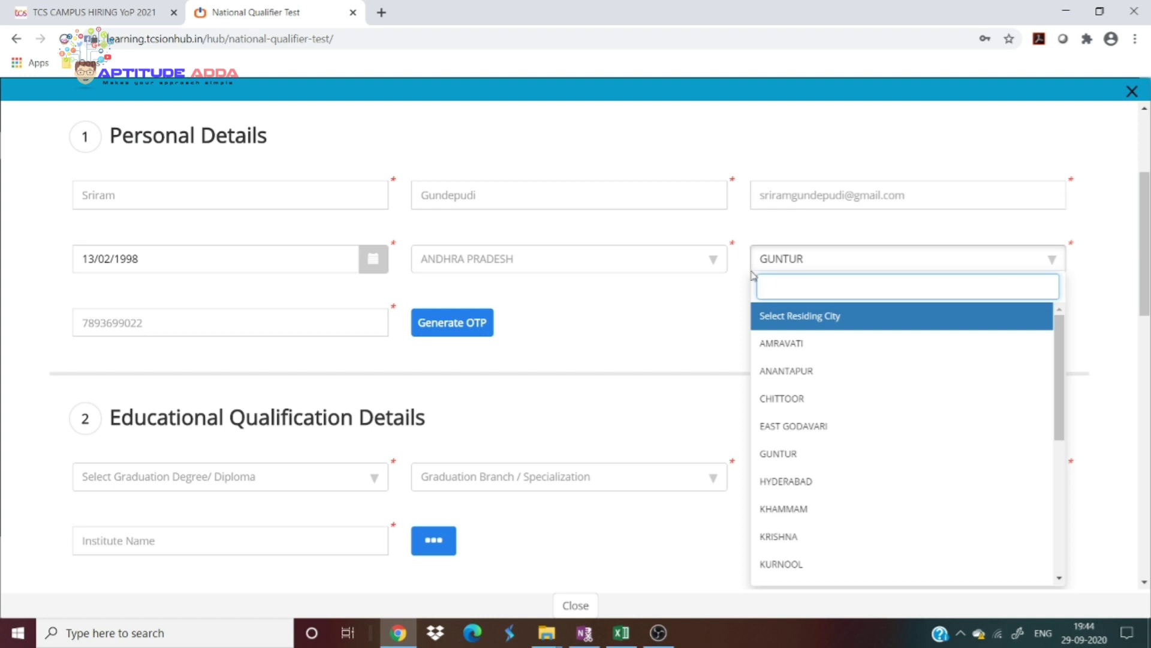
Reselect TELANGANA as the state and choose HYDERABAD as the residing city
left_click(708, 260)
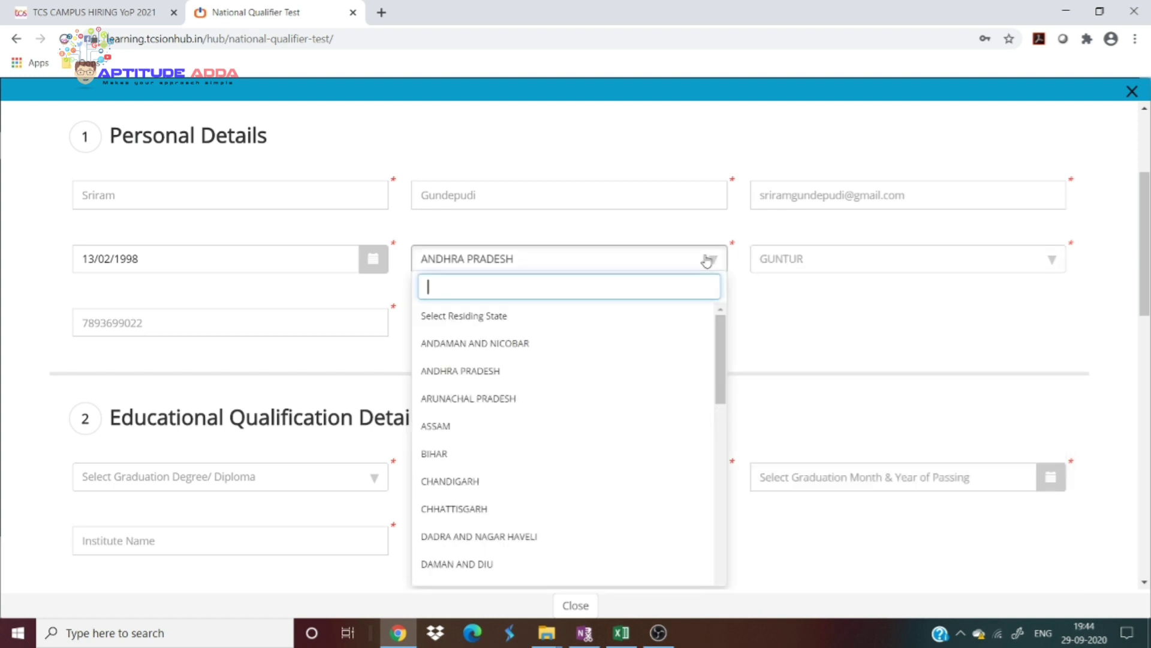
type("te")
key("Down")
key("Return")
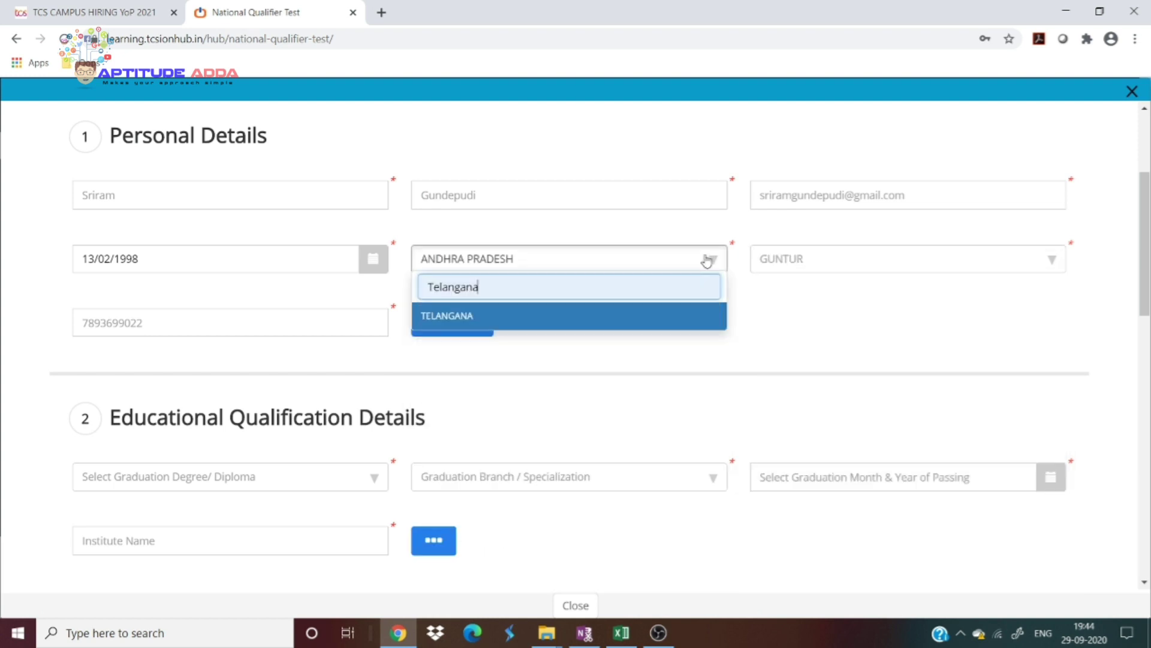
left_click(675, 321)
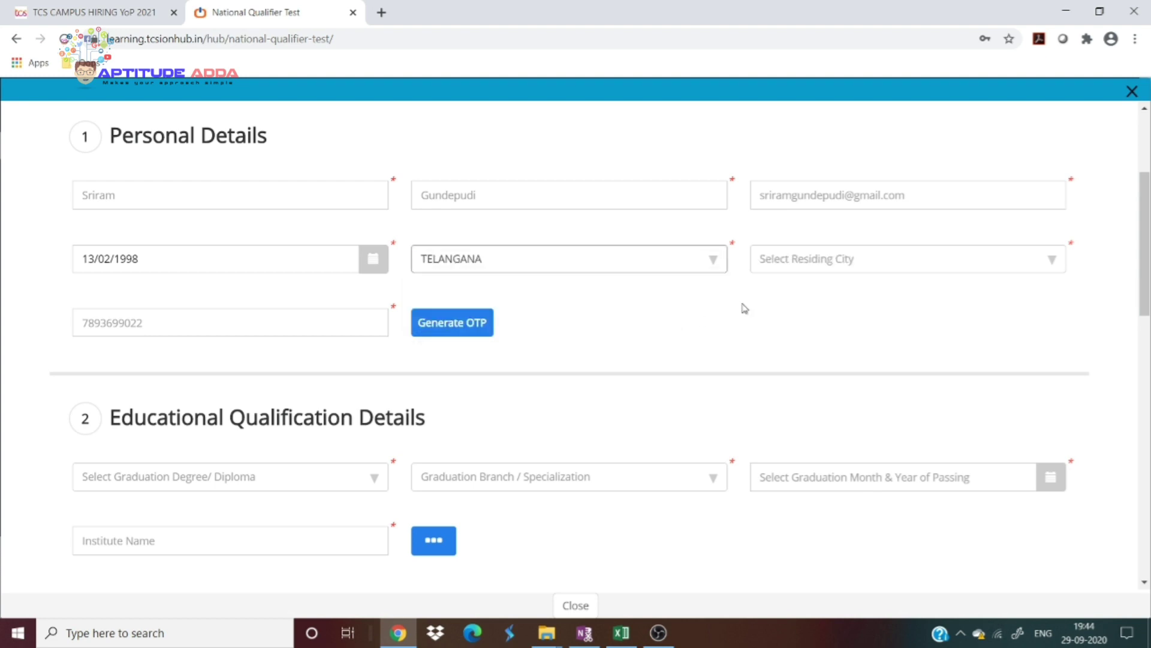
type("hy")
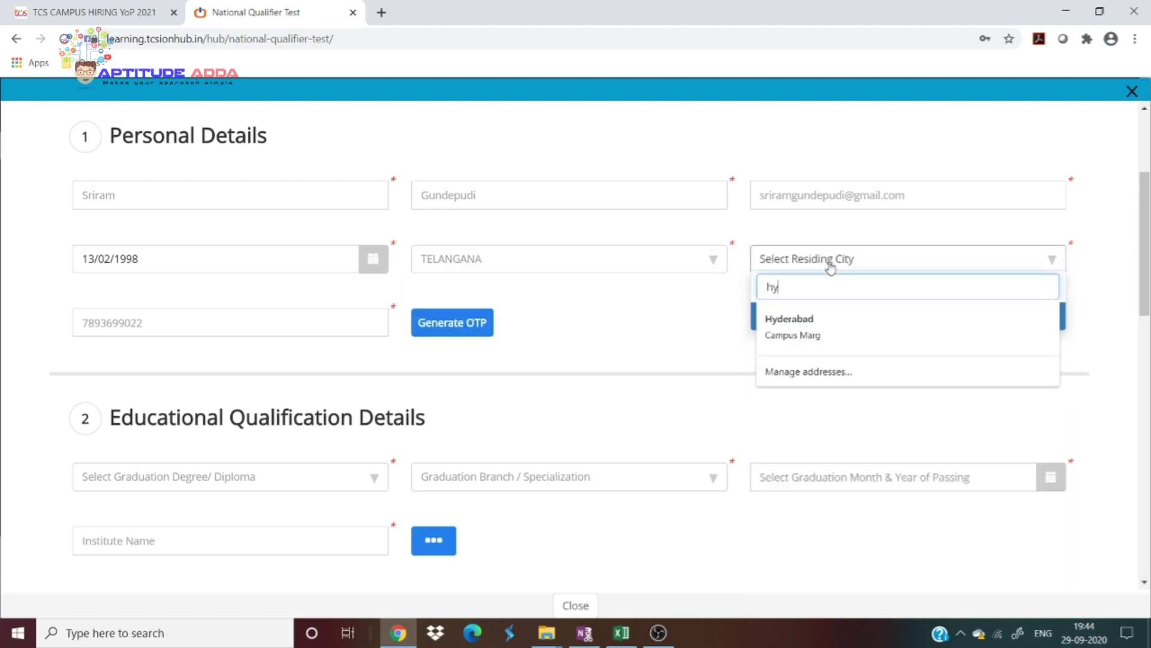
key("Down")
key("Return")
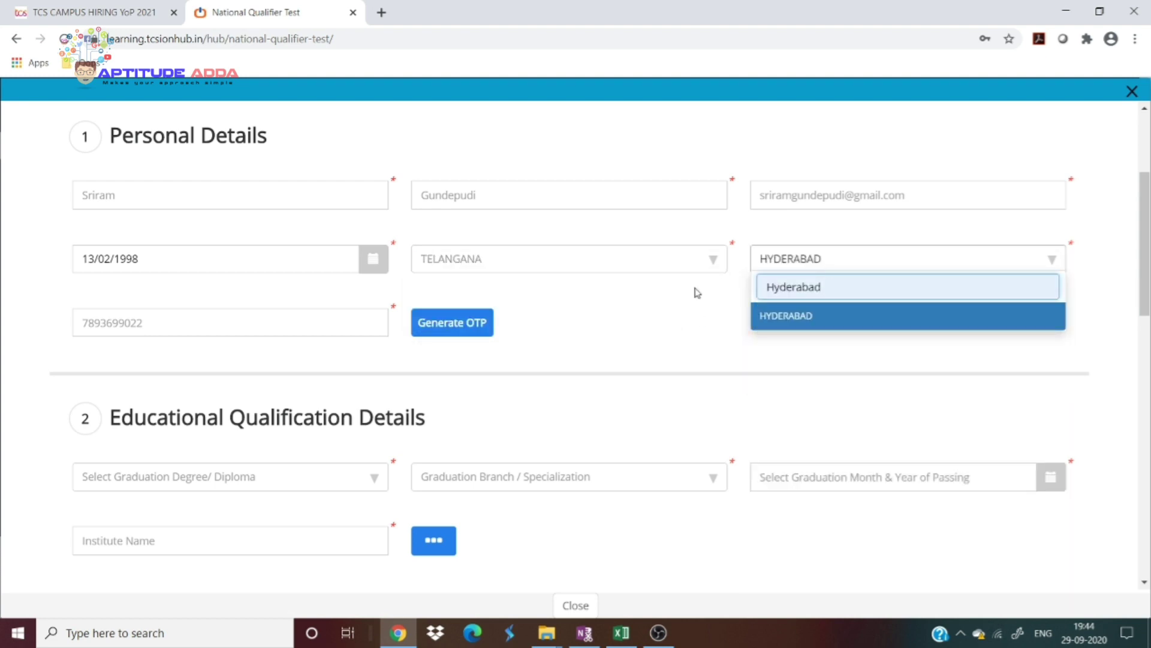
left_click(586, 345)
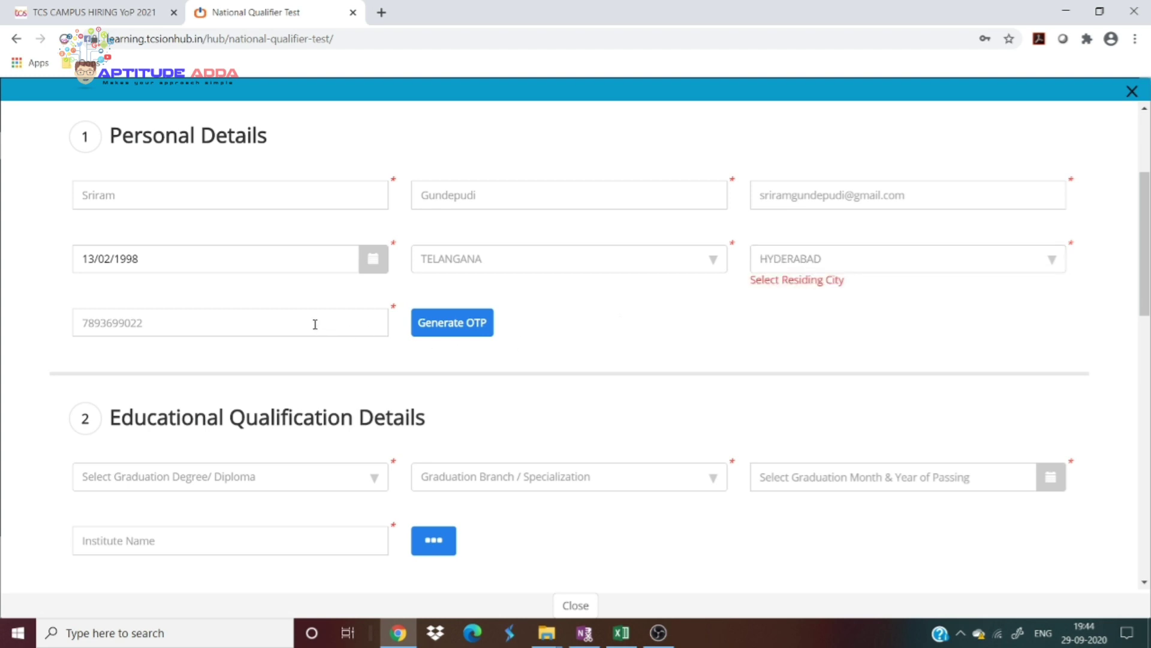
Request a one-time password for the mobile number by submitting the captcha
left_click(453, 324)
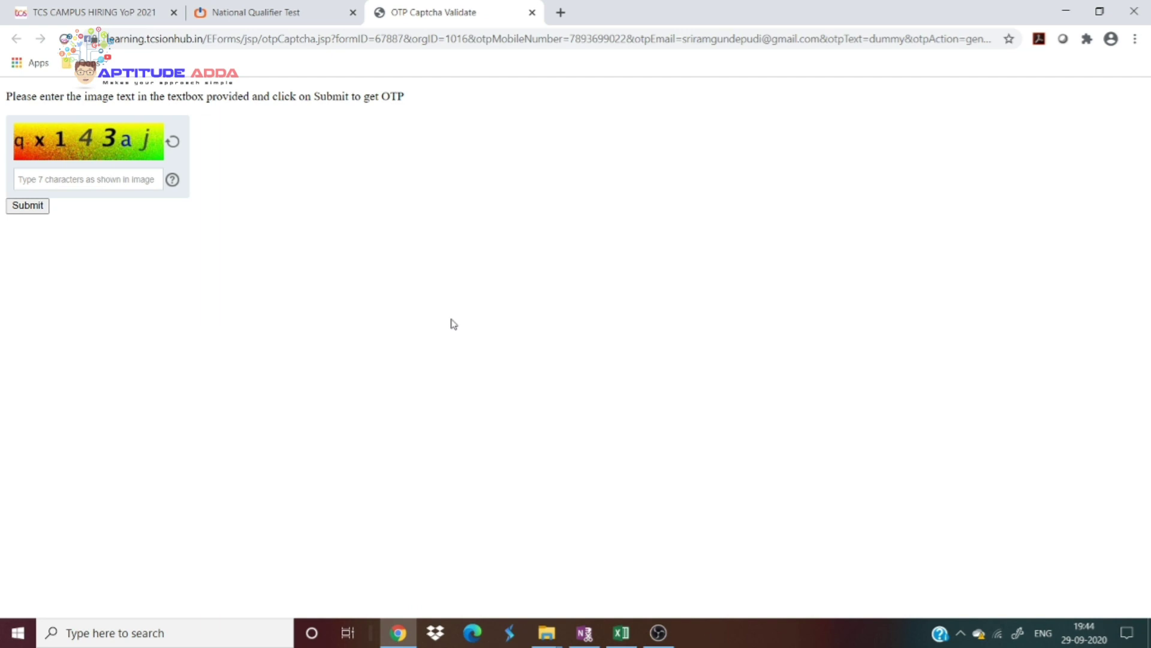
left_click(62, 178)
type("qx143aj")
left_click(19, 206)
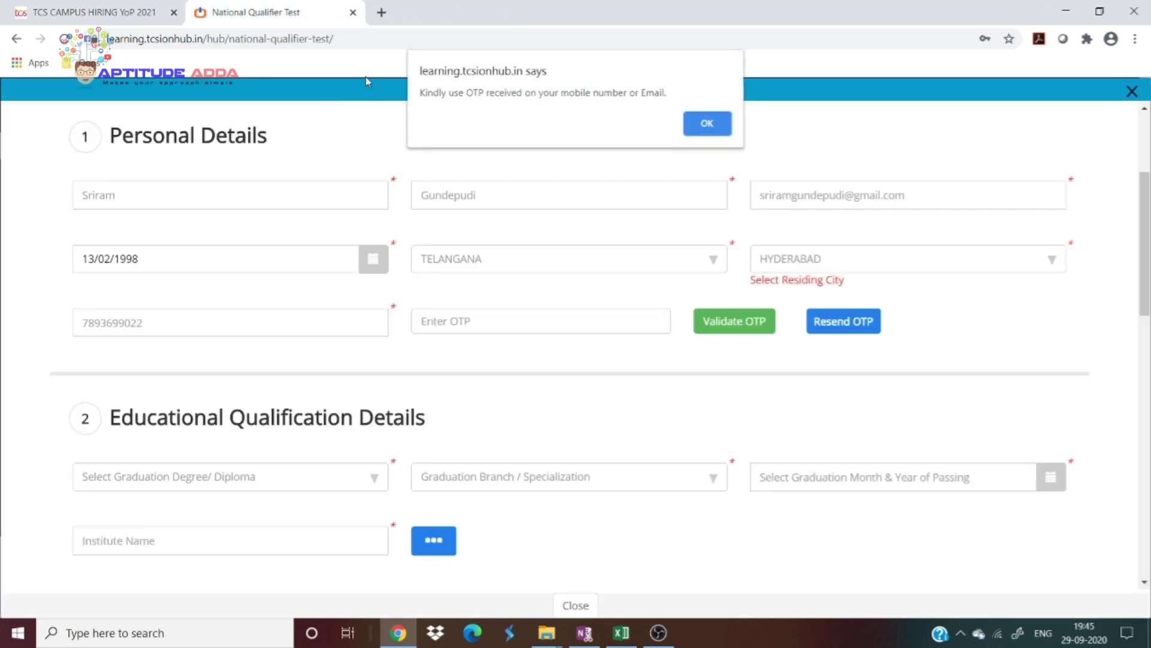
left_click(703, 124)
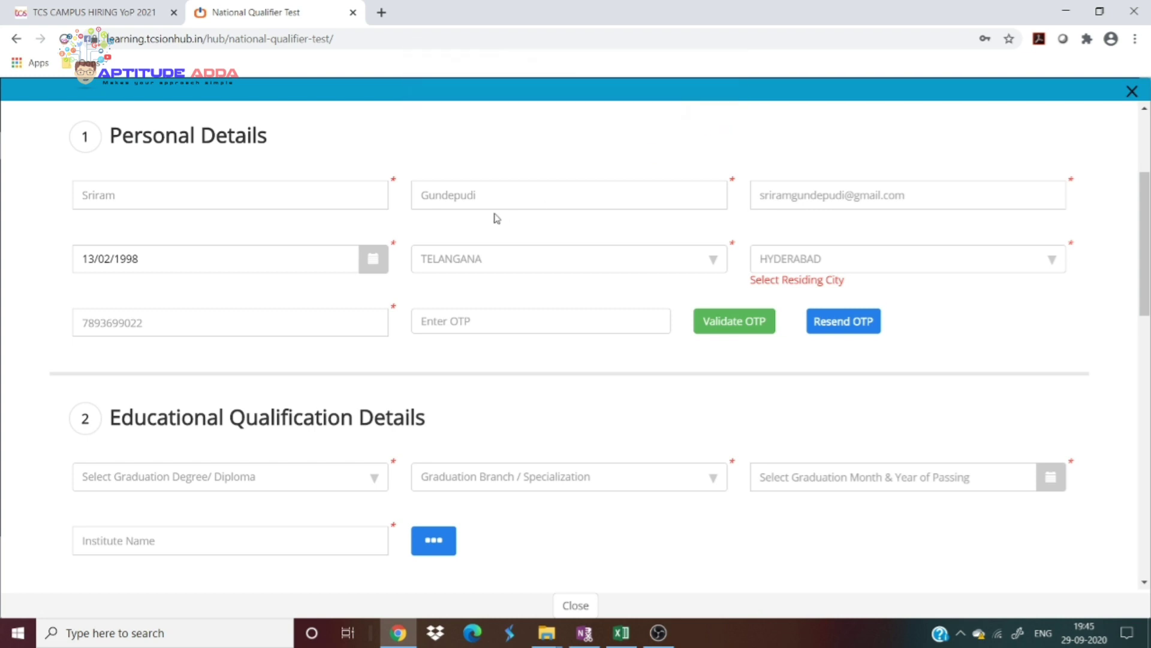
Enter the received OTP and validate it, acknowledging the success notice
left_click(486, 327)
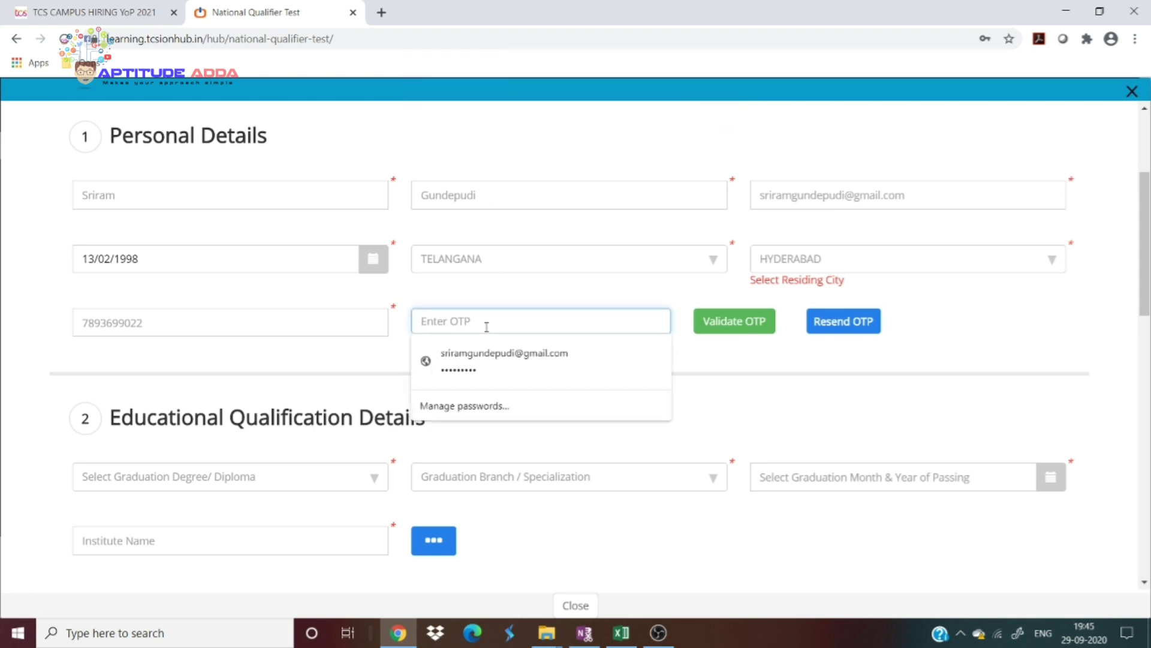
type("••")
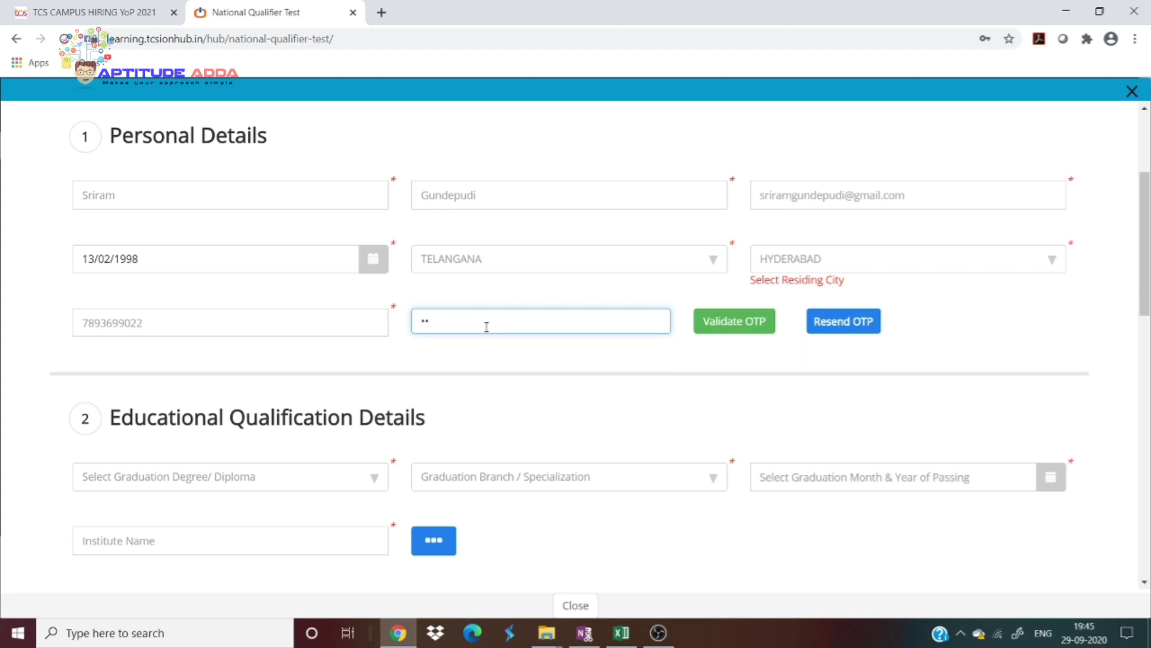
type("••••")
left_click(739, 329)
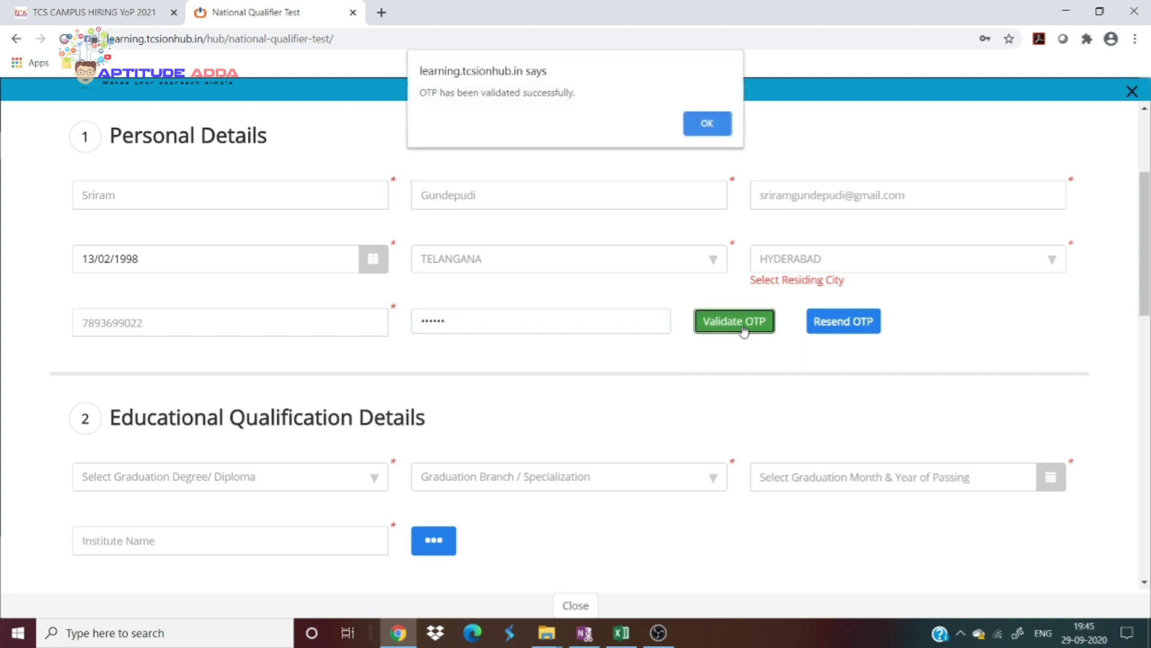
left_click(717, 128)
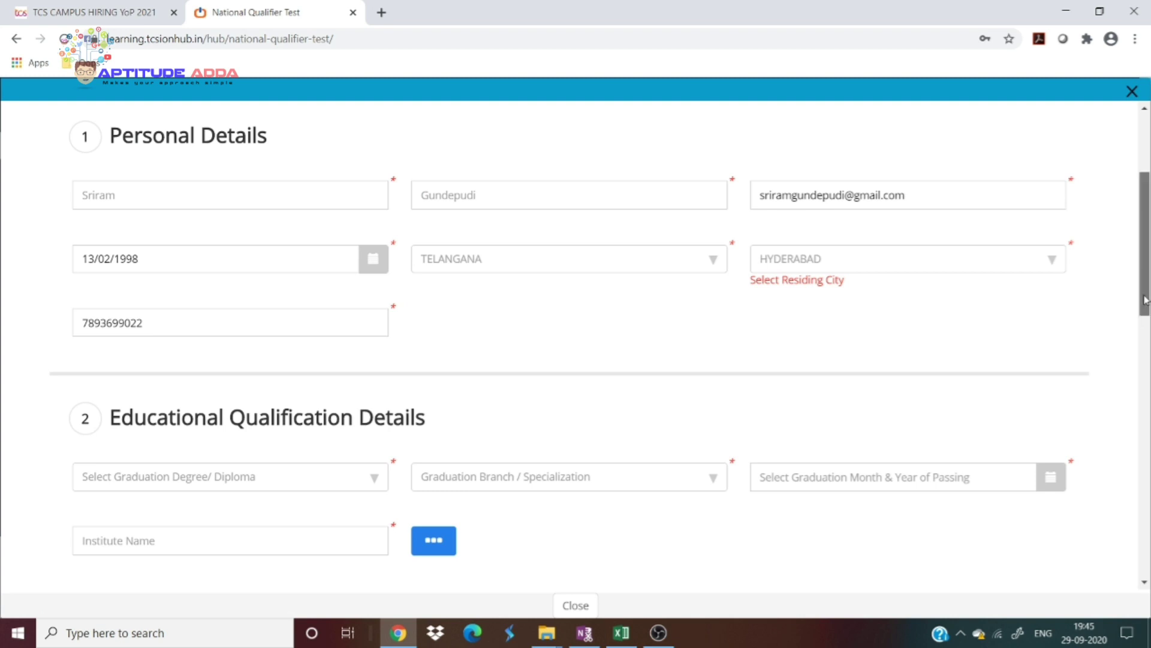
Choose Bachelor of Technology - B.Tech. as the graduation degree
left_click_drag(1144, 306, 1148, 375)
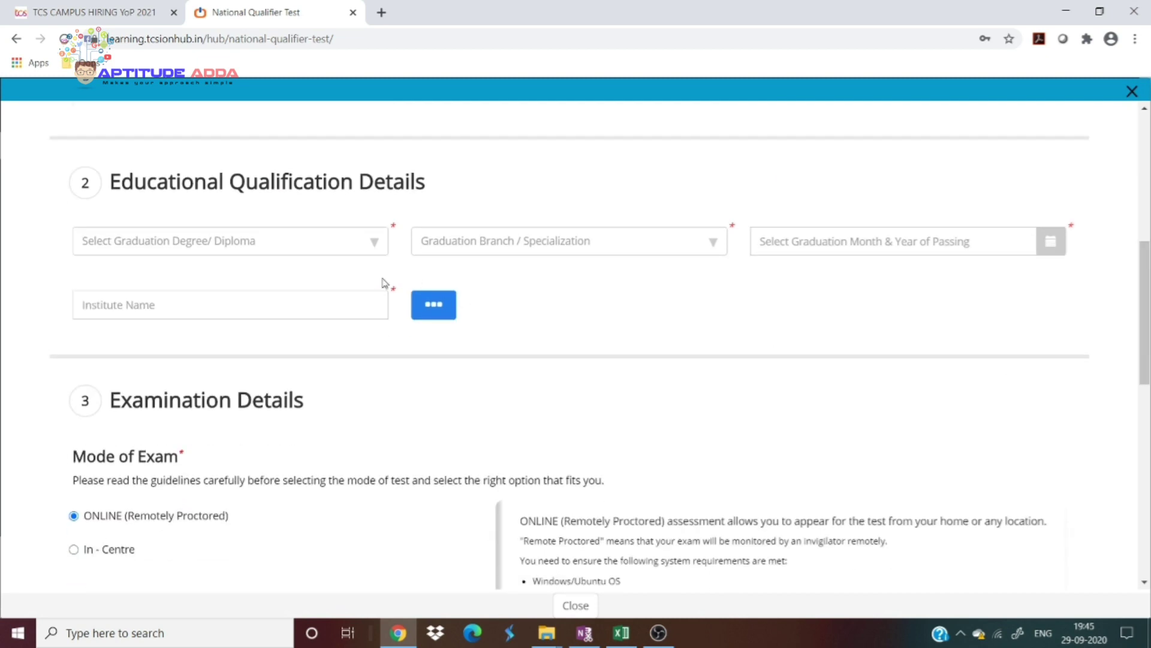
left_click(364, 241)
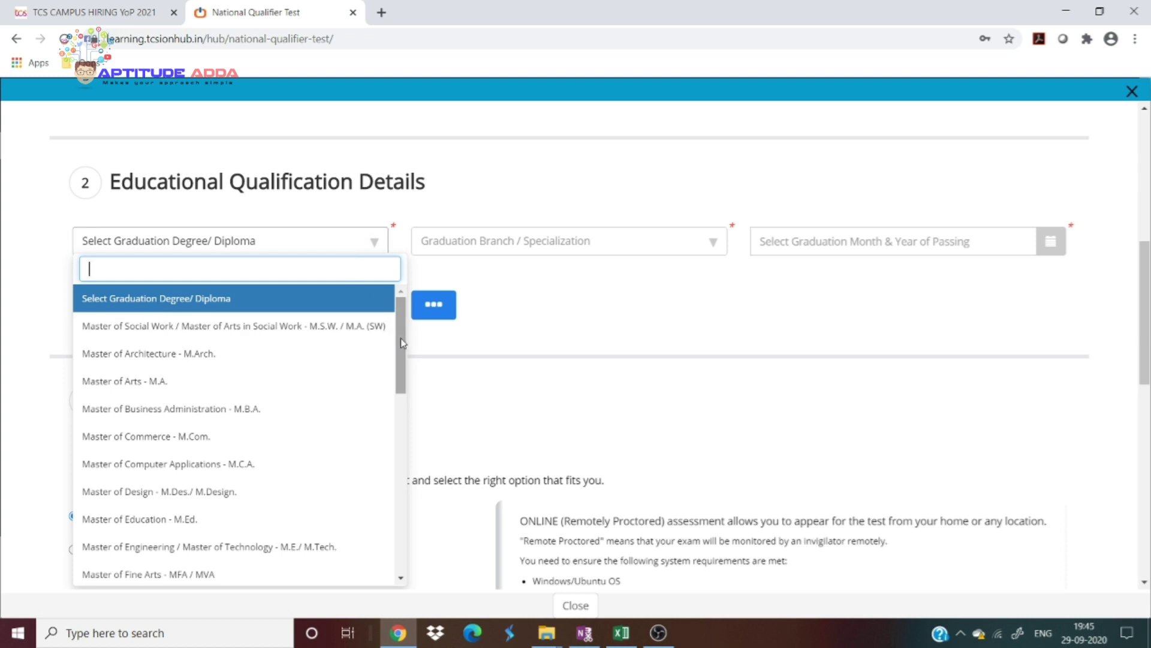
left_click_drag(401, 342, 422, 475)
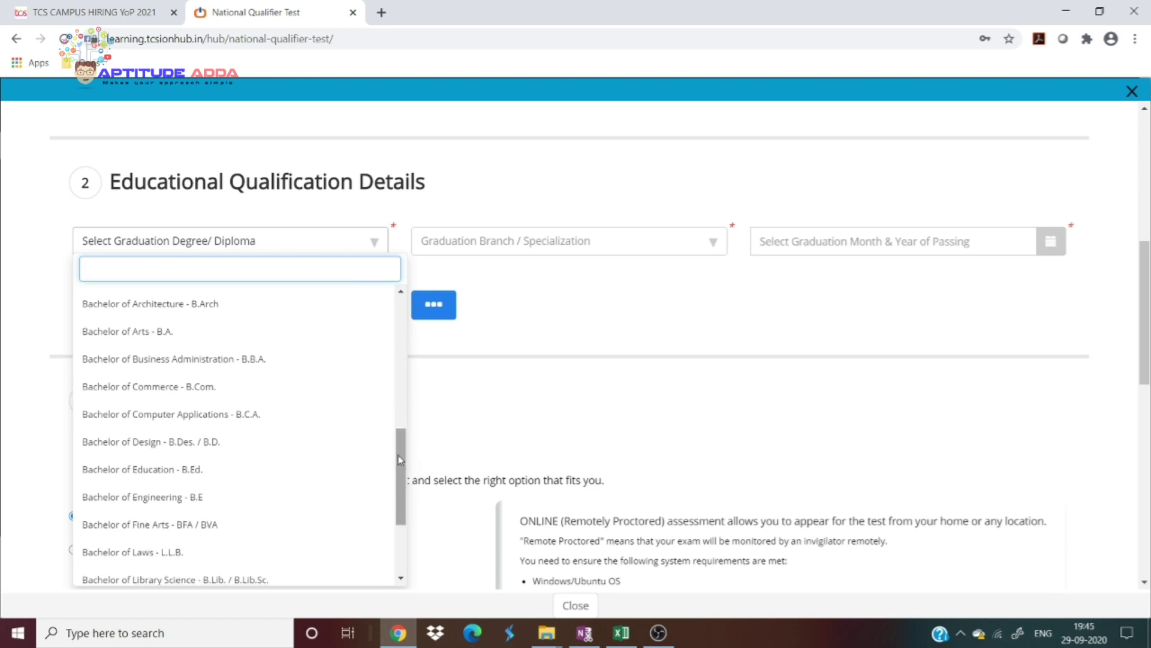
left_click_drag(401, 460, 402, 507)
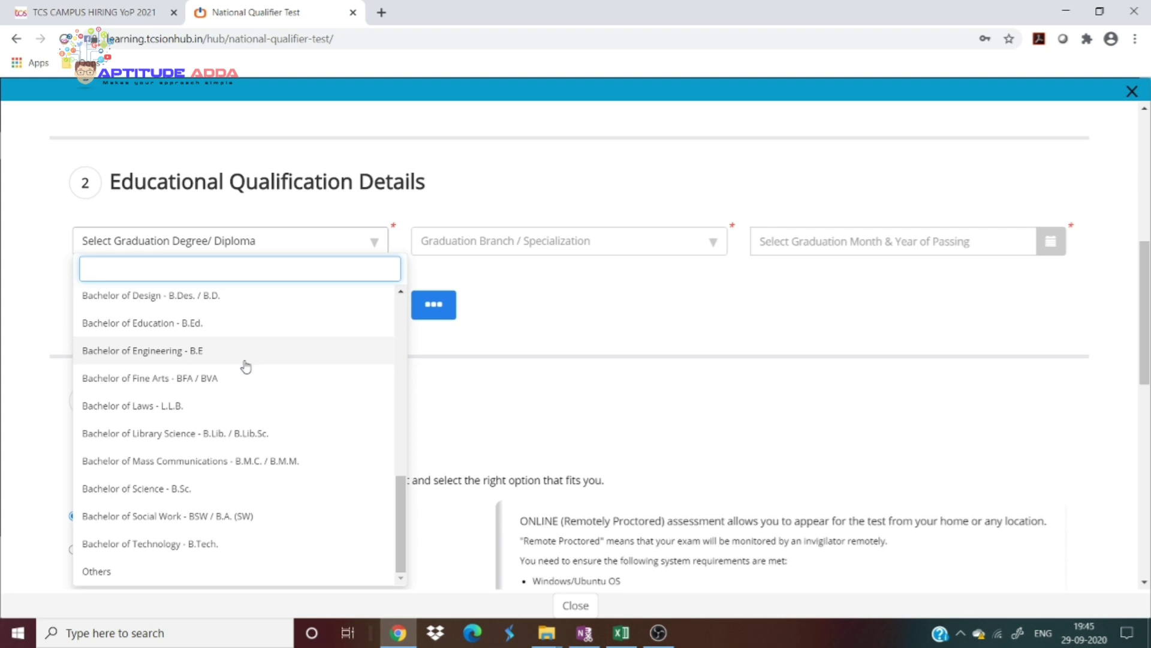
left_click(231, 544)
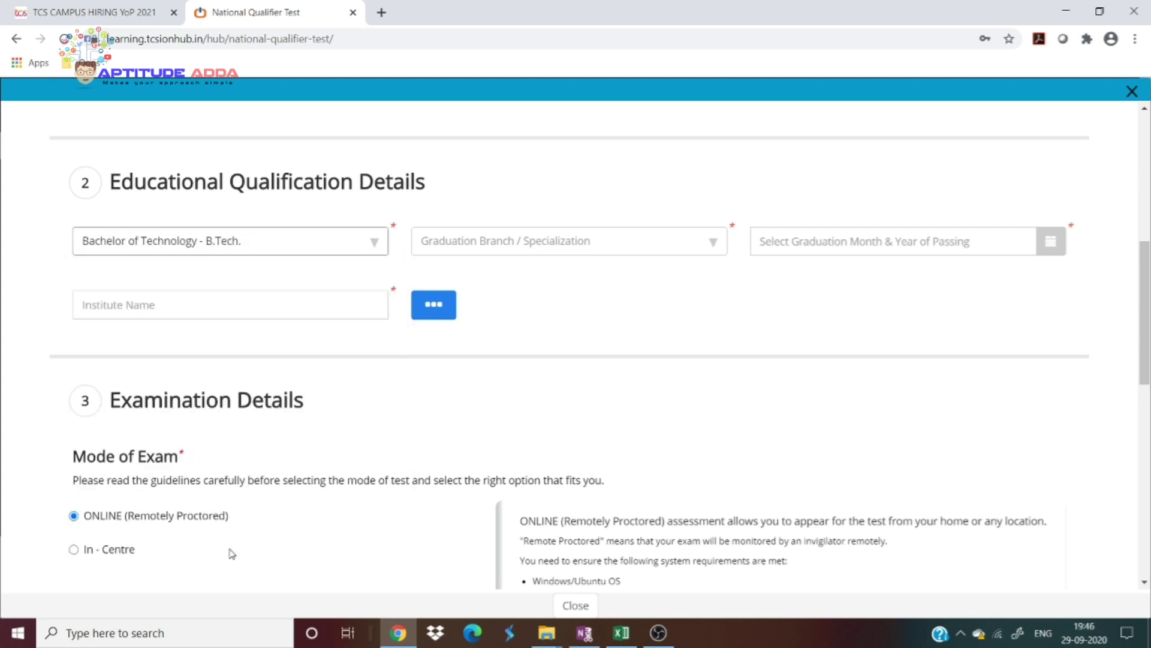
Browse the graduation branch options, recheck the degree list, then reopen the branch list
left_click(676, 248)
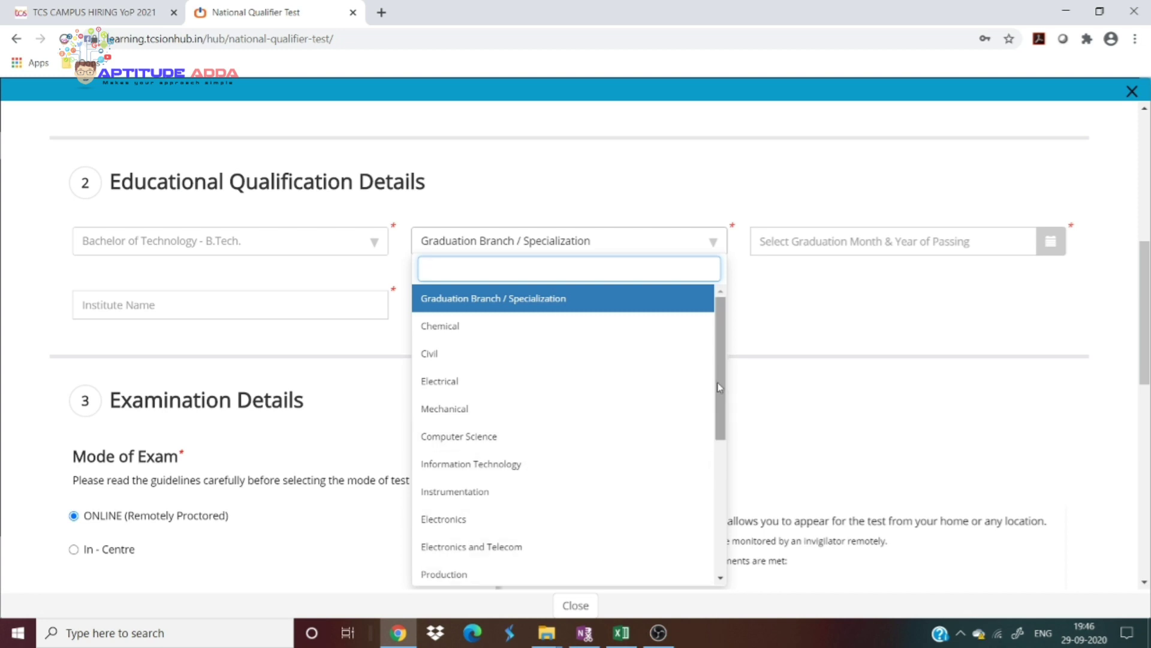
left_click_drag(717, 383, 715, 521)
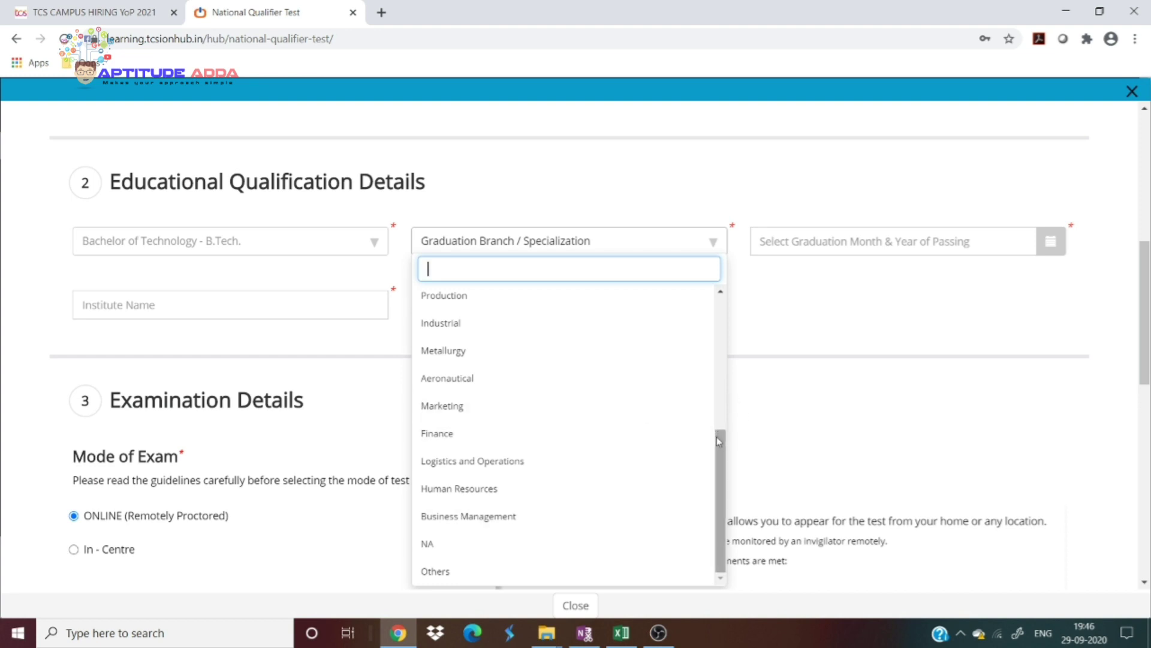
left_click_drag(719, 443, 718, 570)
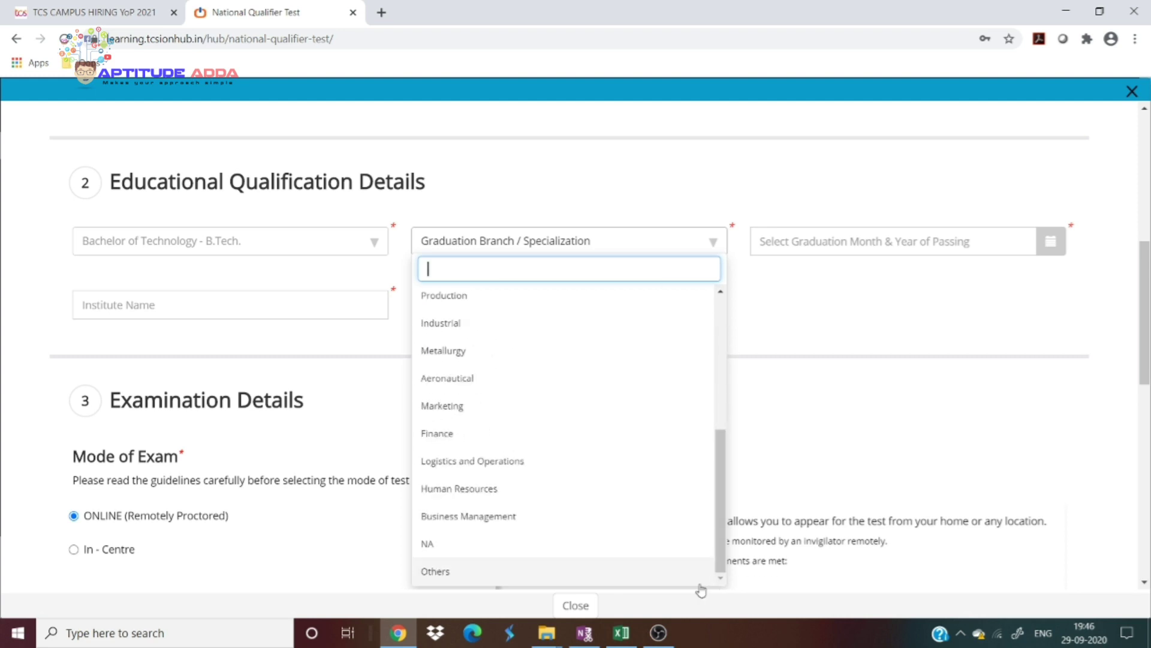
left_click(359, 247)
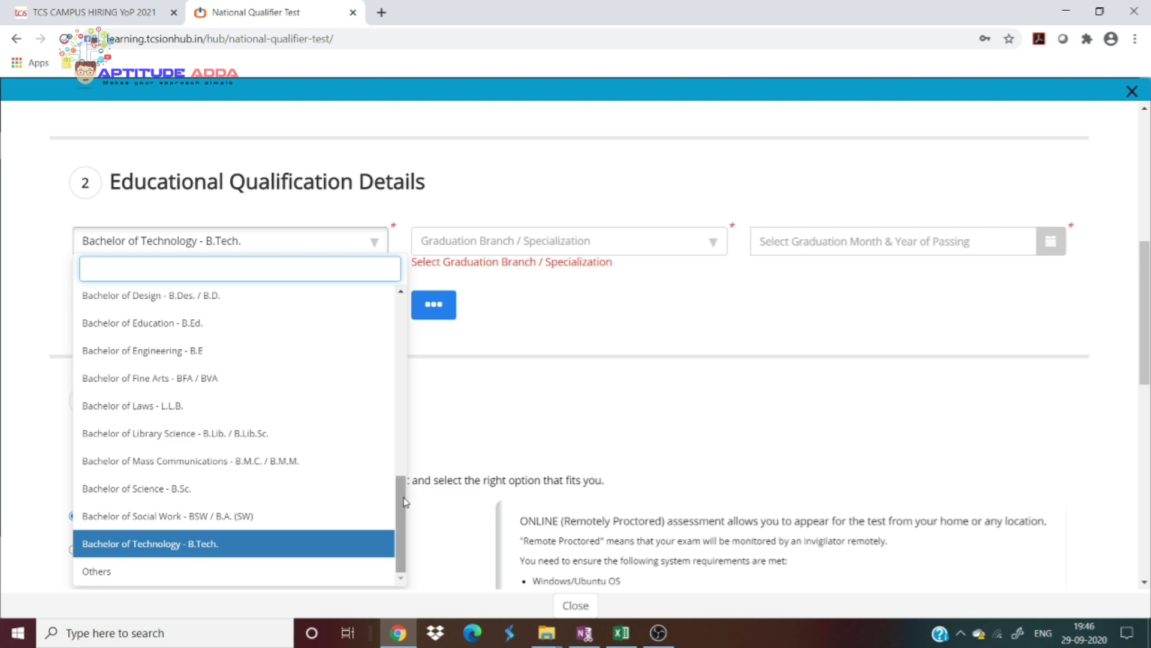
left_click_drag(402, 503, 410, 434)
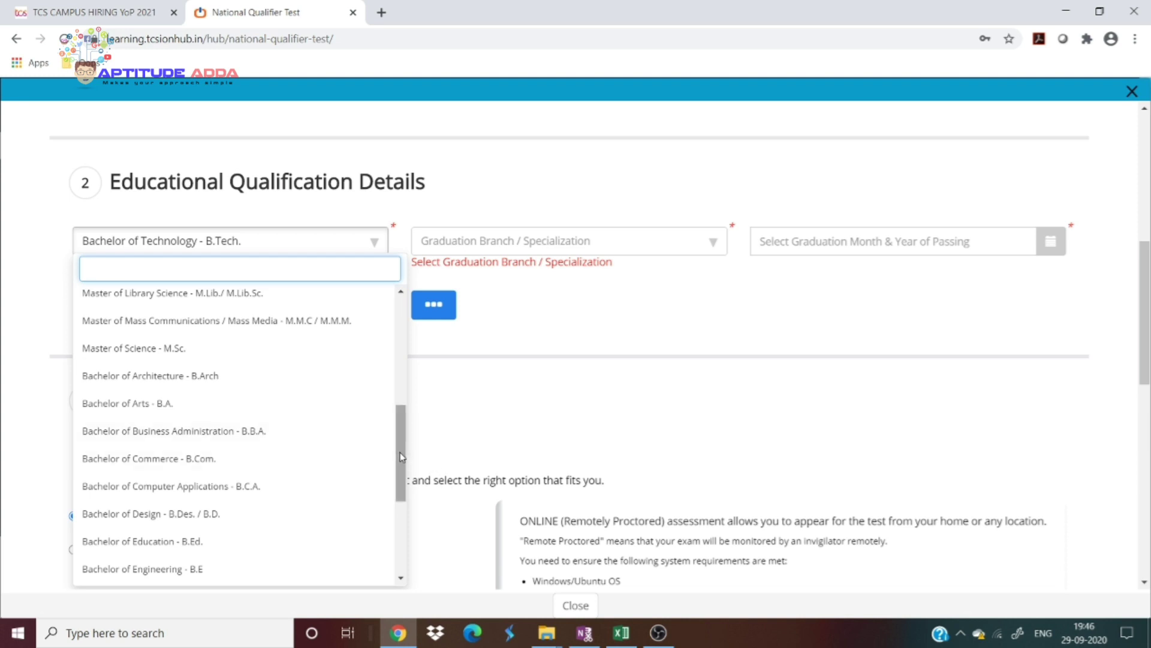
left_click_drag(403, 457, 407, 348)
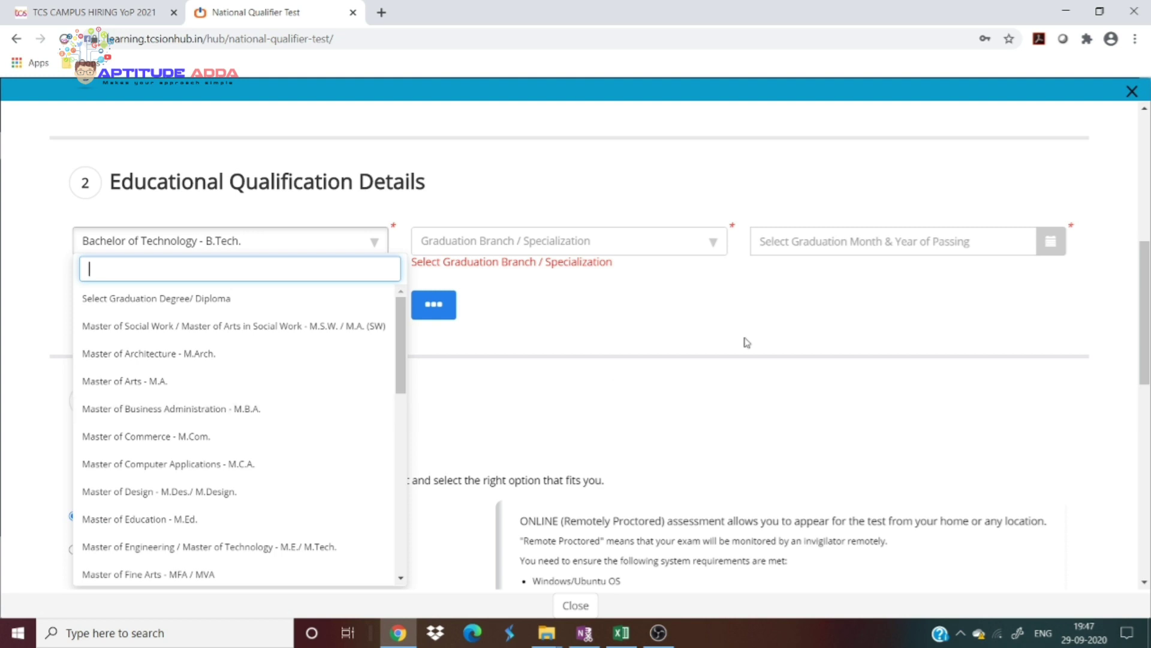
left_click(713, 251)
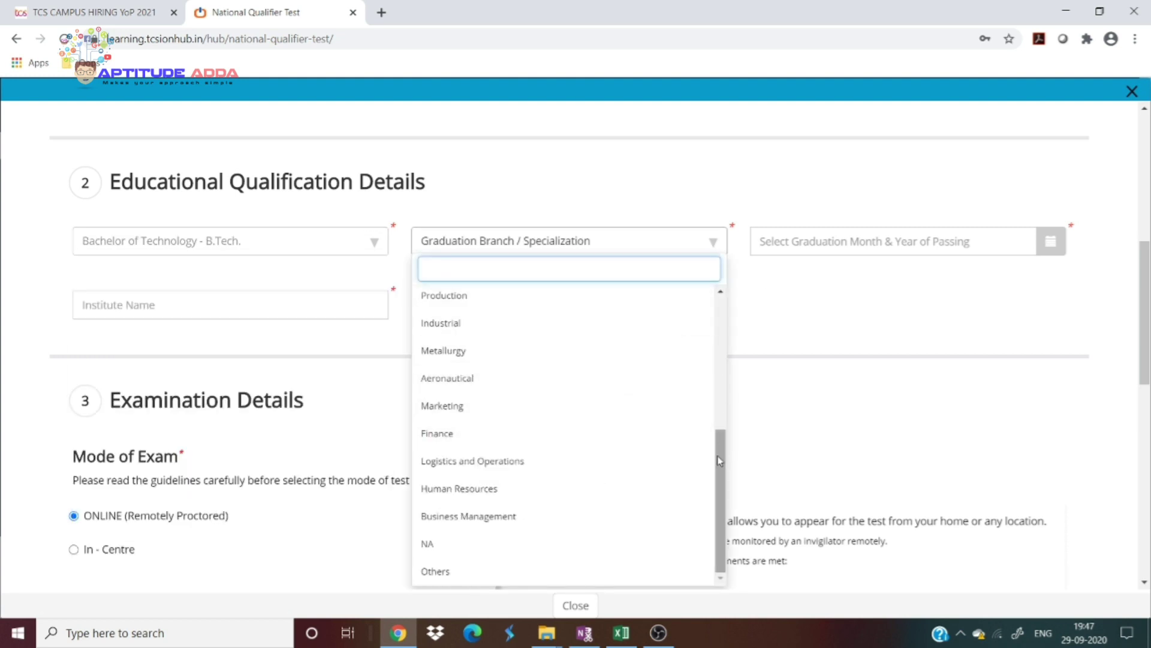
scroll(600, 372, "up", 5)
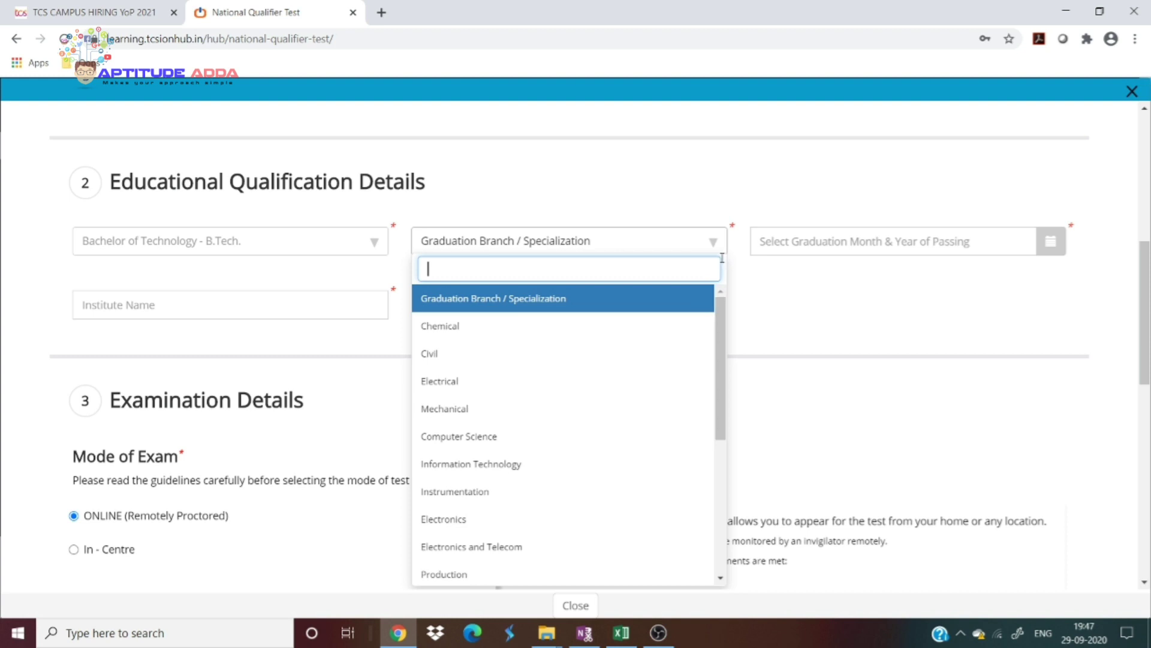
Pick Electrical as the graduation branch and move on to the passing month-year field
left_click(509, 382)
left_click(941, 241)
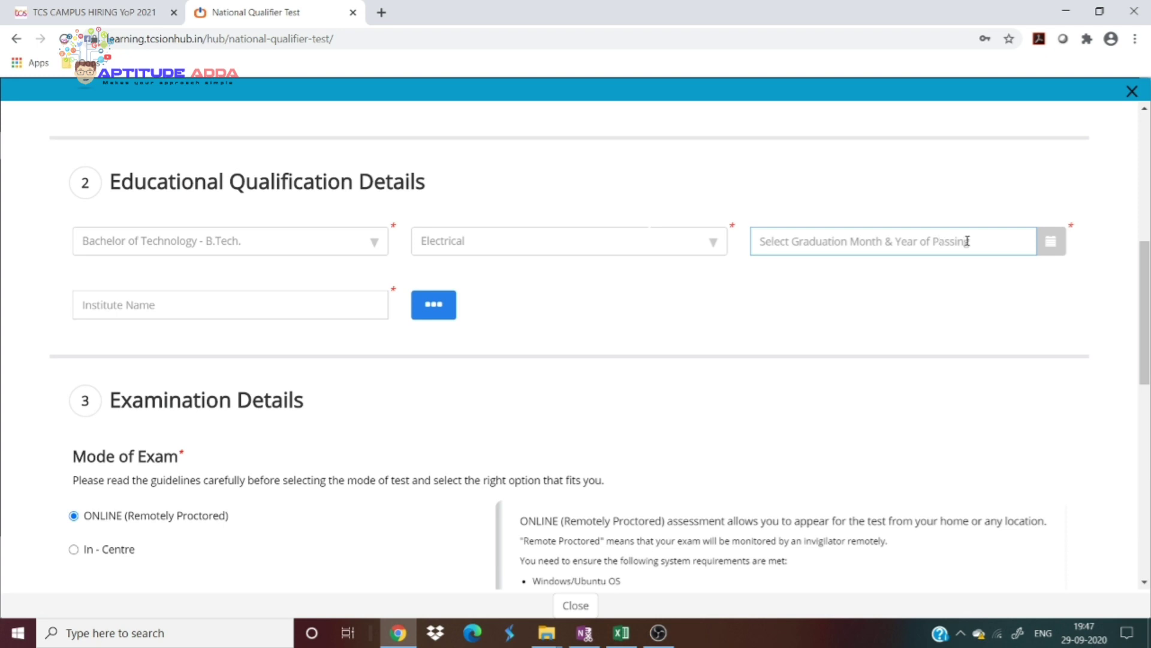
Try passing dates June 2021, May 2022 and April 2019 in the month picker
left_click(1046, 249)
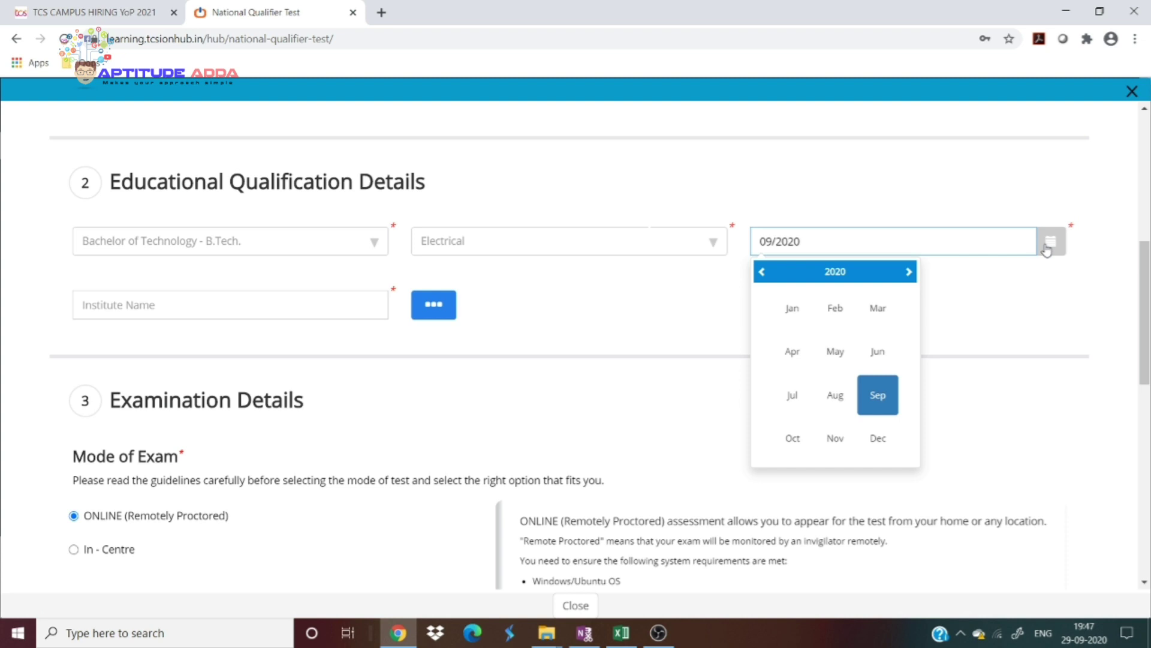
left_click(909, 272)
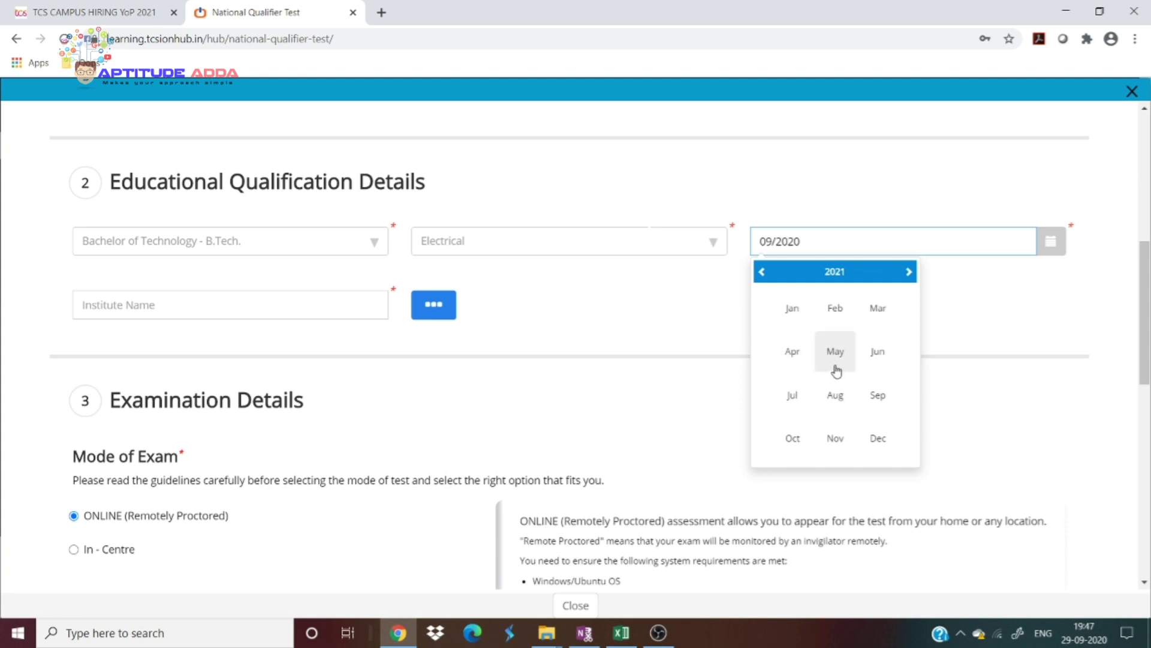
left_click(877, 355)
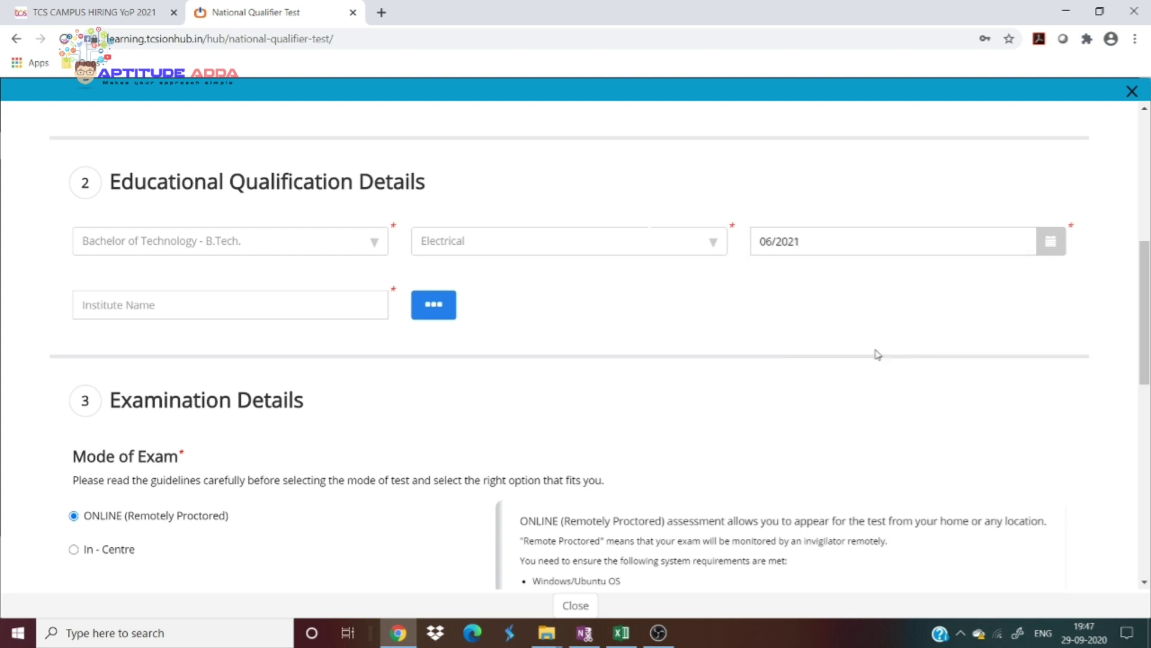
left_click(1048, 256)
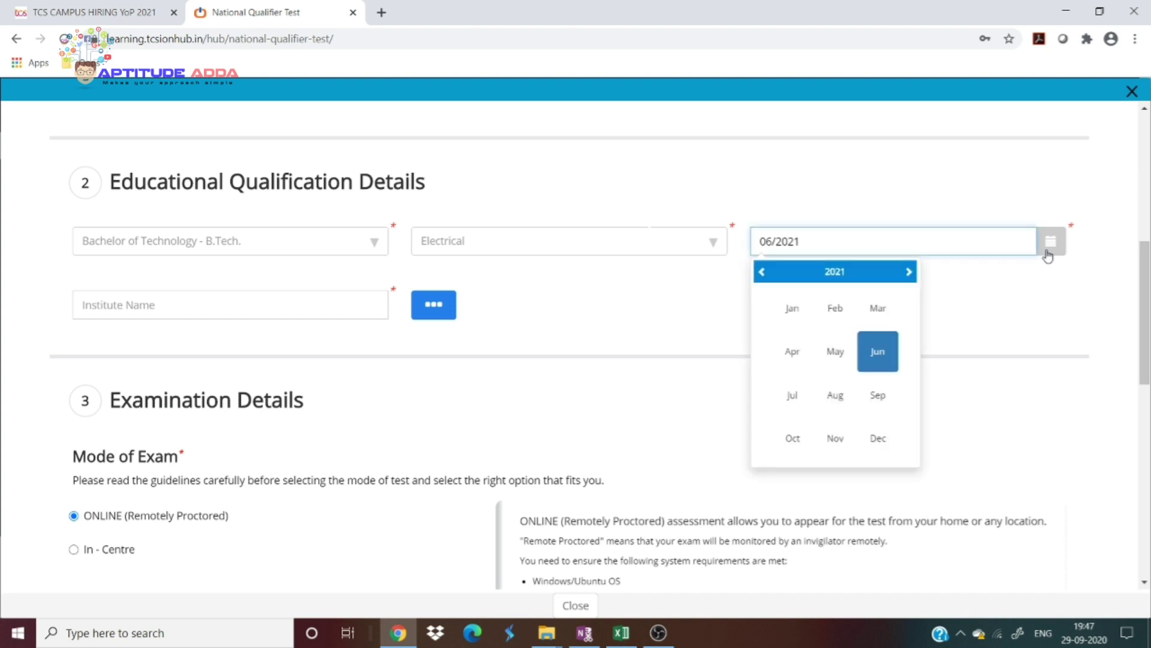
left_click(909, 272)
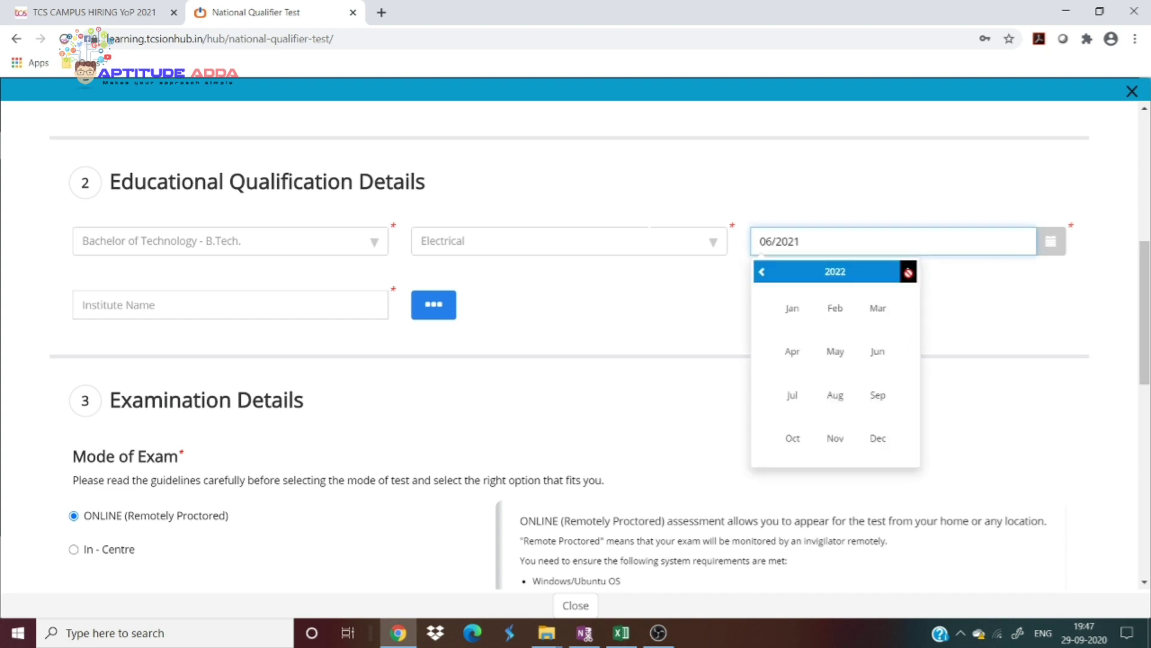
left_click(837, 355)
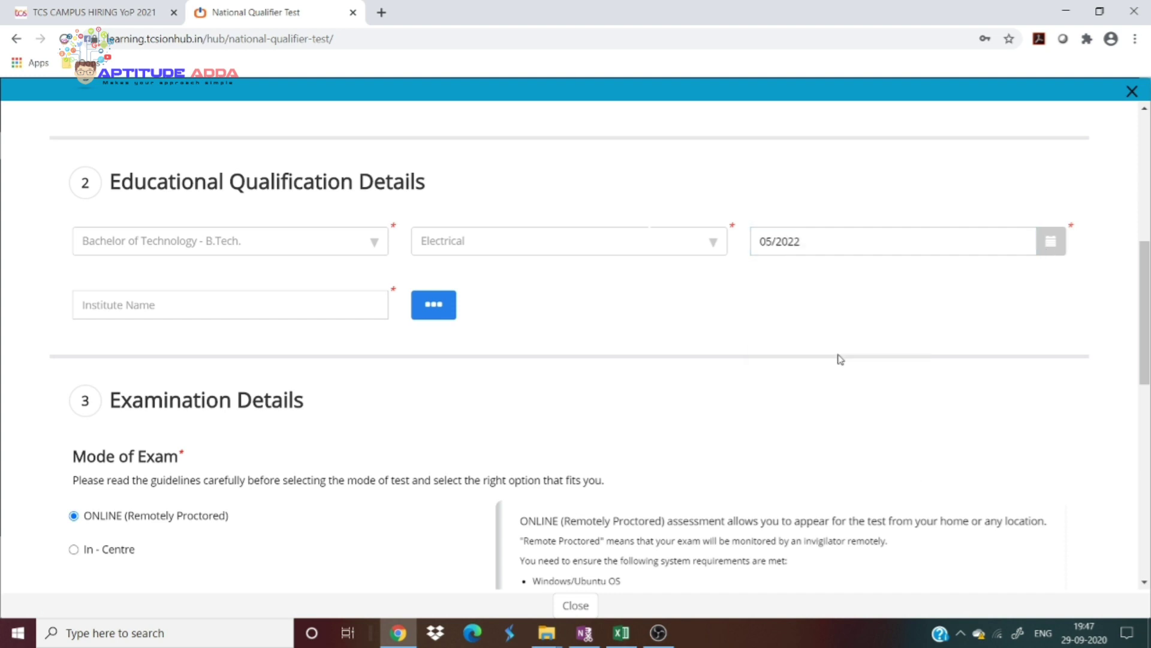
left_click(1050, 239)
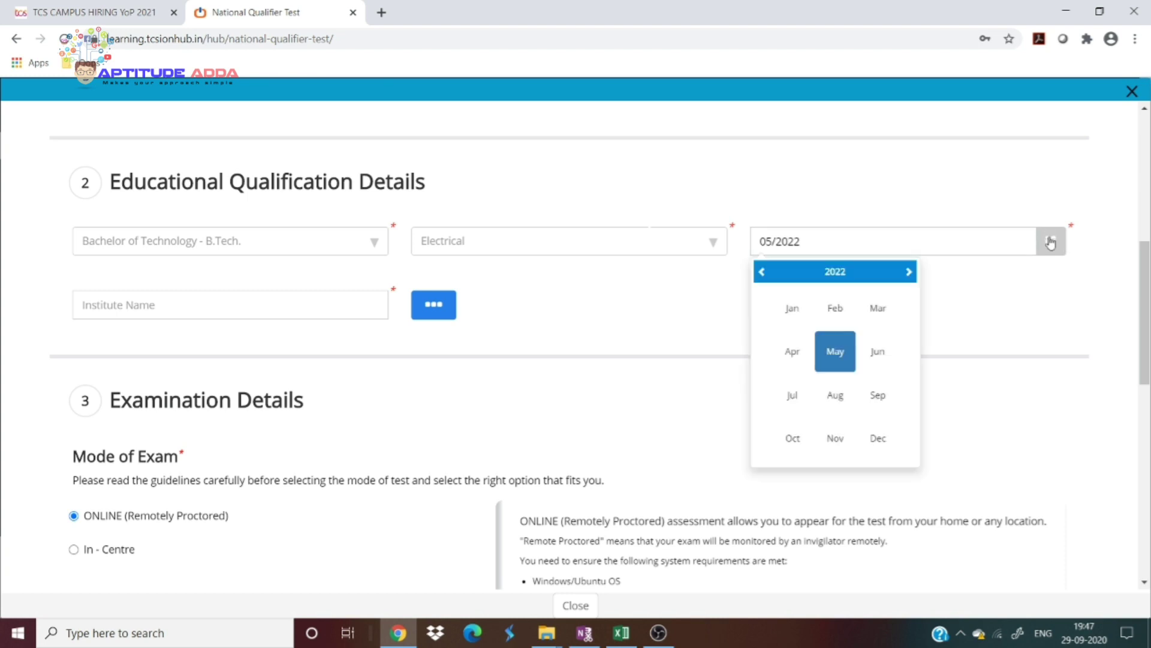
left_click(760, 274)
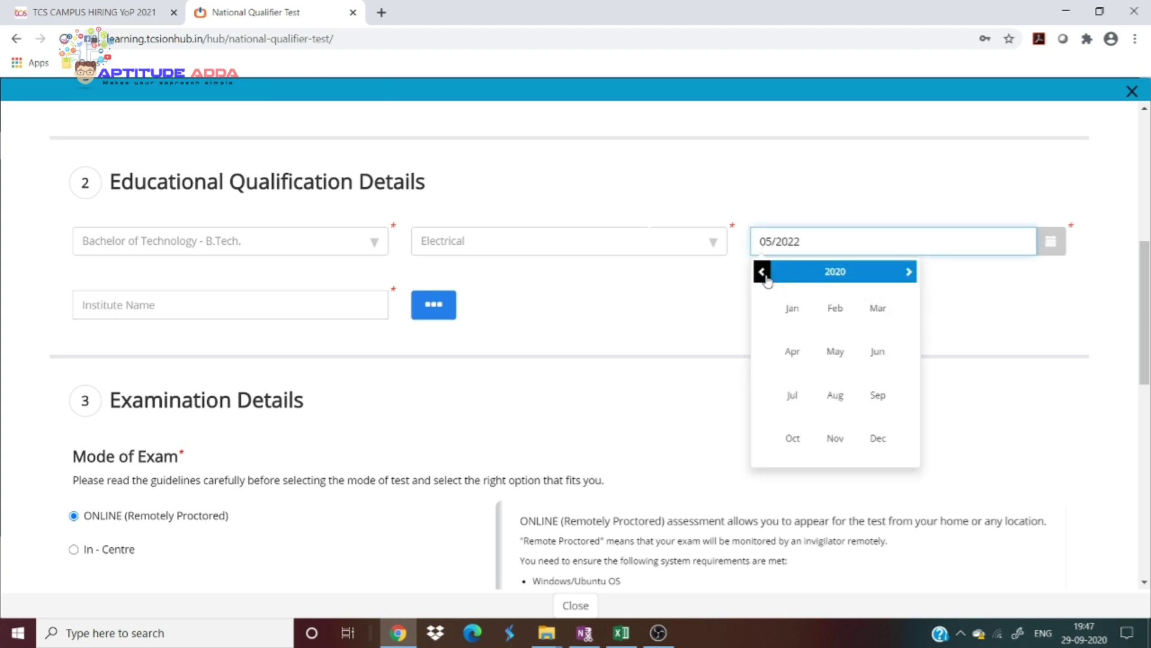
left_click(786, 357)
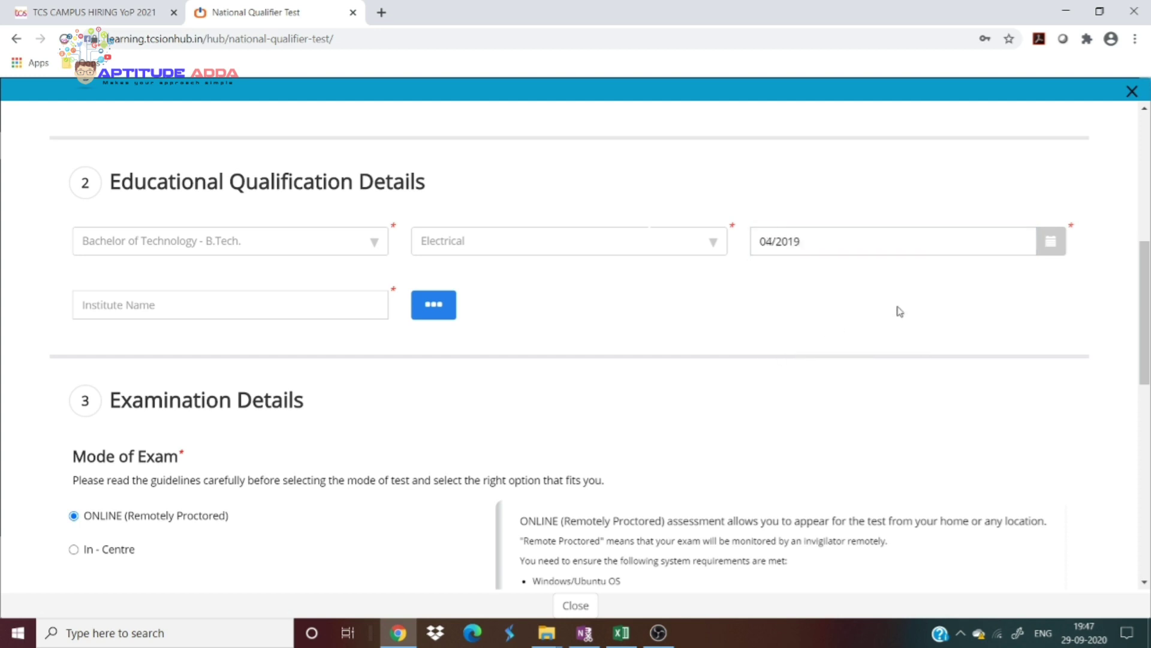
After trying July 2020, settle the passing month-year on 06/2021
left_click(1053, 242)
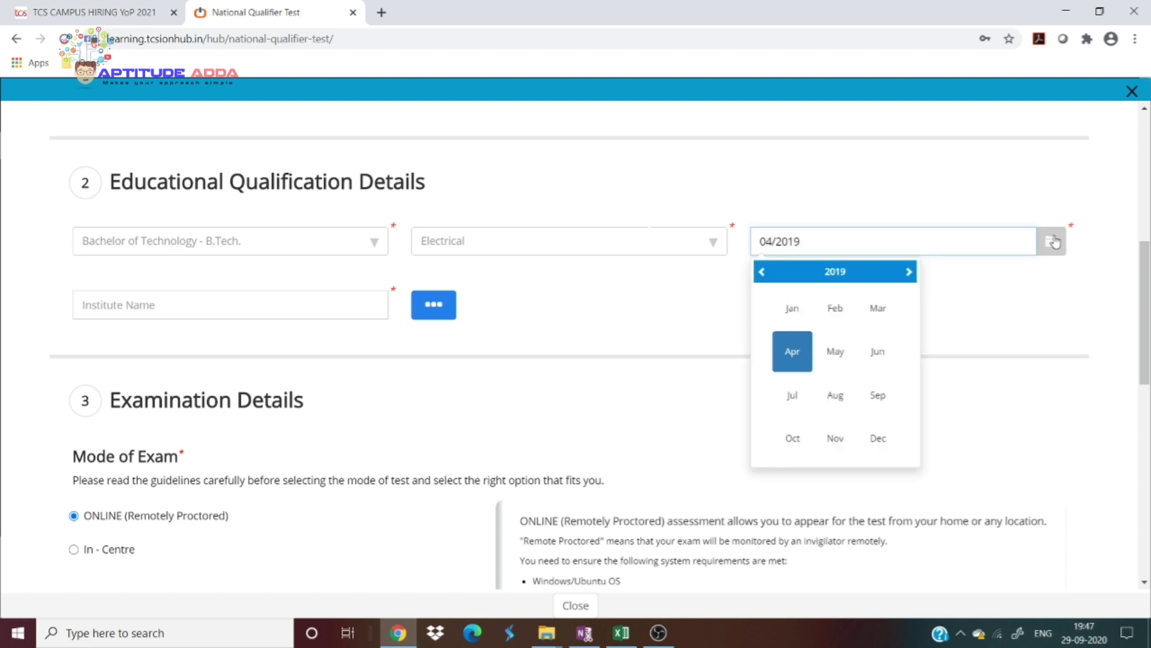
left_click(910, 273)
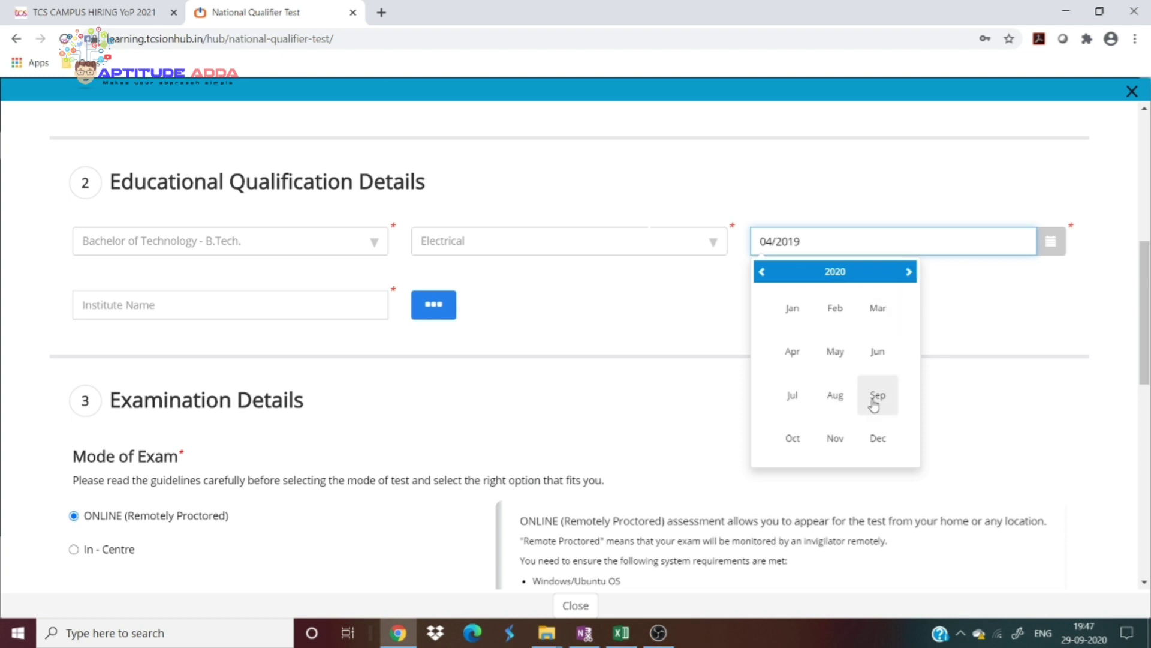
left_click(806, 407)
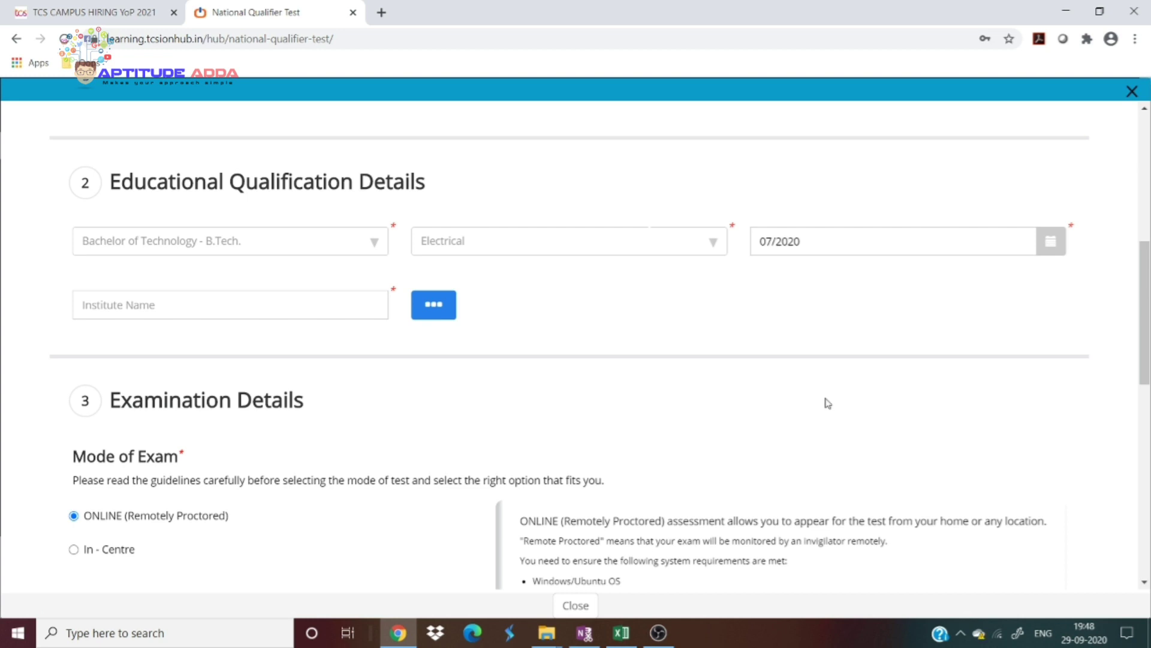
left_click(1061, 249)
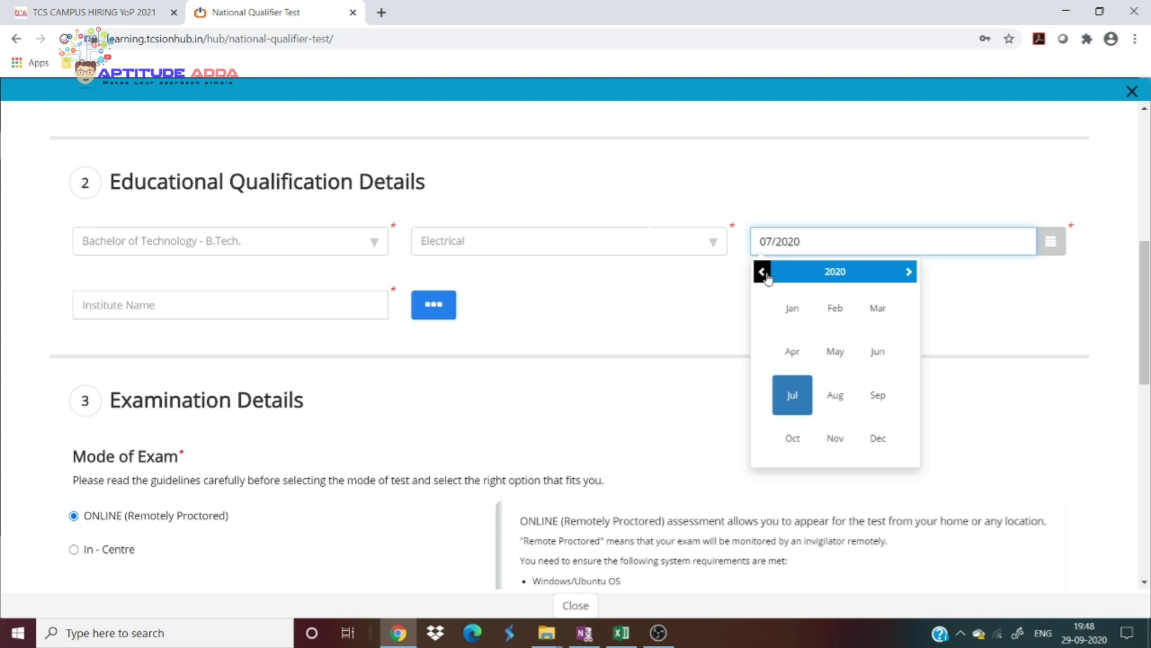
left_click(905, 276)
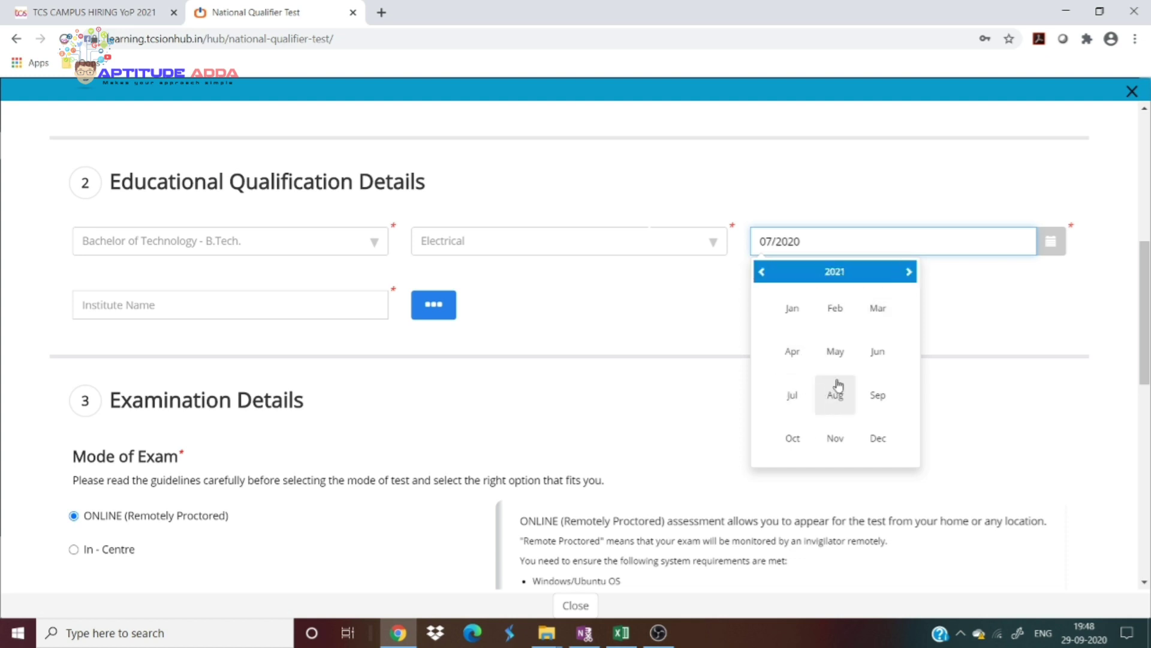
left_click(880, 359)
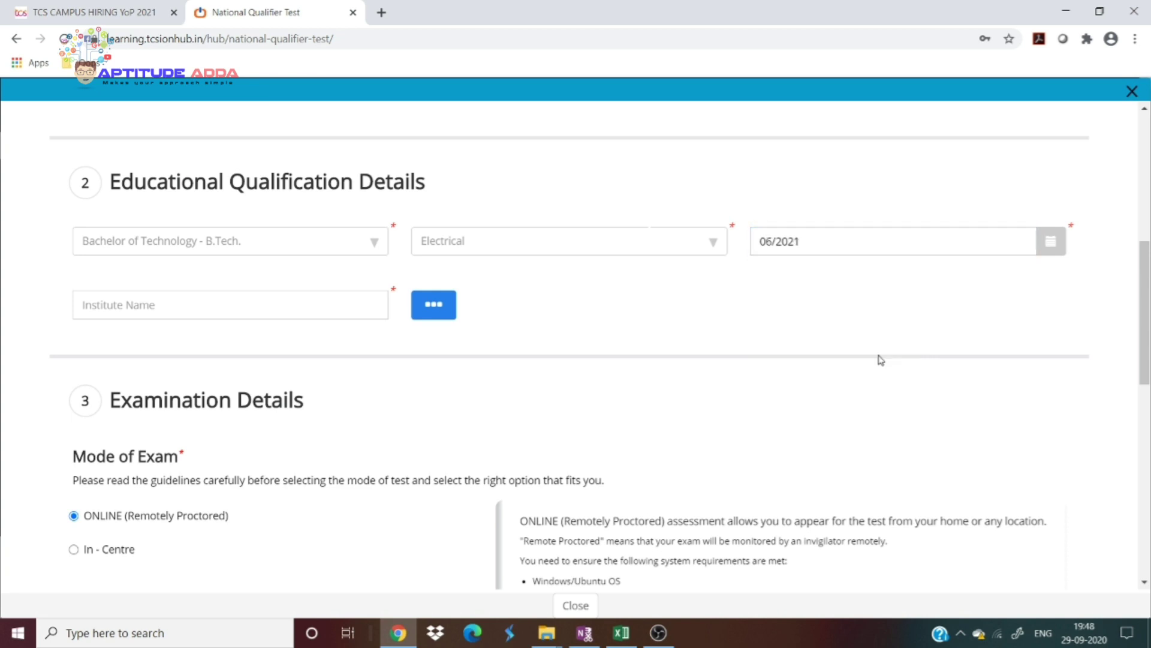
left_click(279, 303)
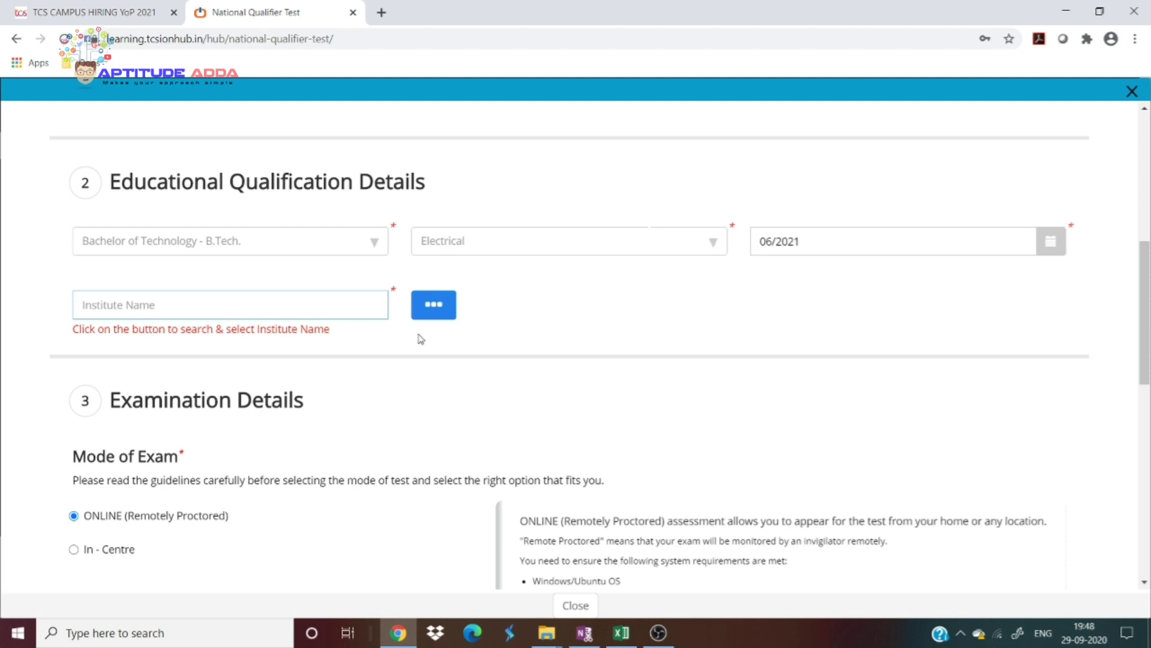
Search institutes for 'sri indu', then retry the search as 'sriindu'
left_click(448, 315)
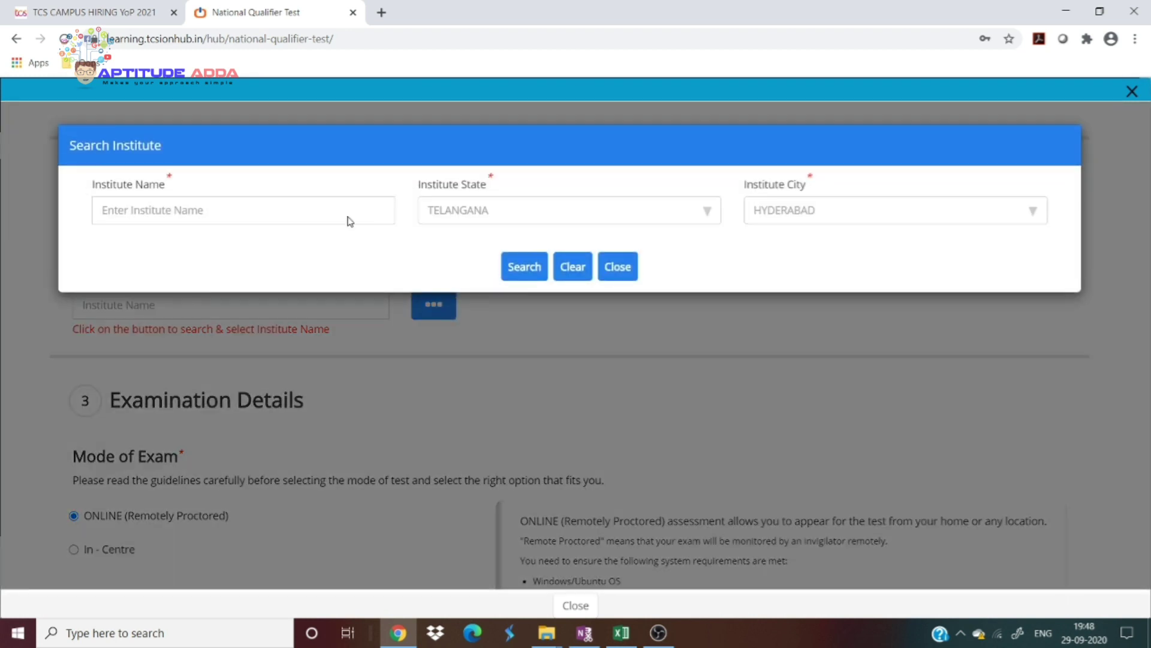
left_click(320, 209)
type("s")
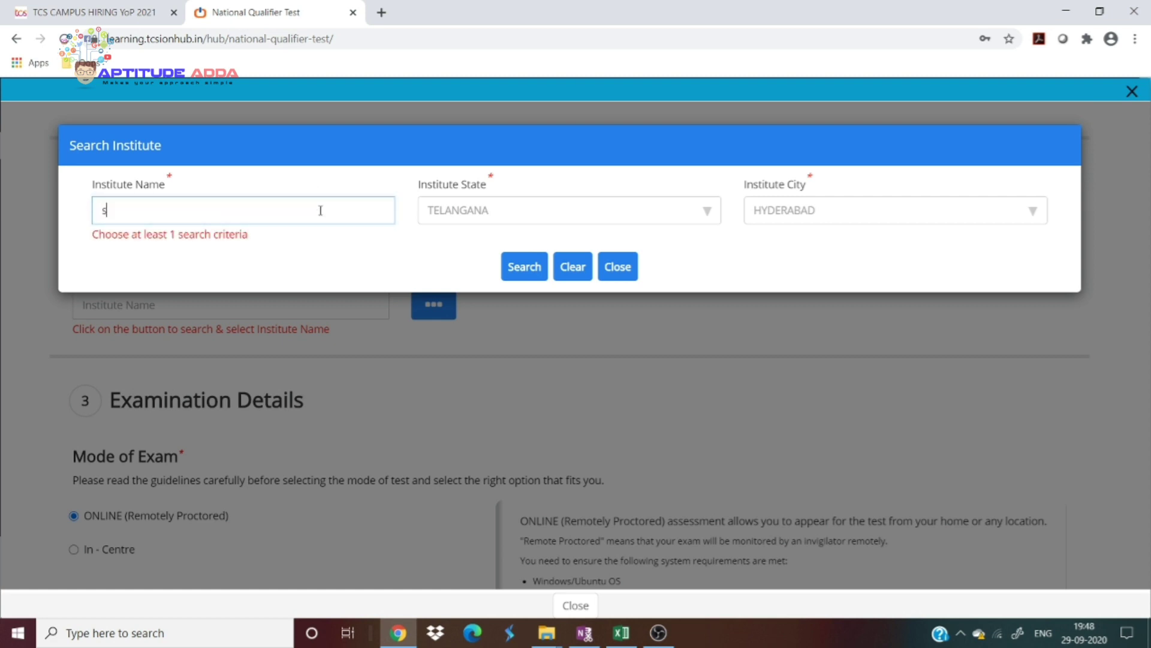
type("ri indu")
left_click(536, 272)
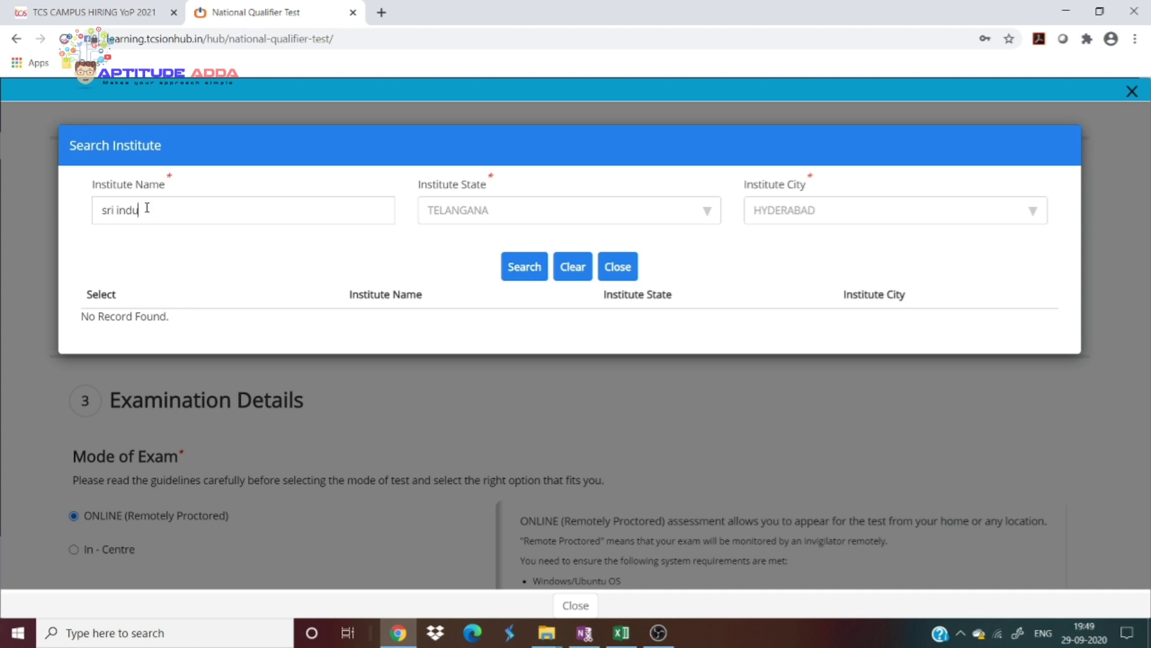
left_click_drag(143, 210, 91, 211)
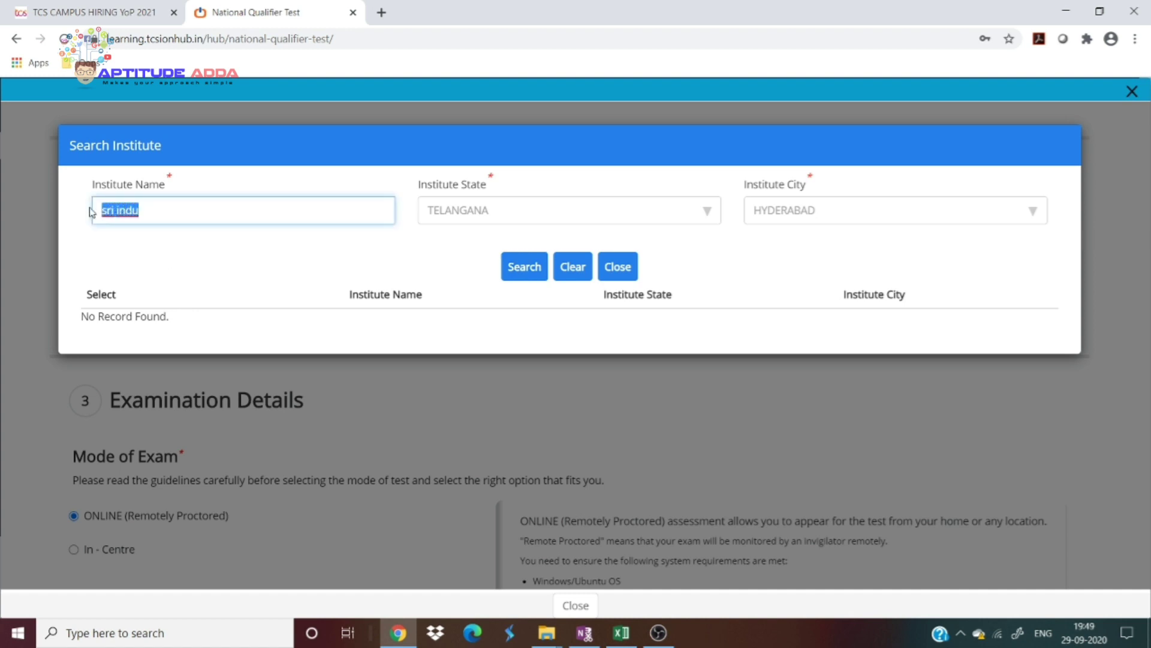
type("sriindu")
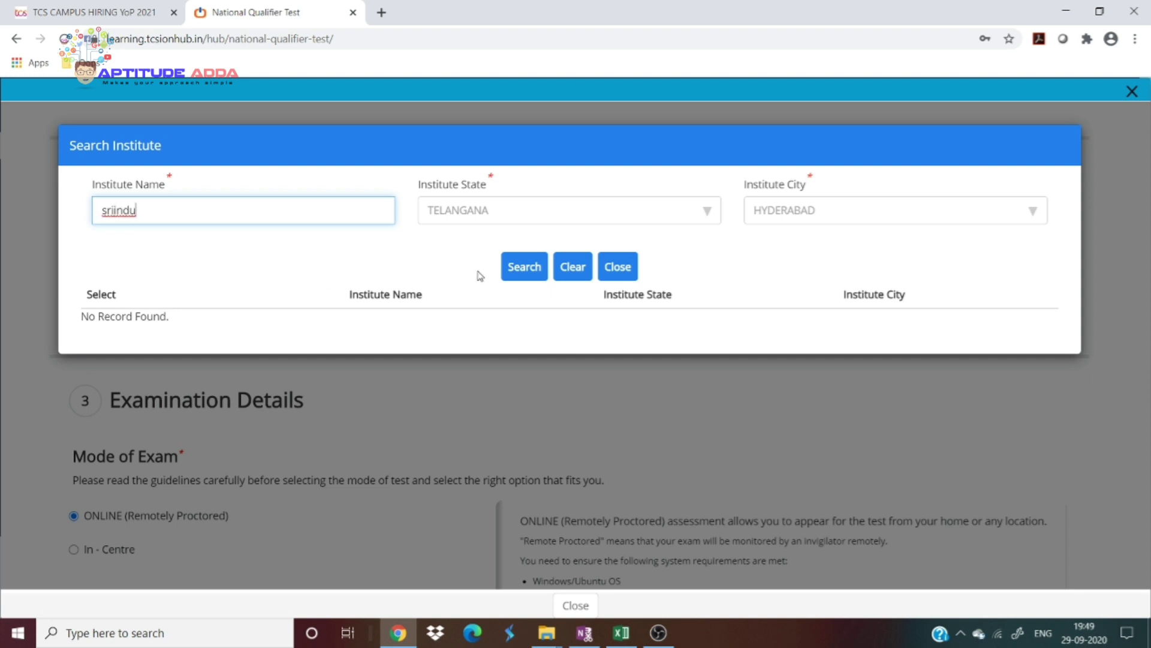
left_click(512, 276)
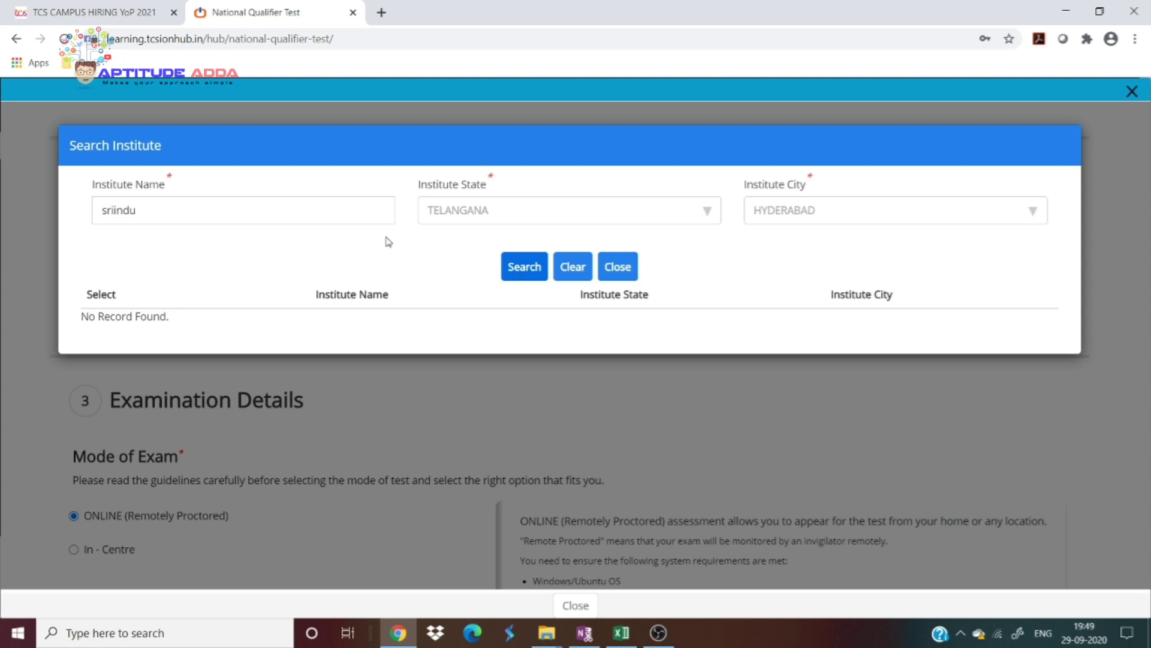
Broaden the institute search to 'sri' and scroll through all seven results
left_click(284, 210)
key("BackSpace")
key("BackSpace")
key("BackSpace")
key("BackSpace")
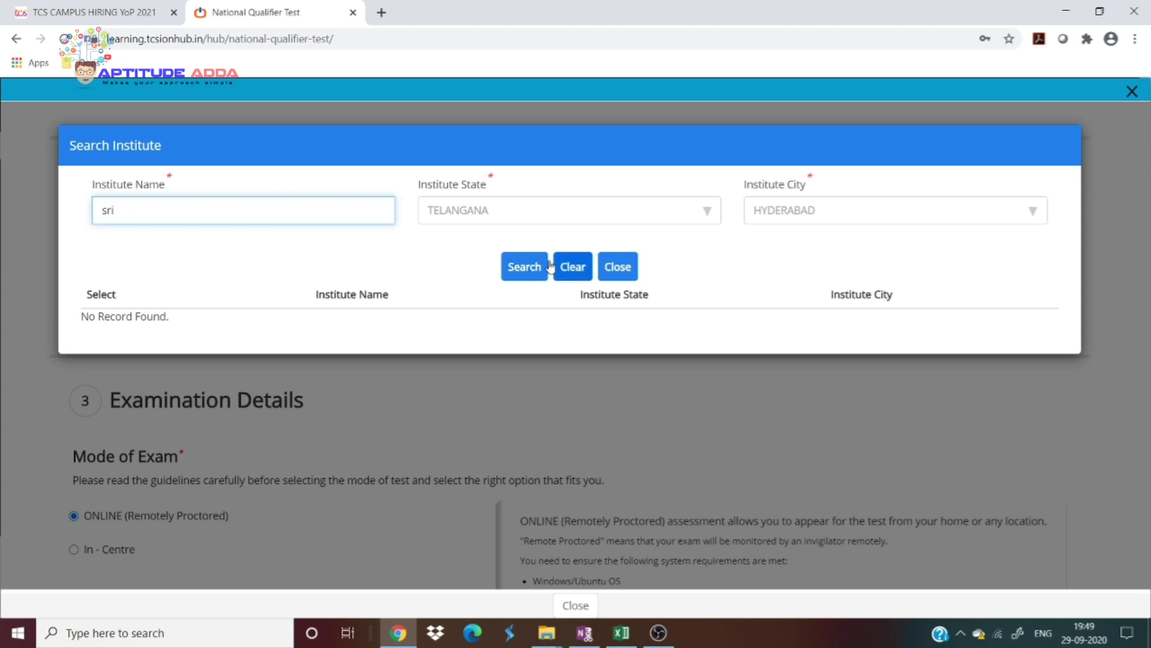
left_click(522, 267)
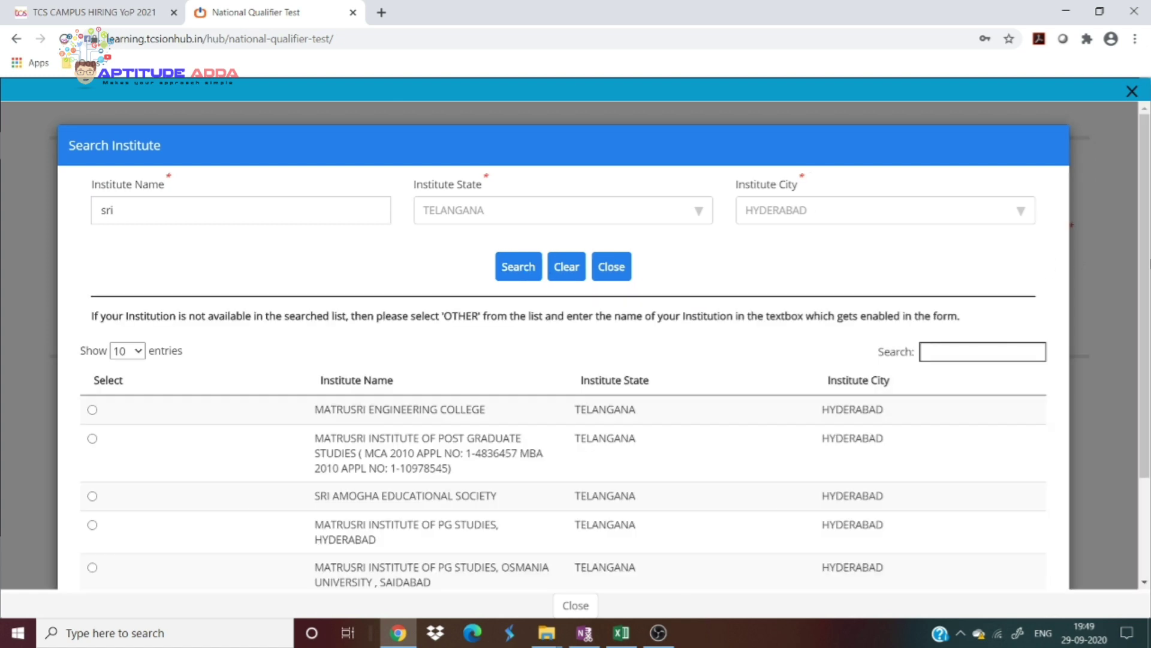
scroll(1145, 240, "down", 2)
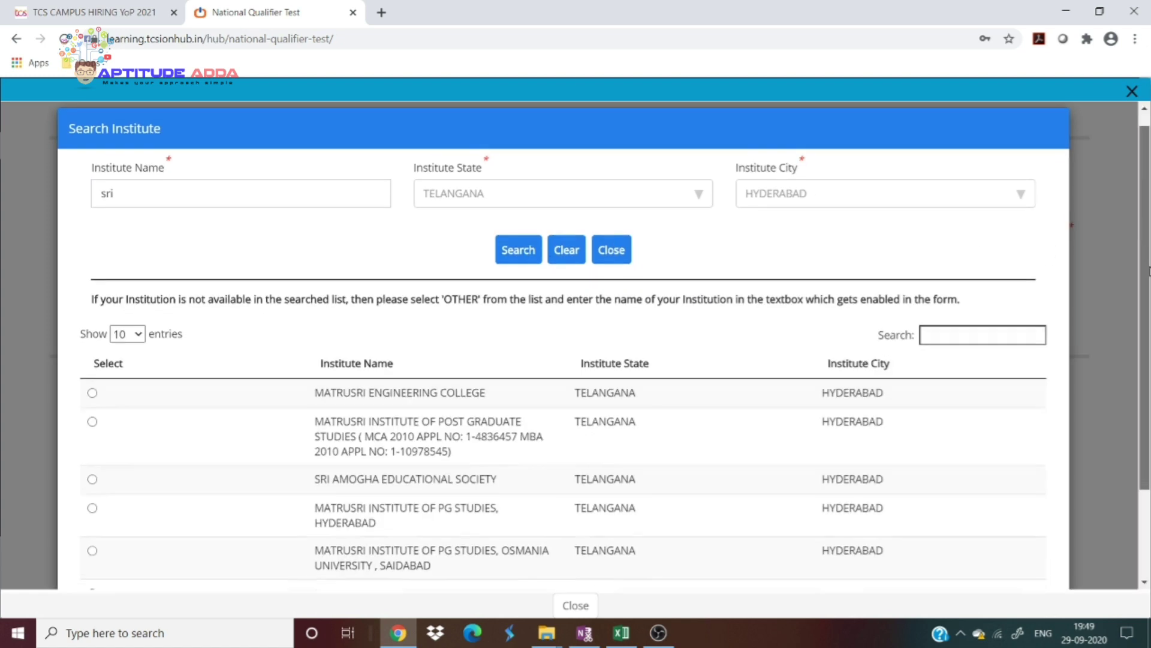
scroll(600, 345, "down", 1)
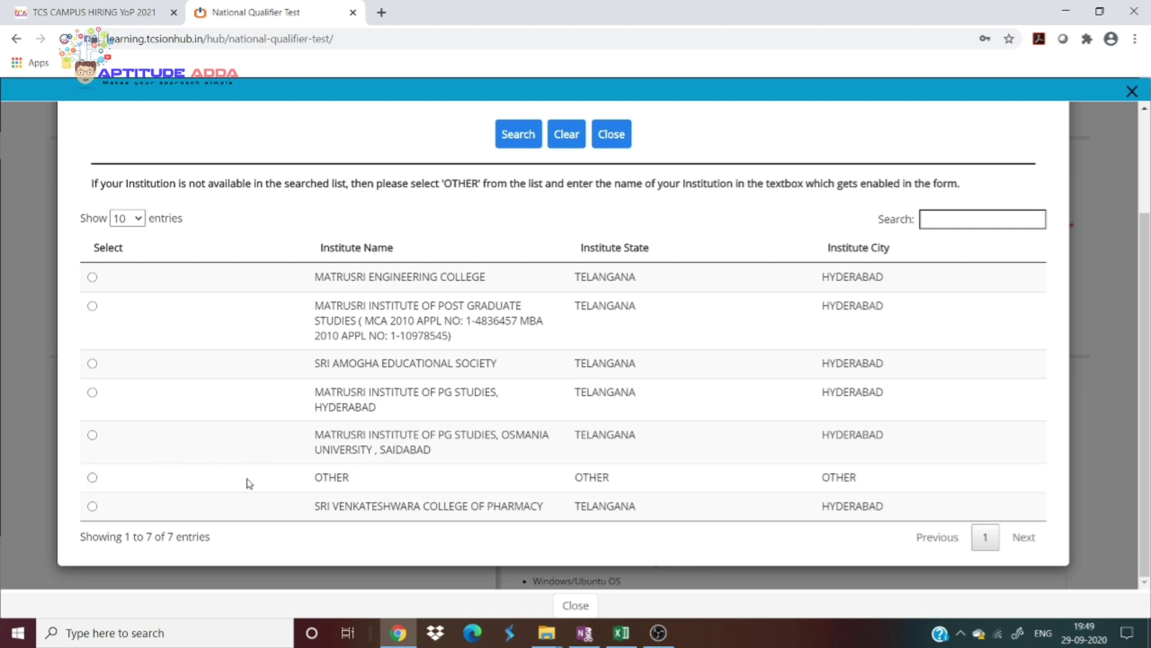
Select OTHER and enter APTITUDE ADDA COLLEGE as the other institute name
left_click(93, 477)
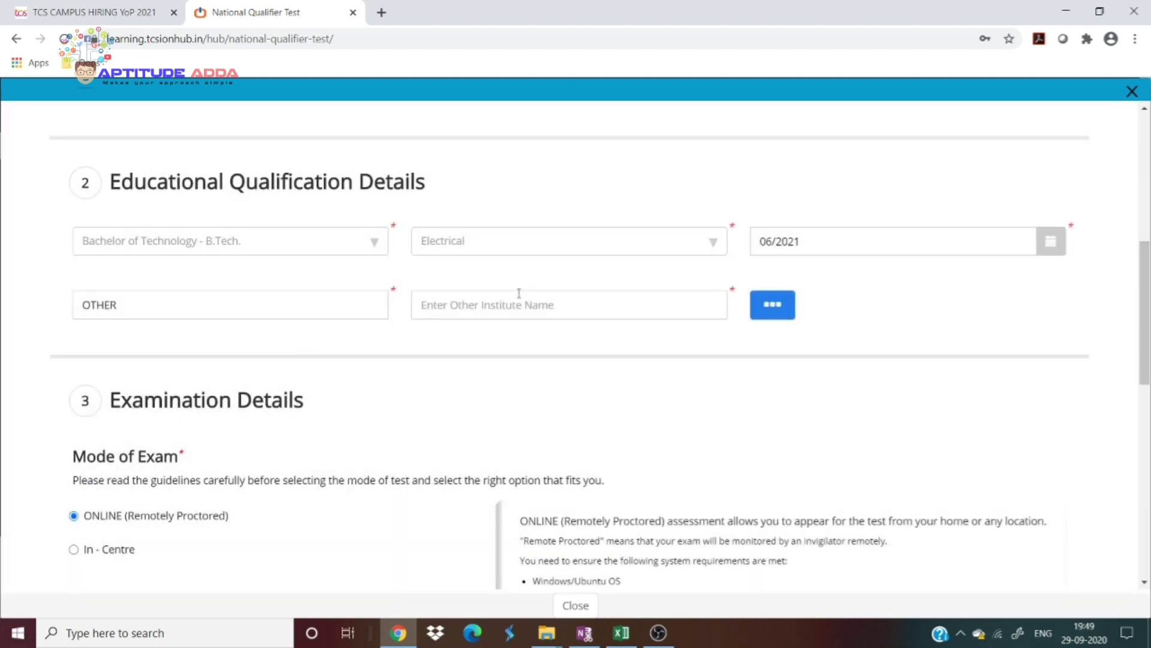
left_click(501, 304)
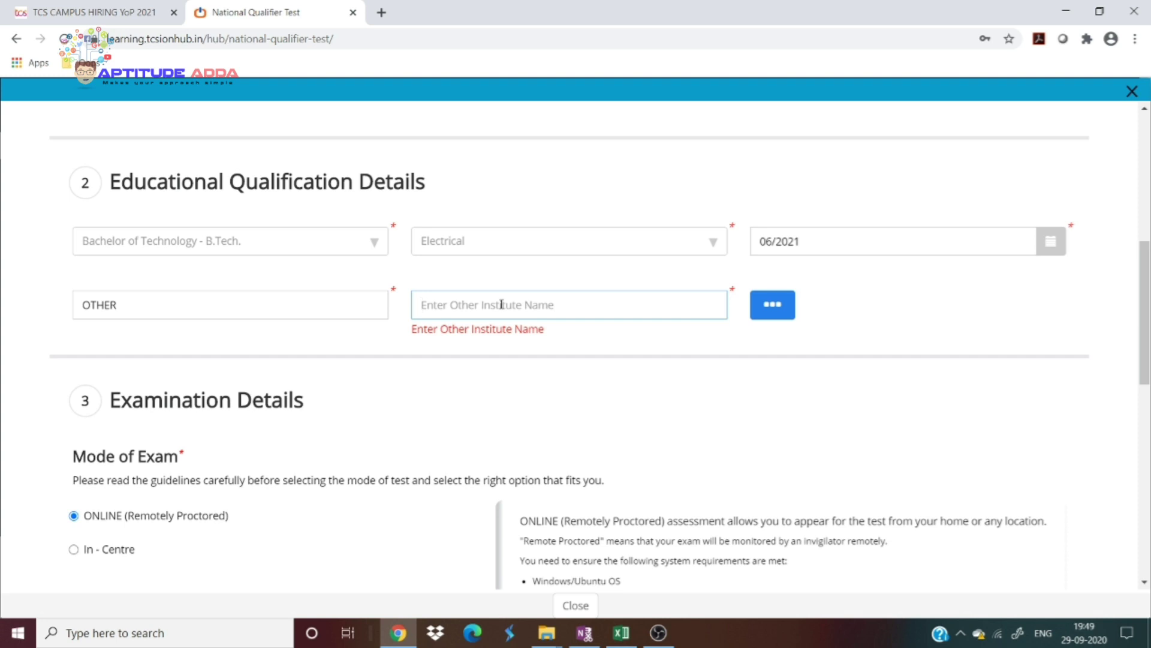
type("Sri")
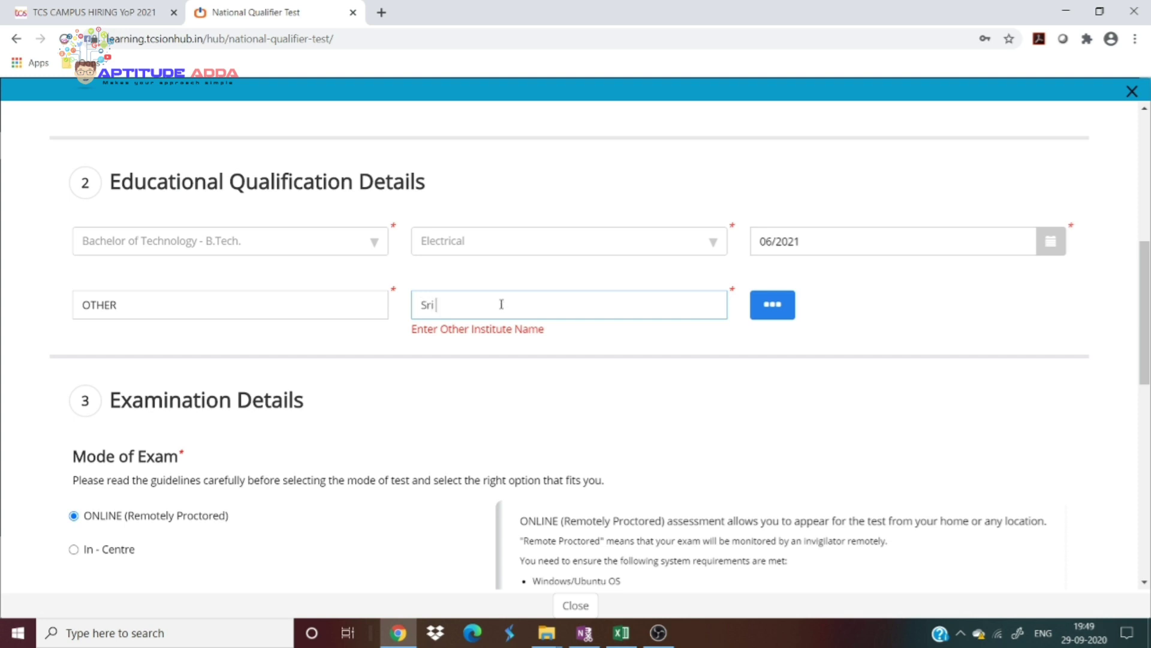
type(" Indu Institute of technology")
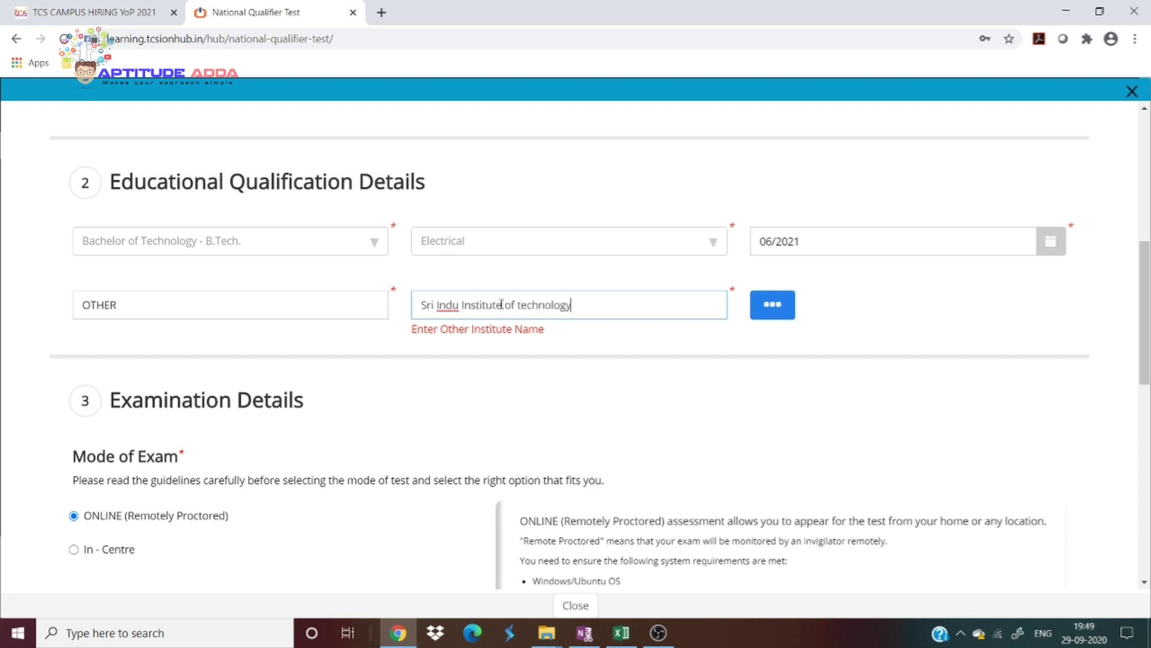
key("BackSpace")
key("BackSpace")
key("BackSpace")
key("BackSpace")
key("BackSpace")
key("BackSpace")
key("BackSpace")
key("BackSpace")
key("BackSpace")
key("BackSpace")
key("BackSpace")
key("BackSpace")
key("BackSpace")
key("BackSpace")
key("BackSpace")
key("BackSpace")
key("BackSpace")
key("BackSpace")
key("BackSpace")
key("BackSpace")
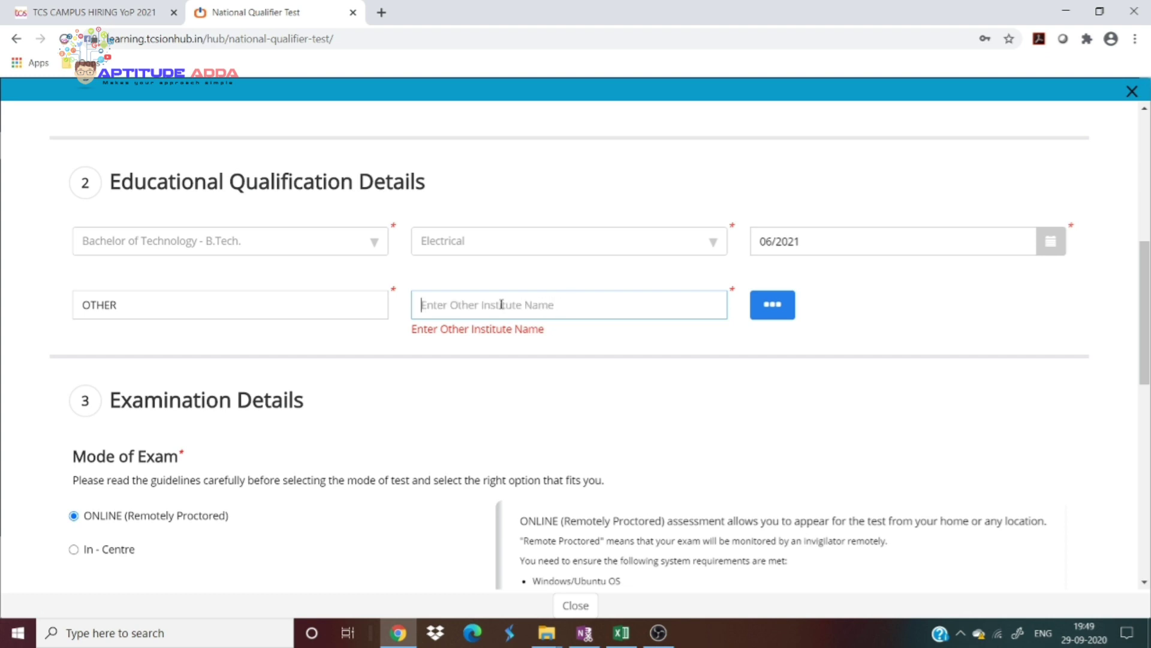
type("ABC COLLEG")
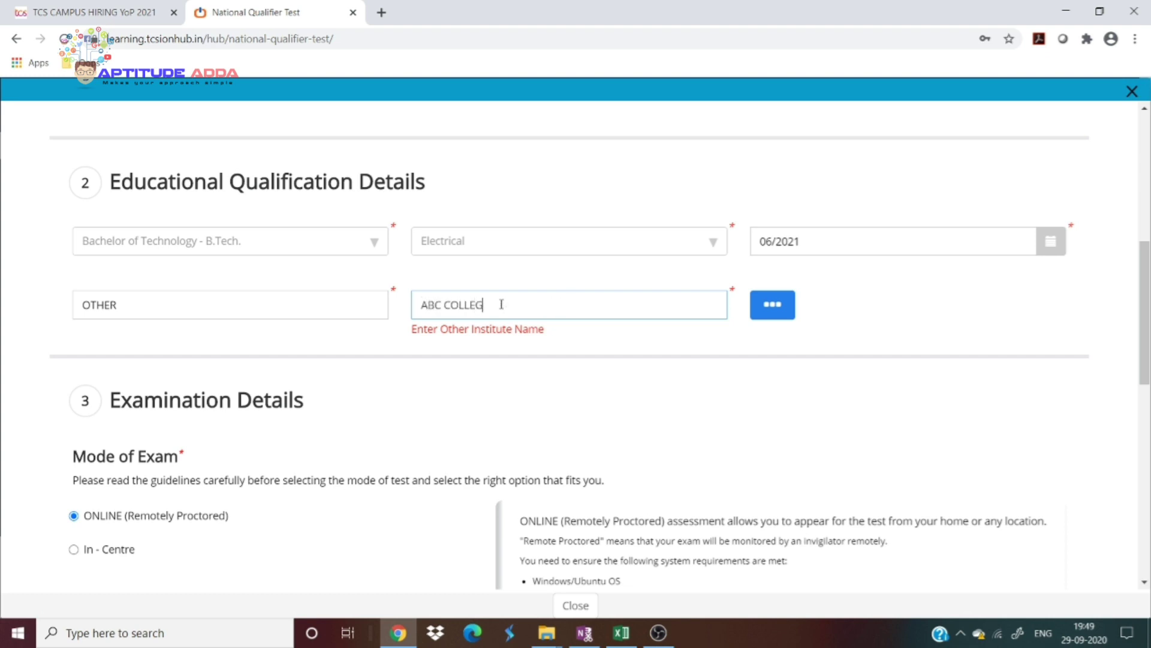
key("BackSpace")
key("BackSpace")
key("BackSpace")
key("BackSpace")
key("BackSpace")
key("BackSpace")
key("BackSpace")
key("BackSpace")
key("BackSpace")
key("BackSpace")
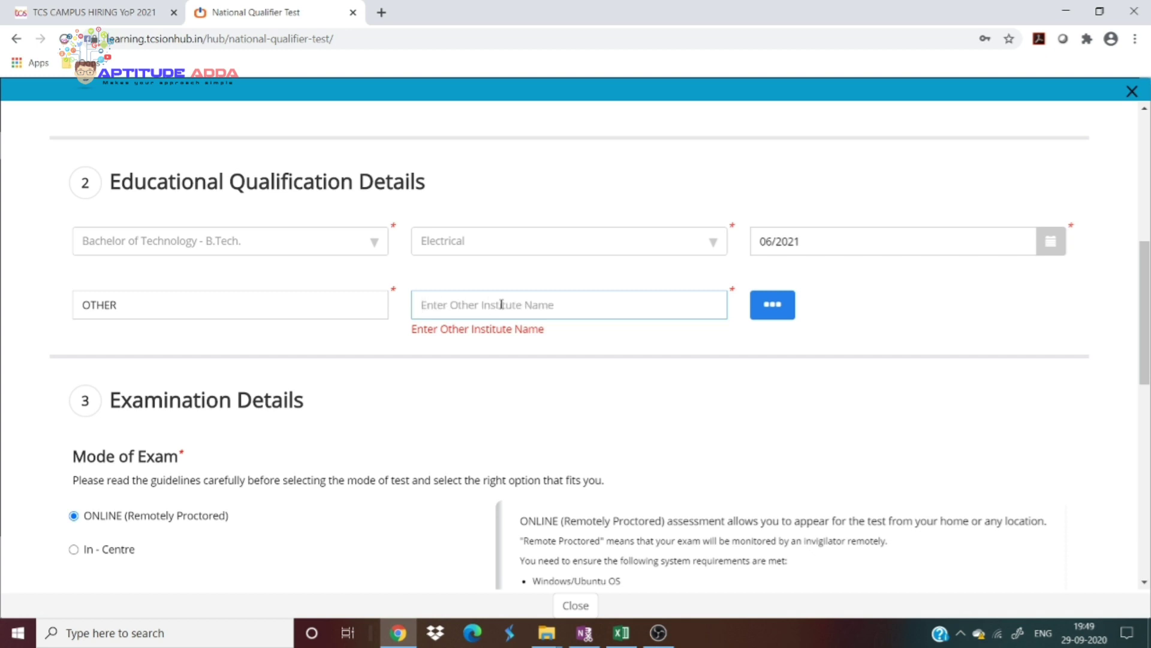
type("APTITUDE AD")
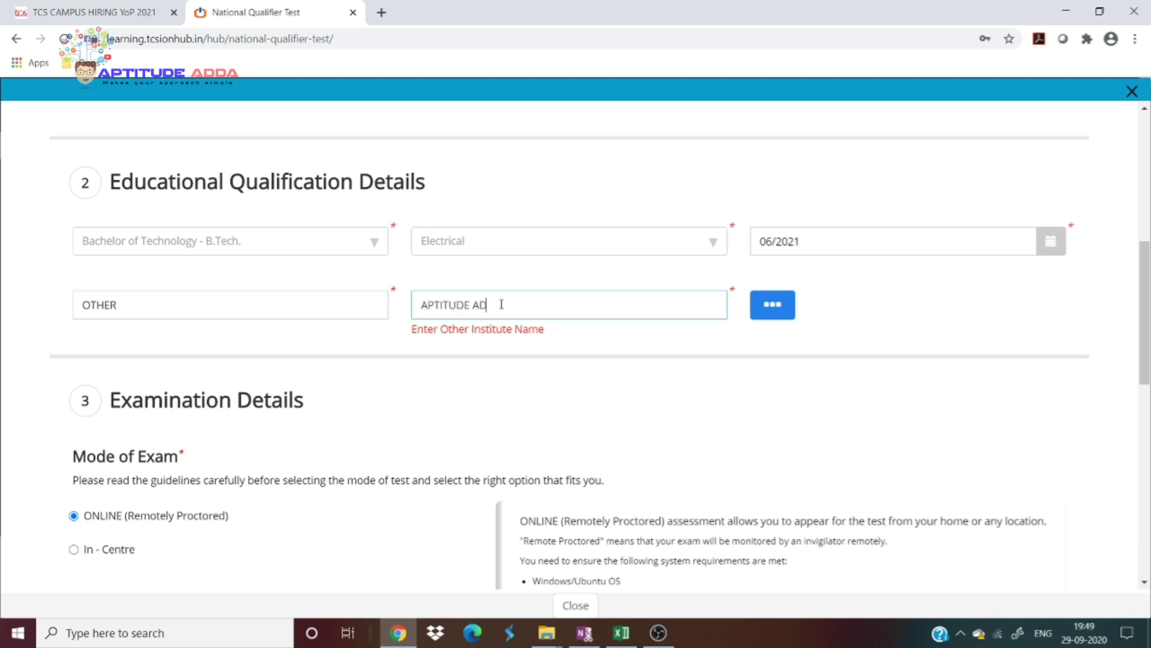
type("DA COLLEGE")
Open the institute search dialog and close it without changes
left_click(774, 304)
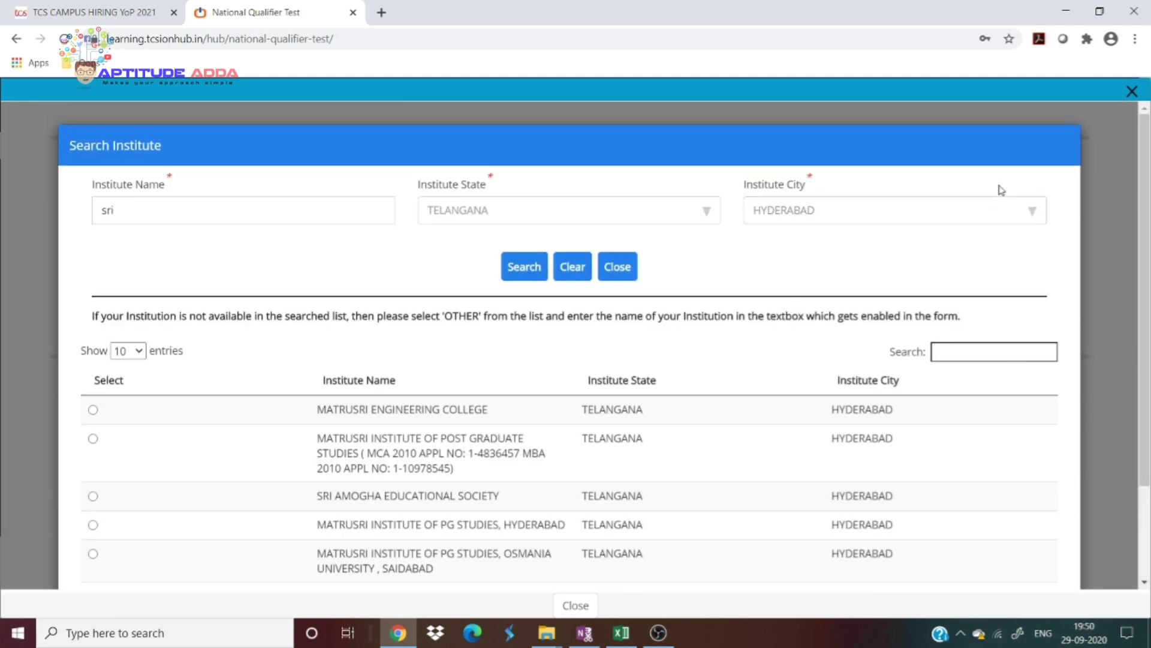
left_click(1120, 121)
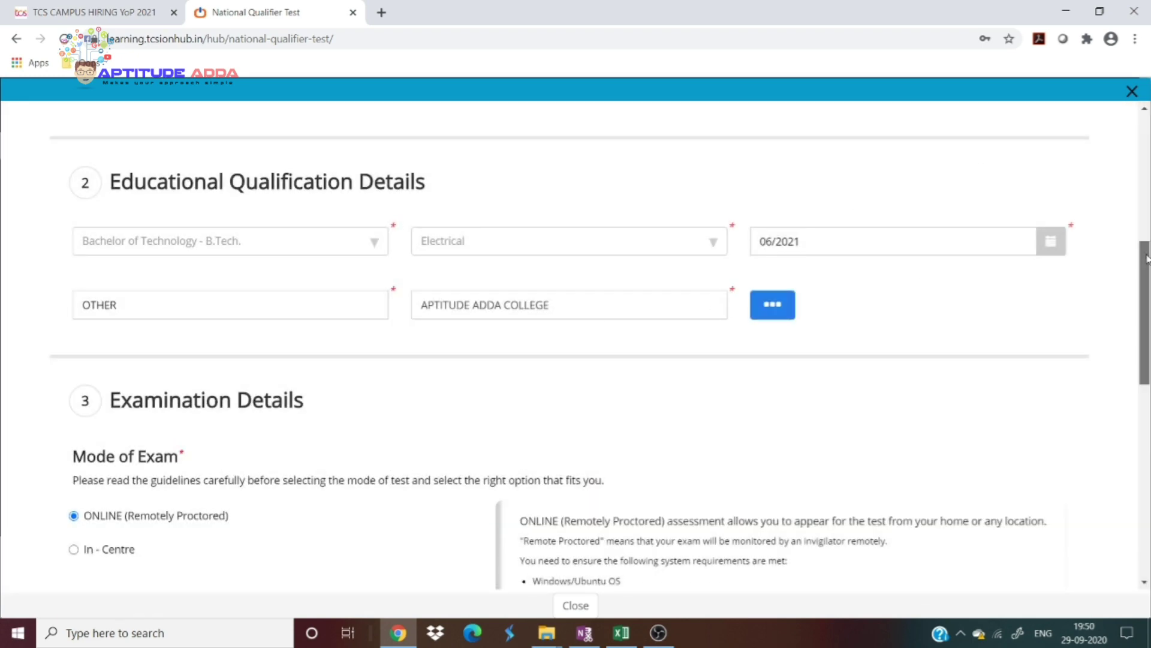
scroll(1144, 311, "down", 3)
Scroll down the form to the Examination Details and Mode of Exam options
scroll(1144, 372, "down", 1)
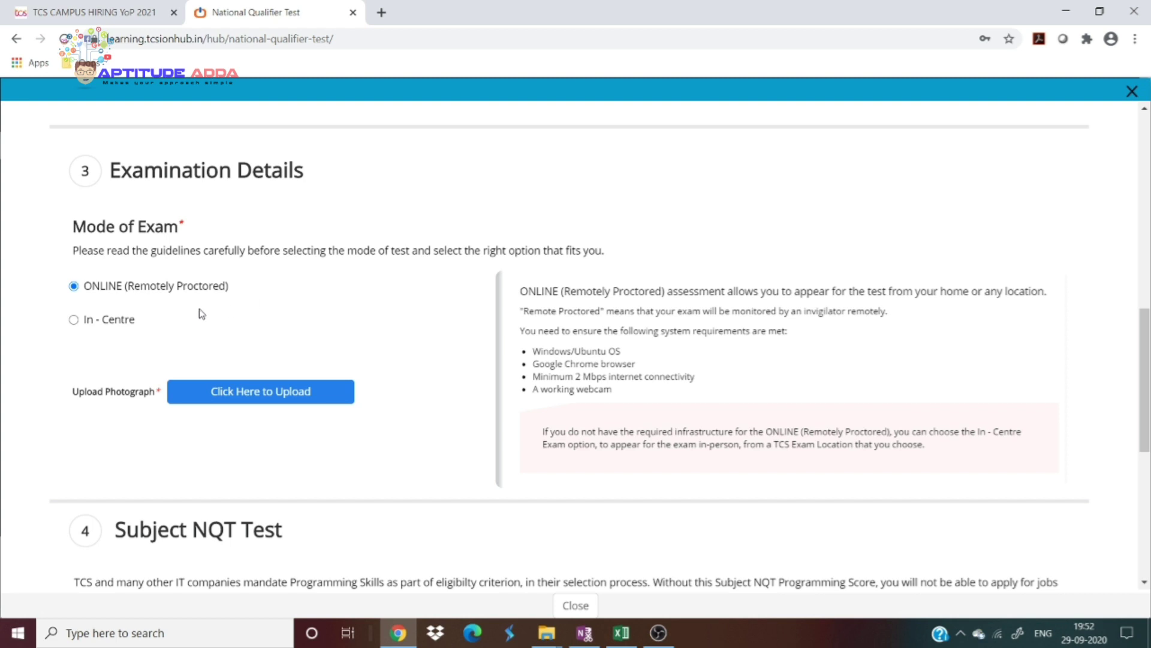
left_click(114, 325)
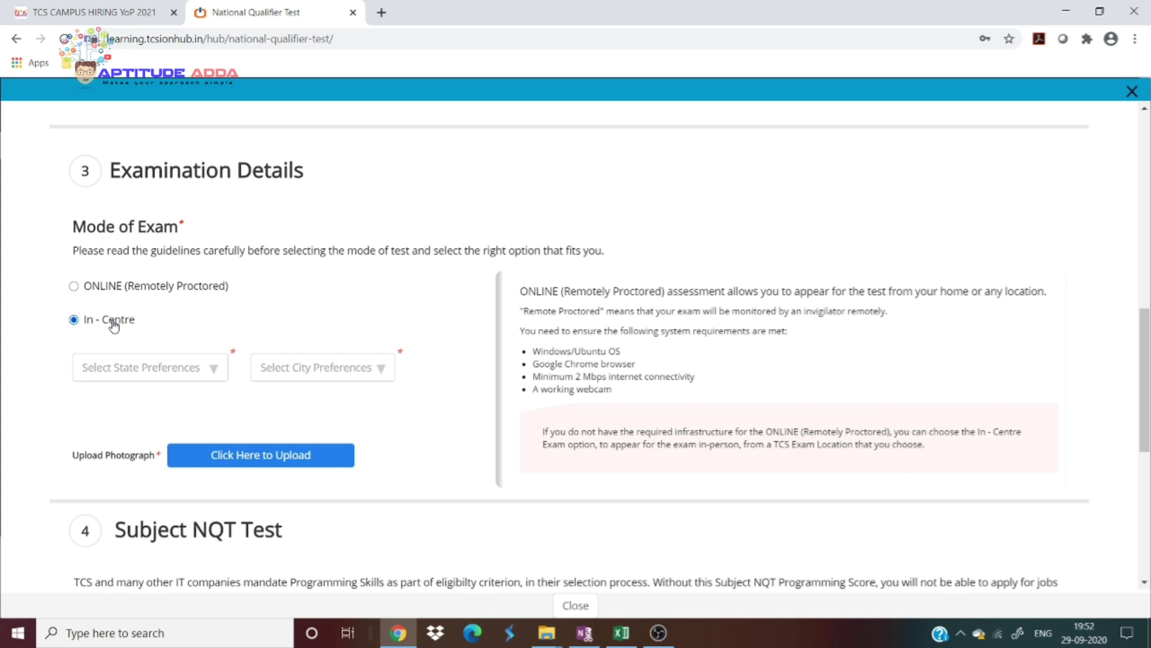
left_click(201, 370)
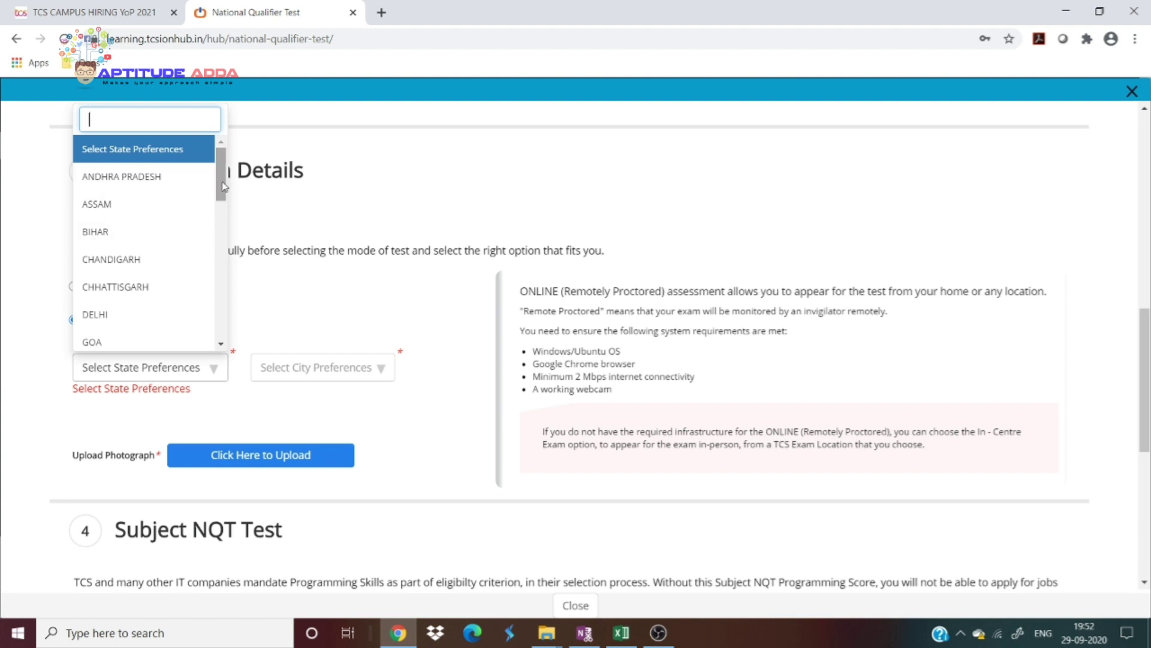
left_click_drag(223, 186, 222, 324)
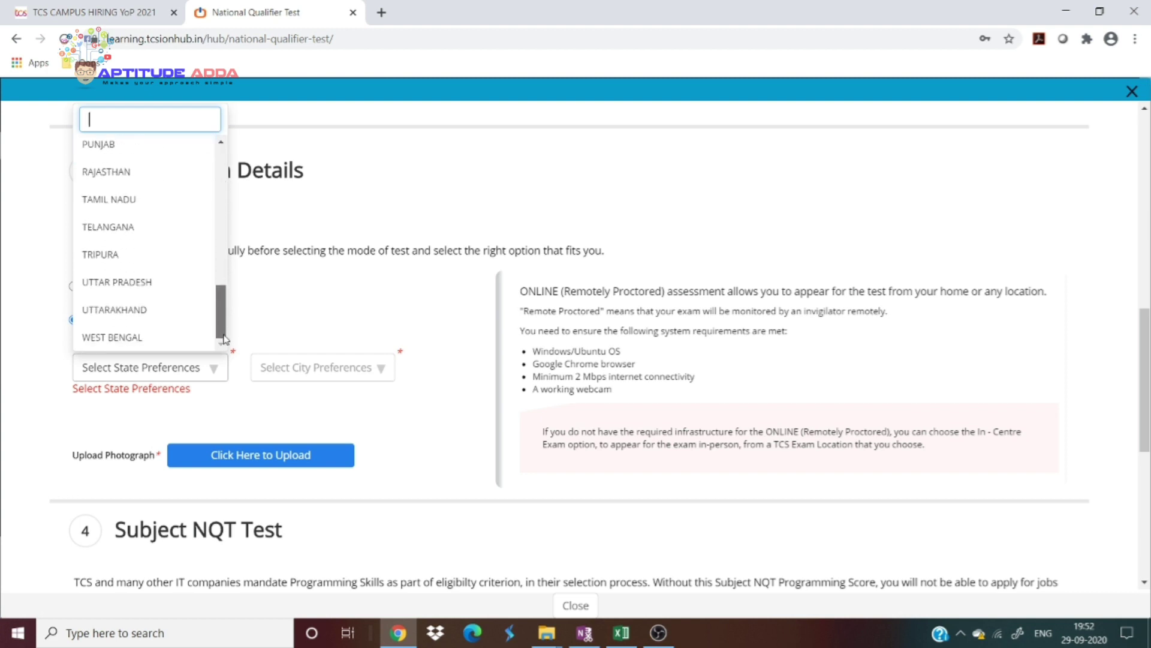
left_click(179, 309)
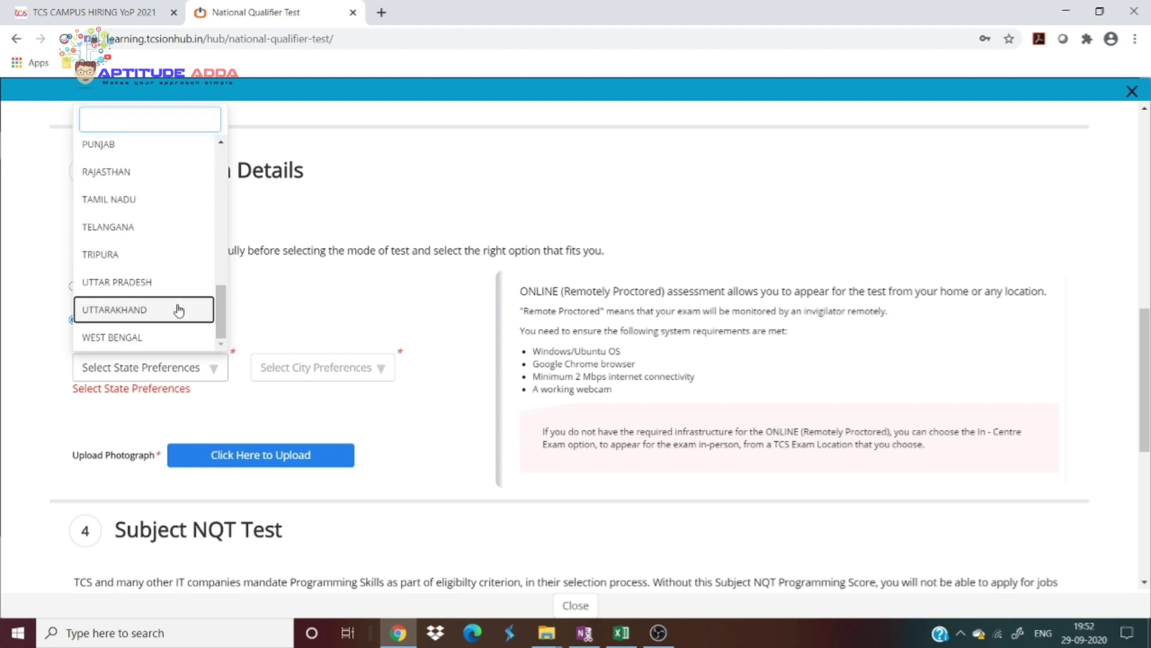
left_click(365, 371)
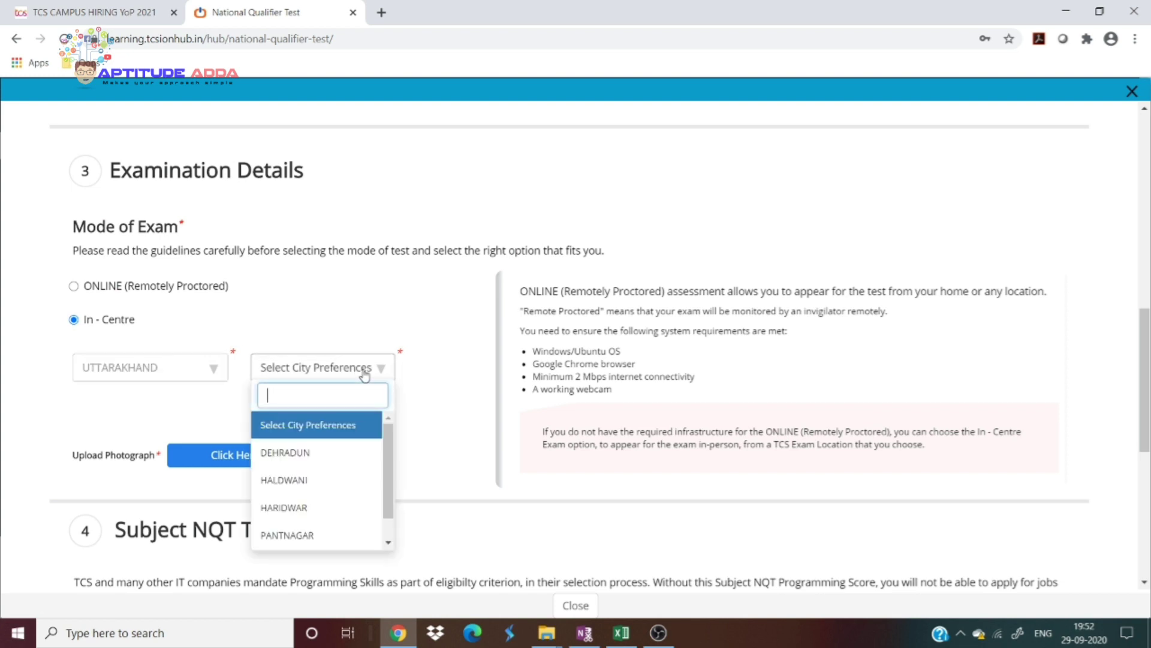
left_click(334, 507)
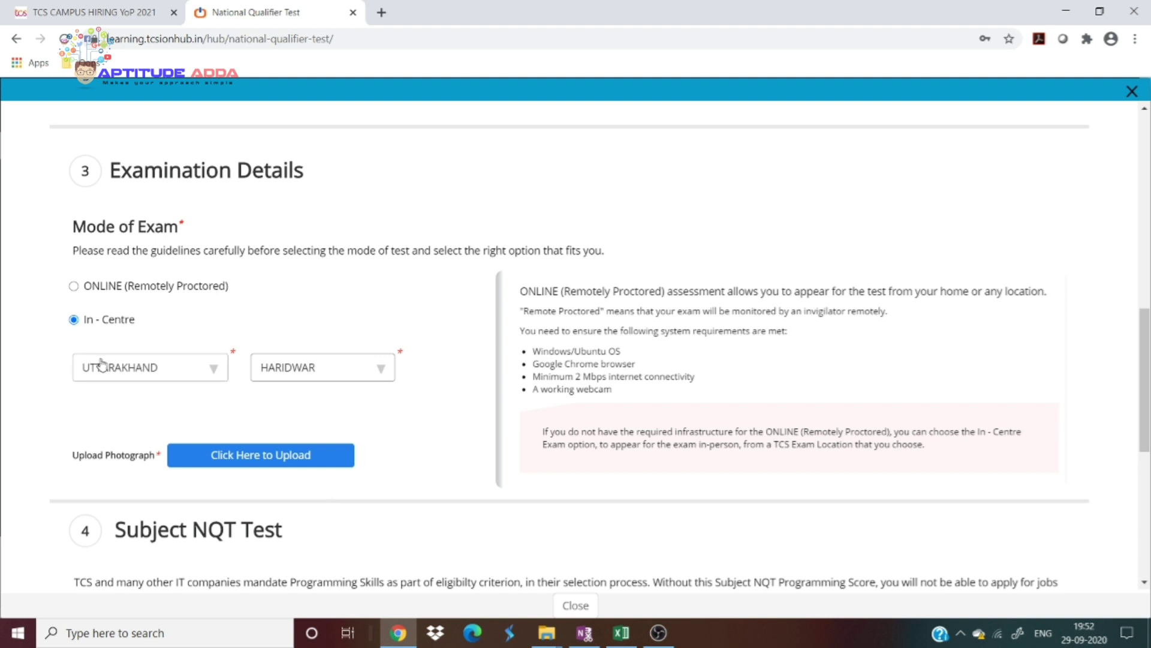
left_click(74, 287)
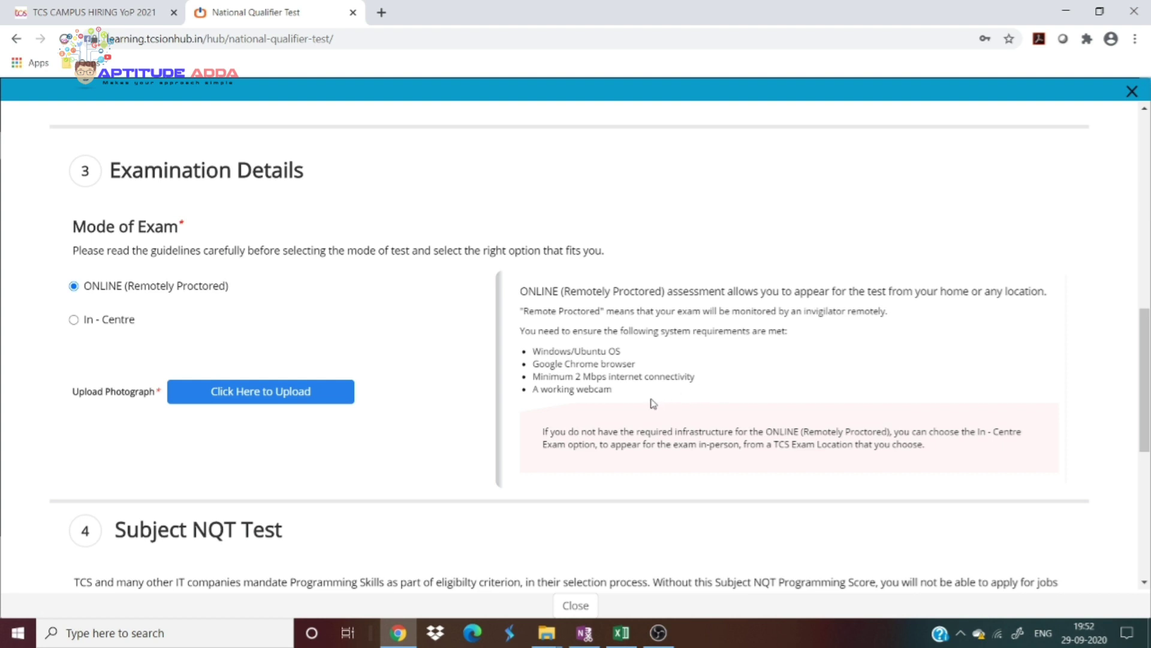
Read the ONLINE requirements (Windows/Ubuntu OS, browser, 2 Mbps internet), then scroll to Subject NQT Test
left_click_drag(517, 292, 961, 312)
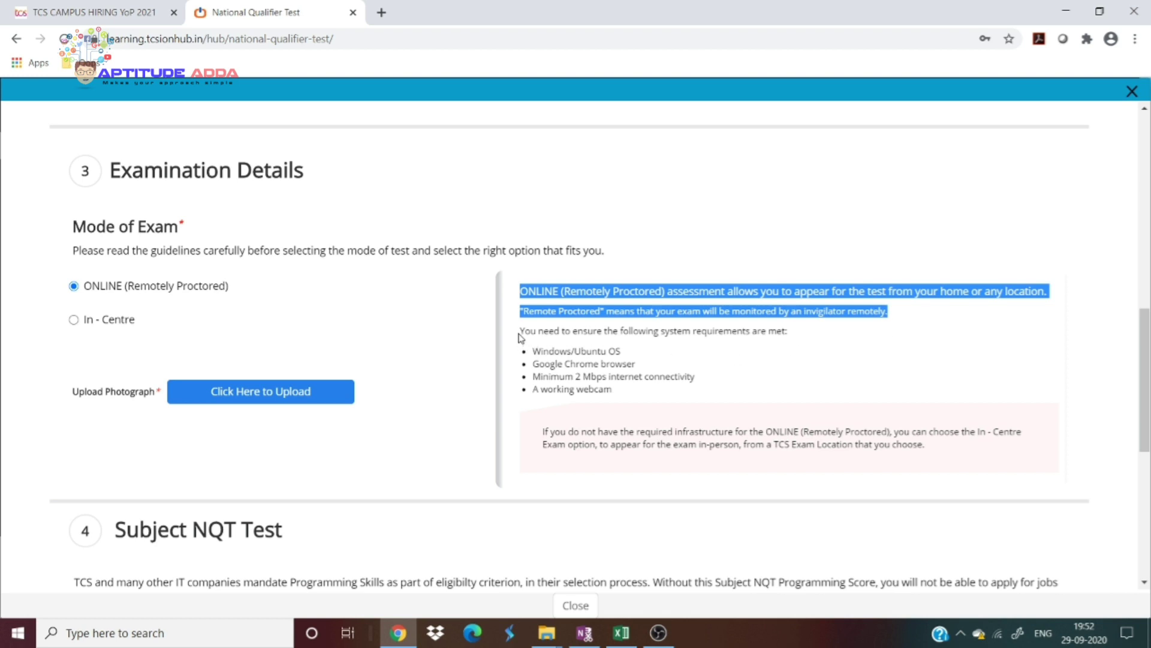
left_click_drag(520, 336, 530, 362)
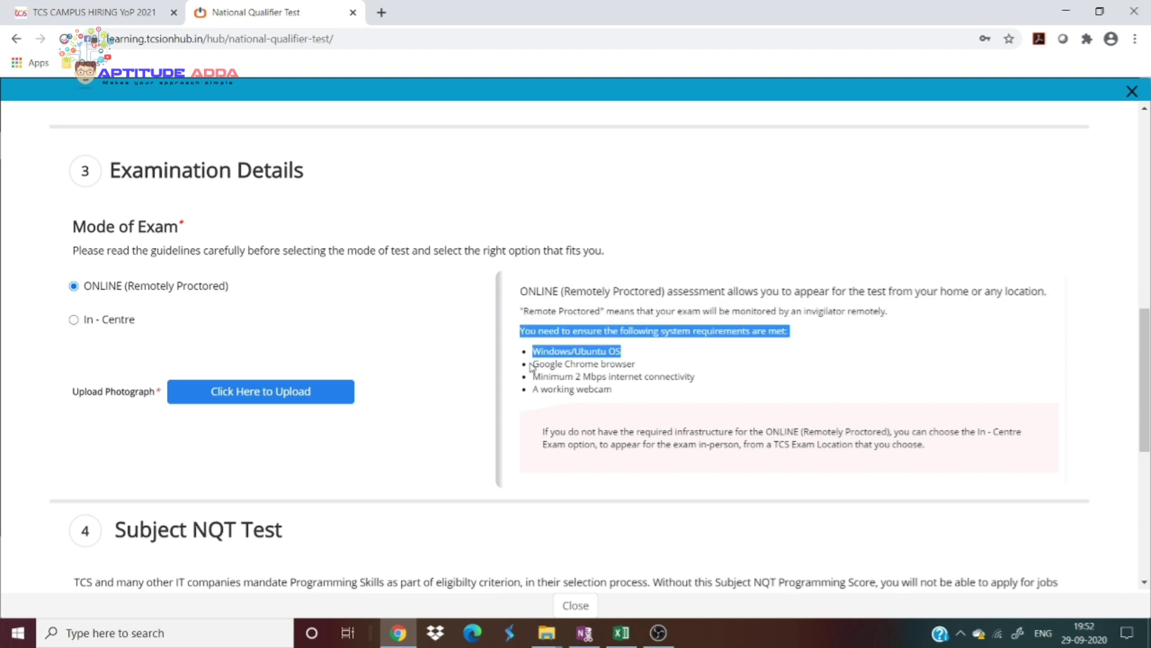
left_click(713, 366)
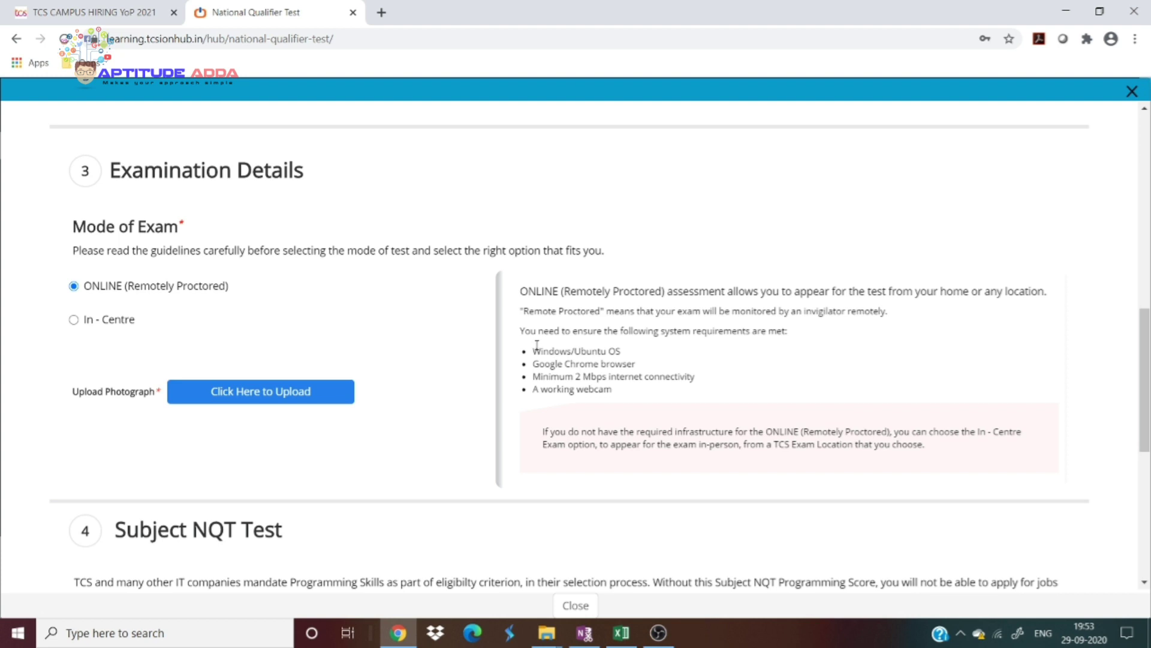
left_click_drag(533, 351, 632, 355)
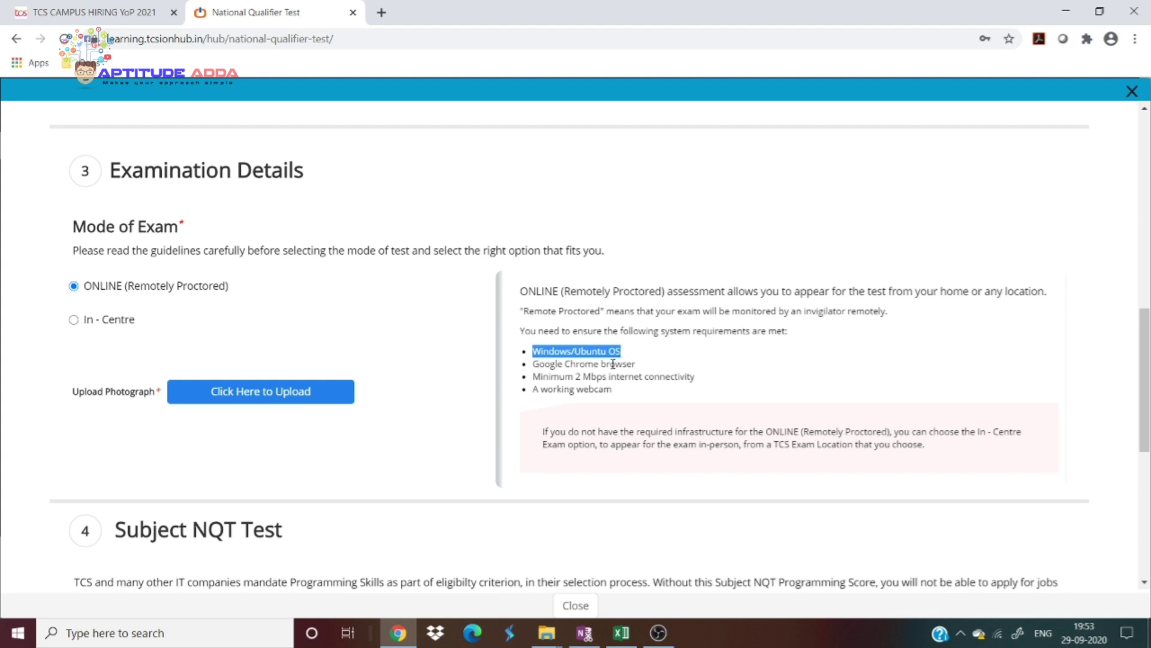
double_click(613, 364)
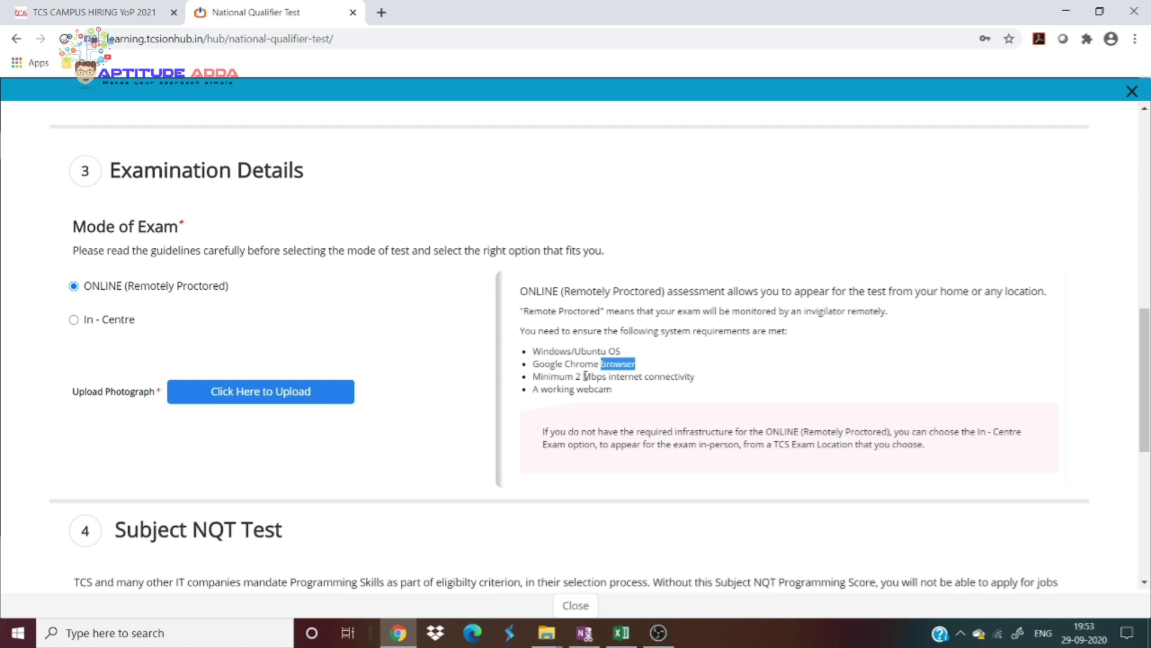
left_click_drag(576, 376, 630, 377)
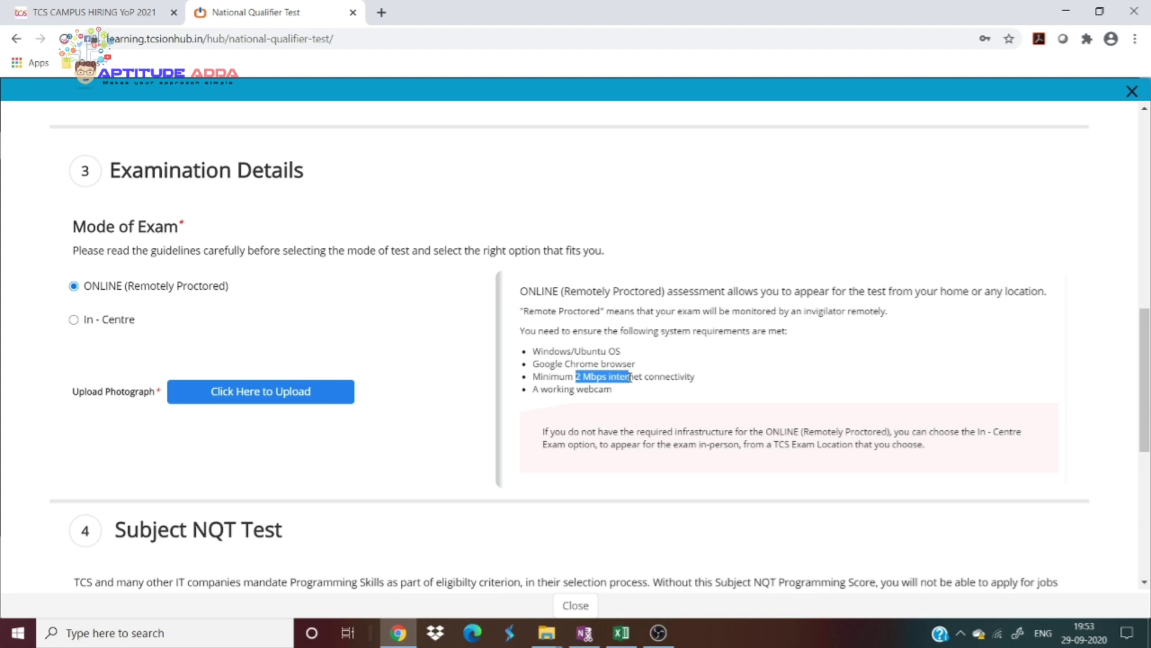
left_click(622, 393)
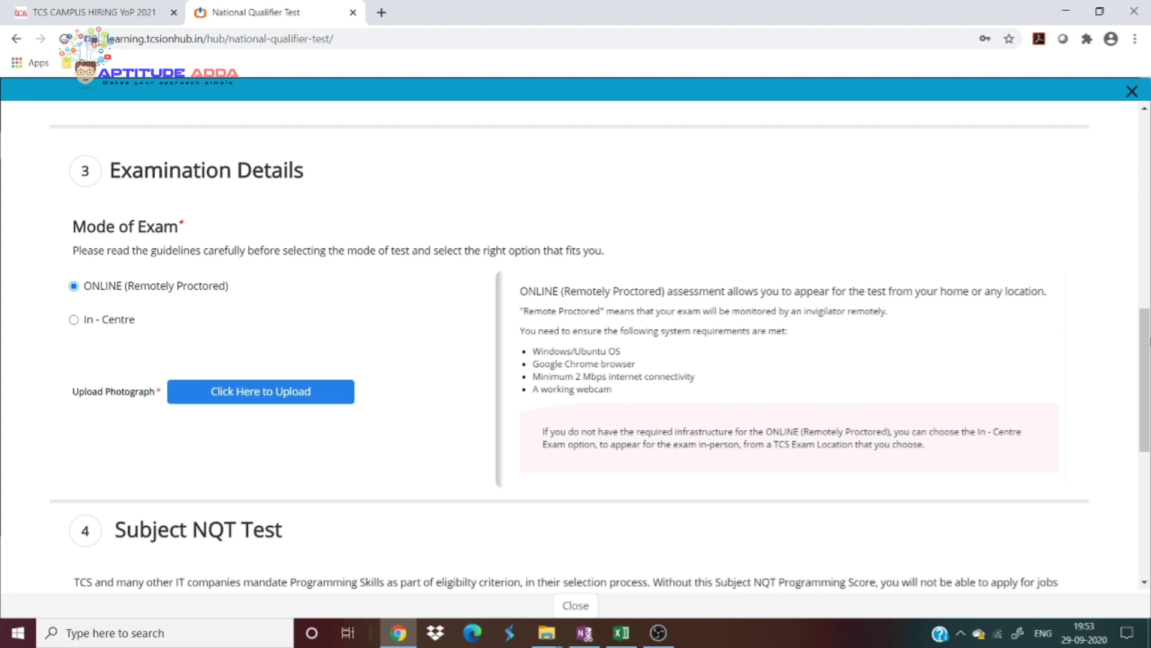
left_click_drag(1148, 384, 1135, 358)
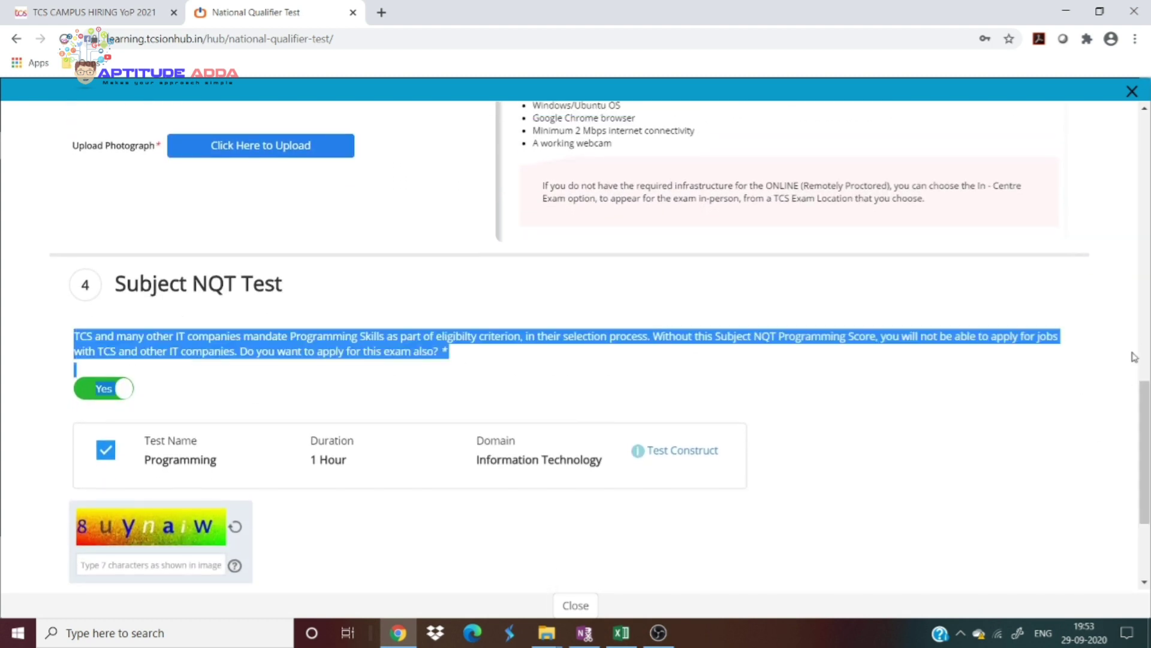
Read the Subject NQT Test question and switch its answer to No
scroll(1139, 360, "up", 3)
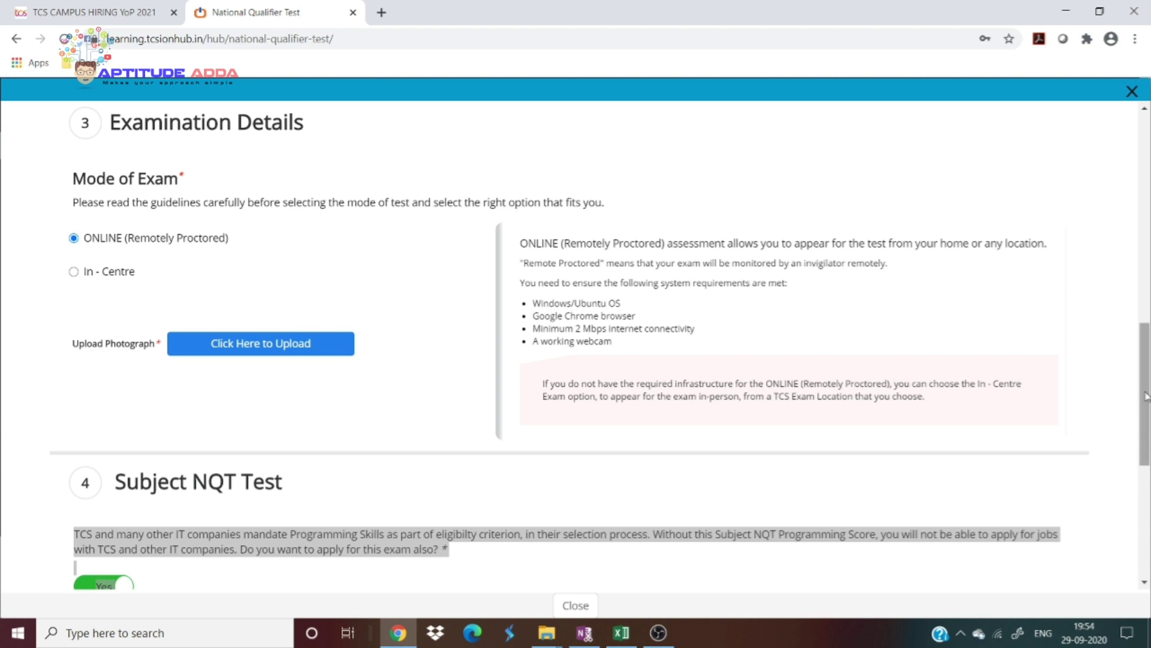
scroll(1146, 396, "down", 3)
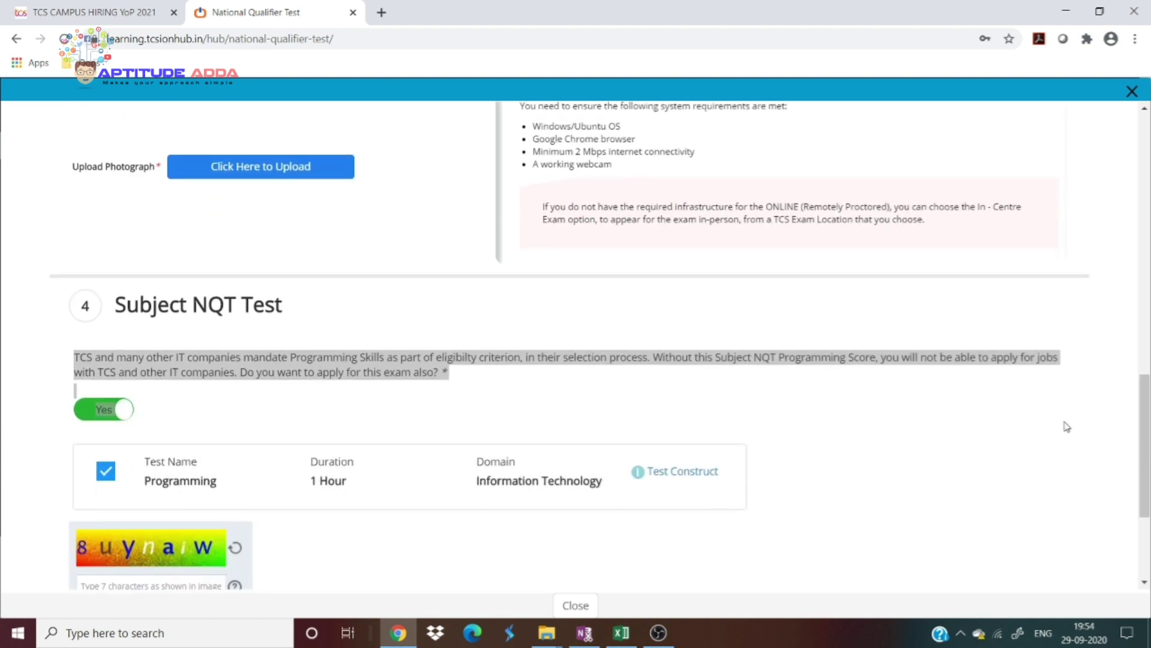
left_click(1066, 427)
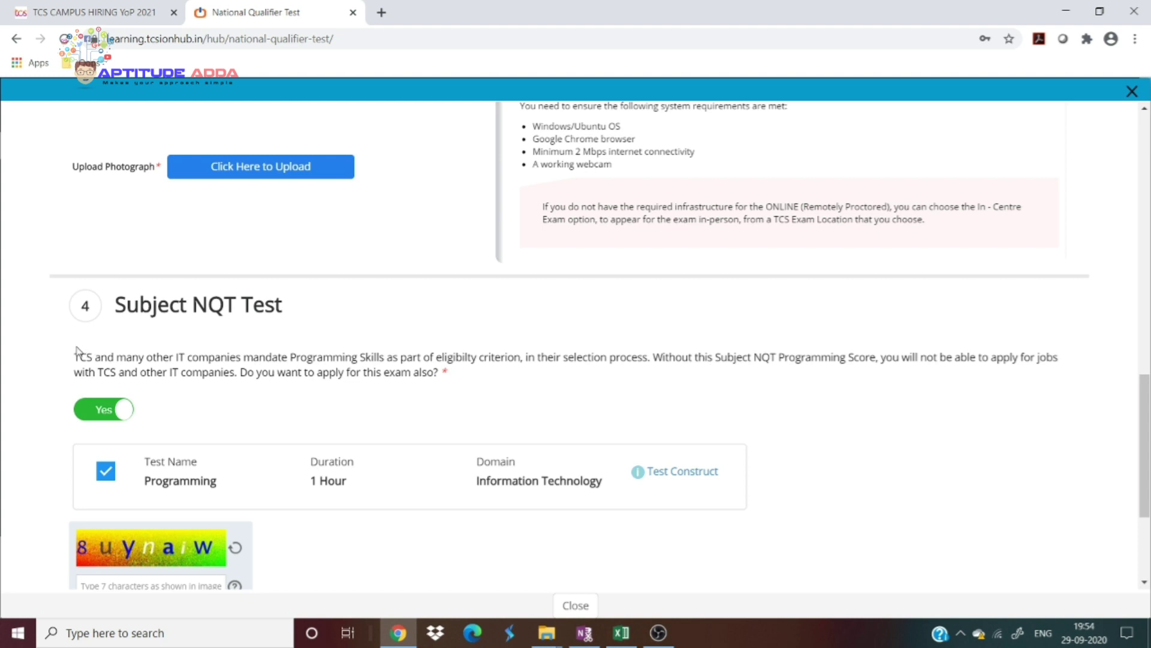
left_click_drag(75, 354, 1041, 379)
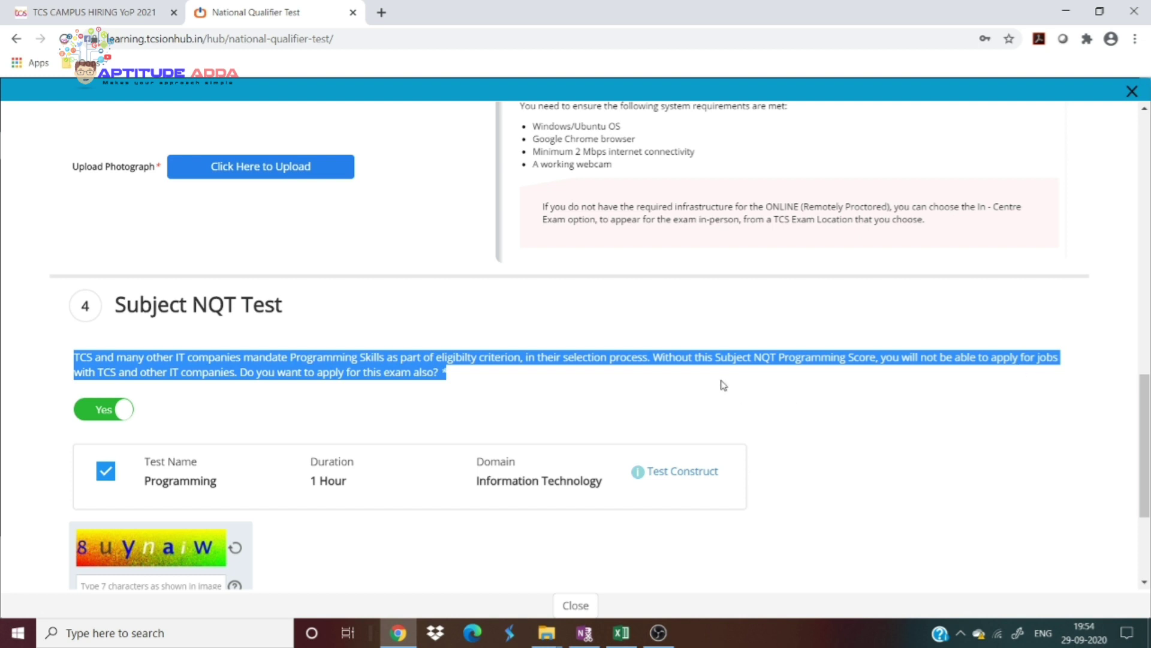
left_click(114, 415)
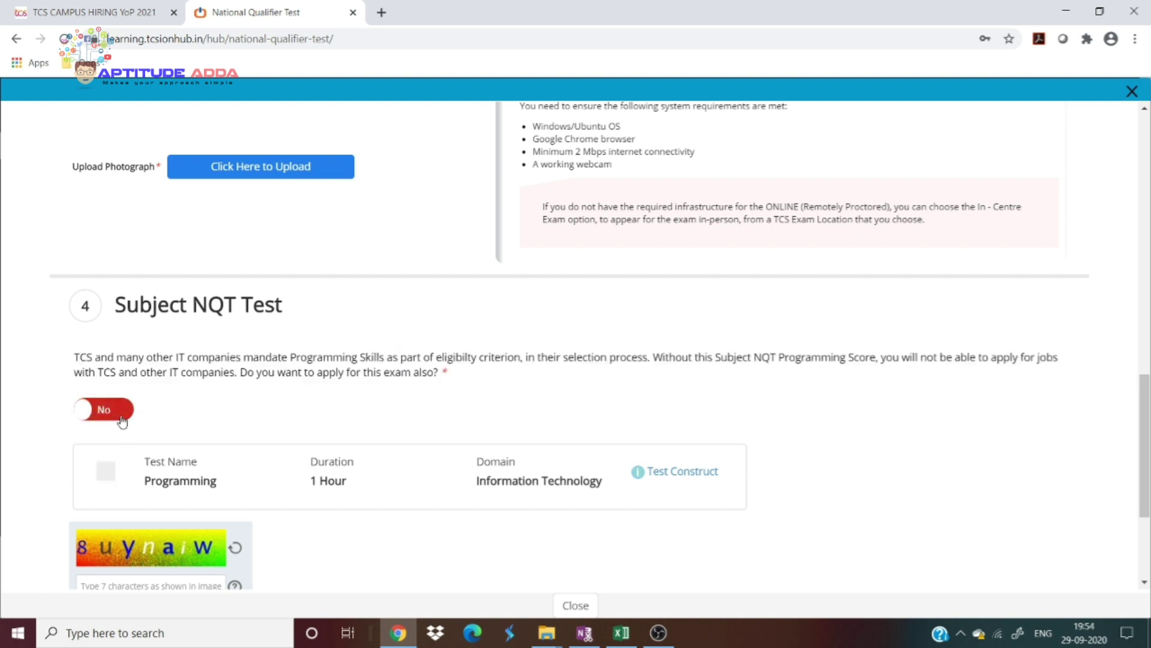
Switch Subject NQT Test back to Yes and check the 1 Hour Programming test duration
left_click(119, 416)
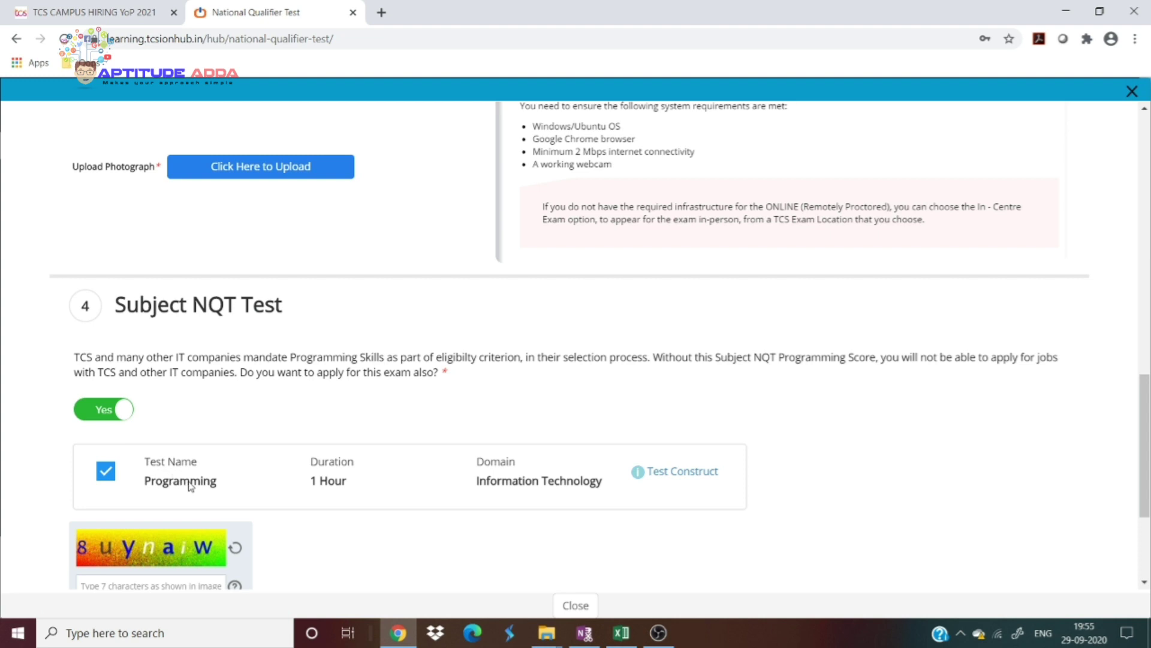
double_click(311, 481)
left_click_drag(368, 484, 372, 484)
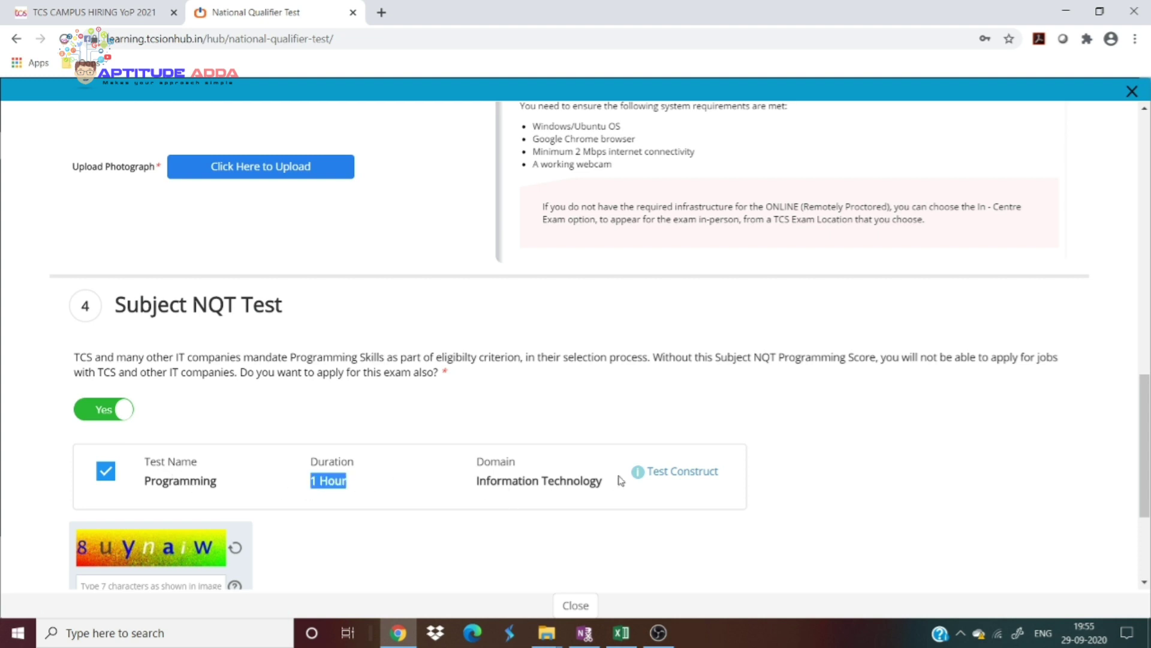
mouse_move(642, 479)
scroll(1145, 430, "down", 3)
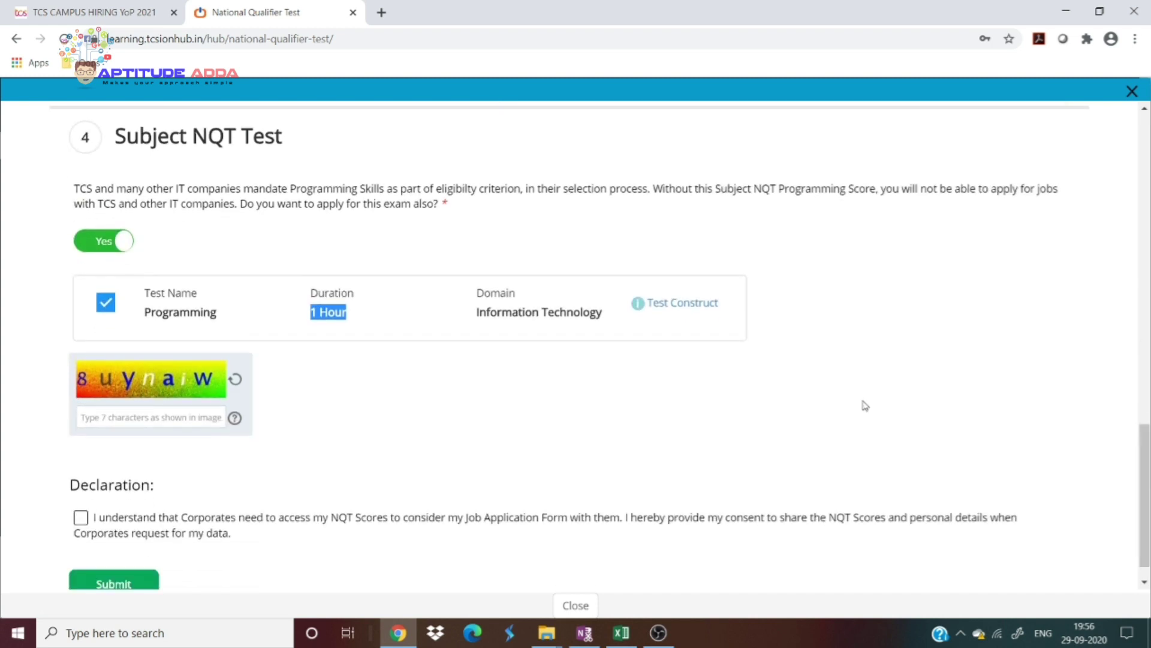
Enter the seven captcha characters and tick the declaration about sharing NQT scores with corporates
mouse_move(638, 305)
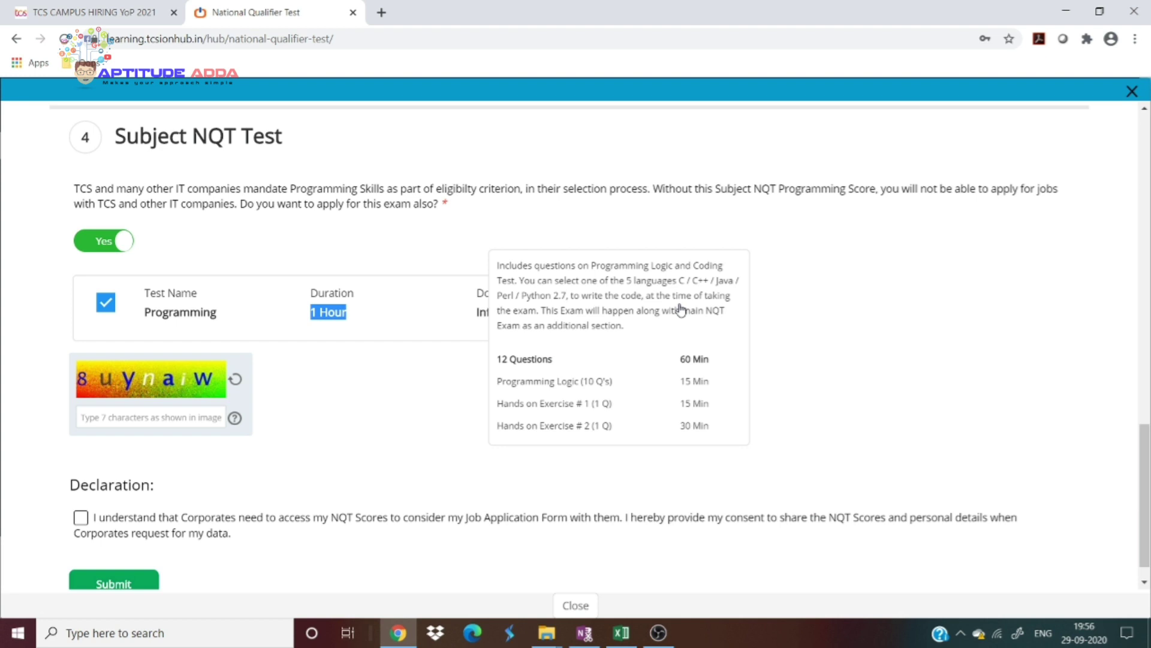
left_click(168, 415)
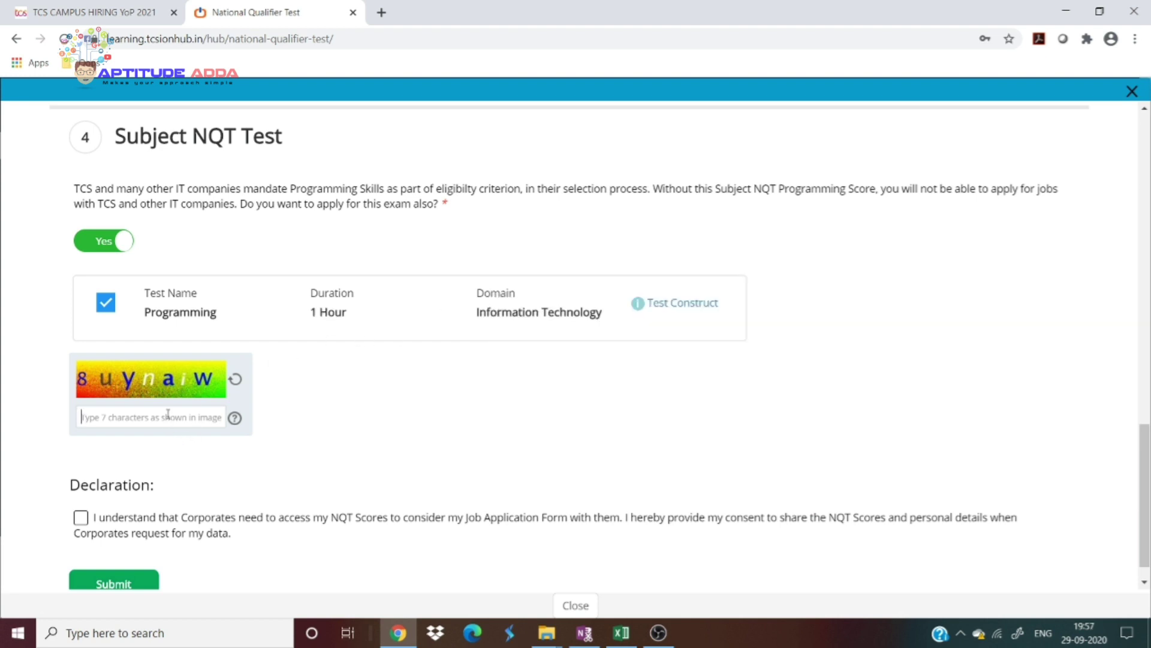
type("8UY")
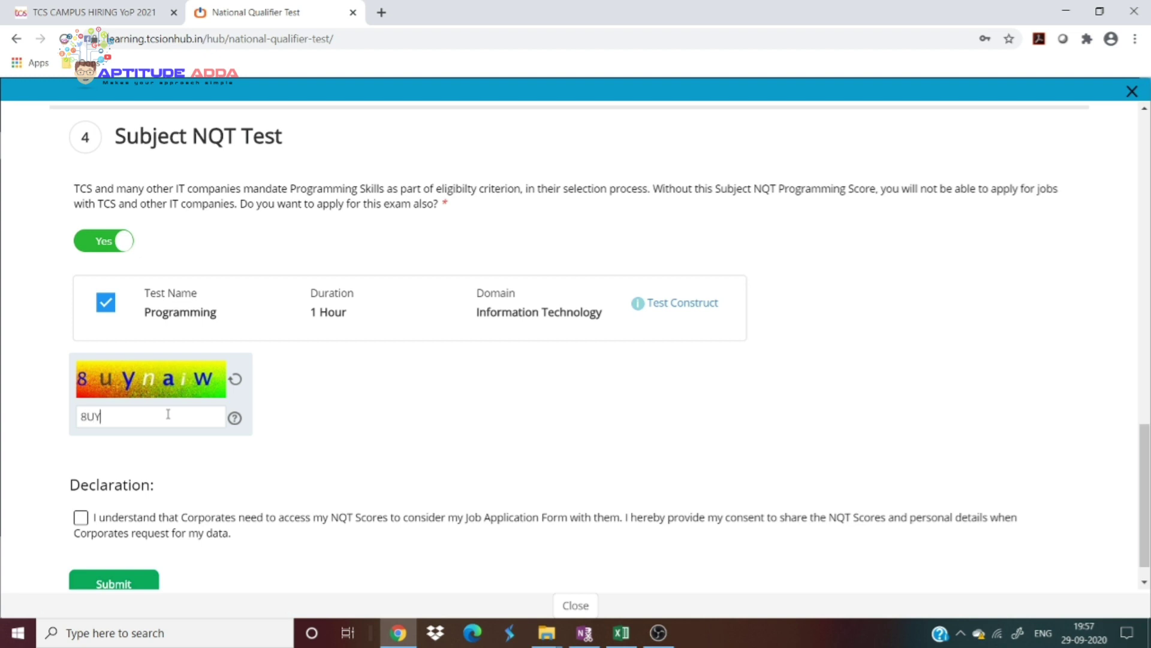
type("NAIWW")
key("BackSpace")
key("BackSpace")
type("W")
key("BackSpace")
key("BackSpace")
key("BackSpace")
key("BackSpace")
key("BackSpace")
key("BackSpace")
key("BackSpace")
type("8uynaiw")
left_click(81, 517)
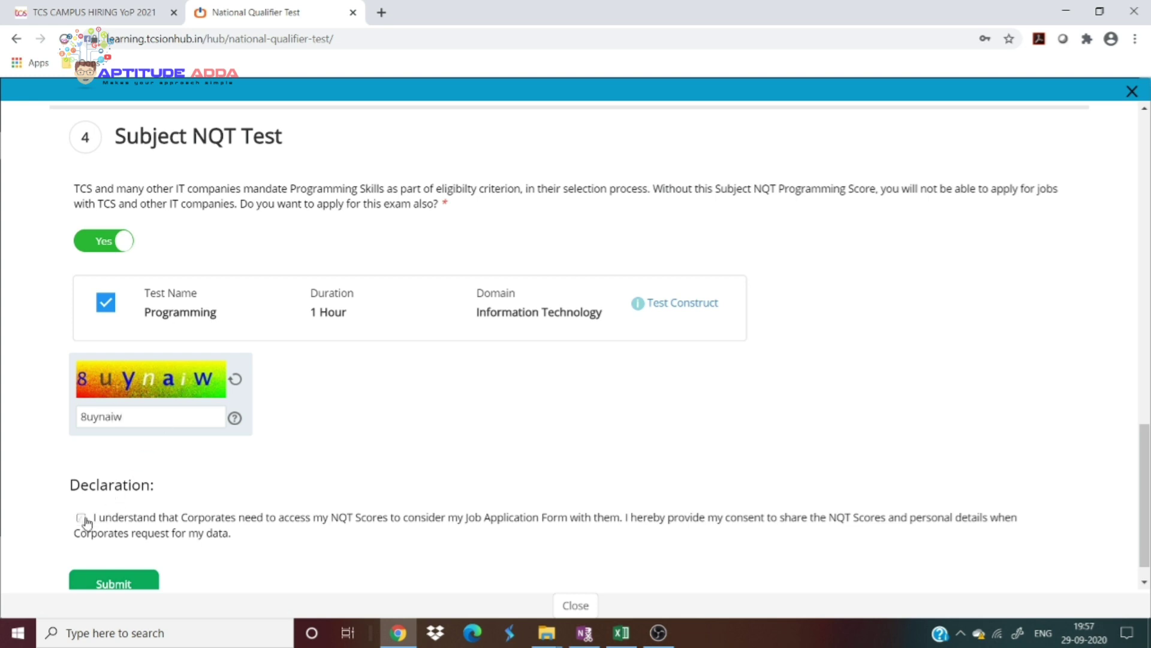
Upload the passport-size JPG photo from the Desktop as the required candidate photograph
left_click(115, 581)
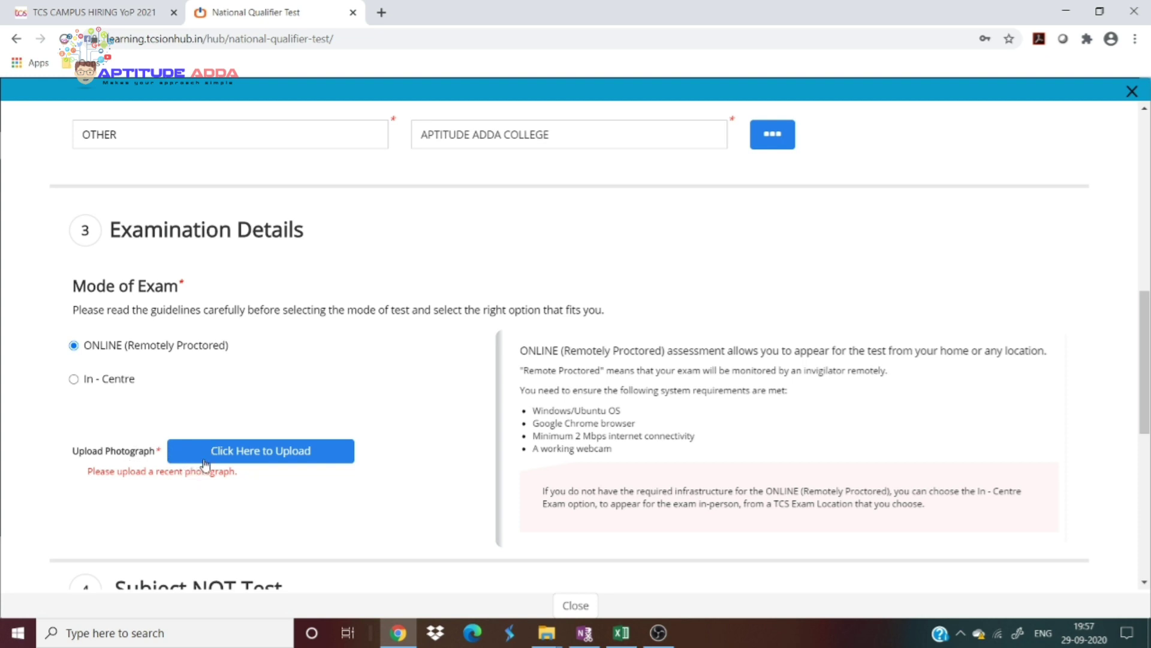
left_click(226, 459)
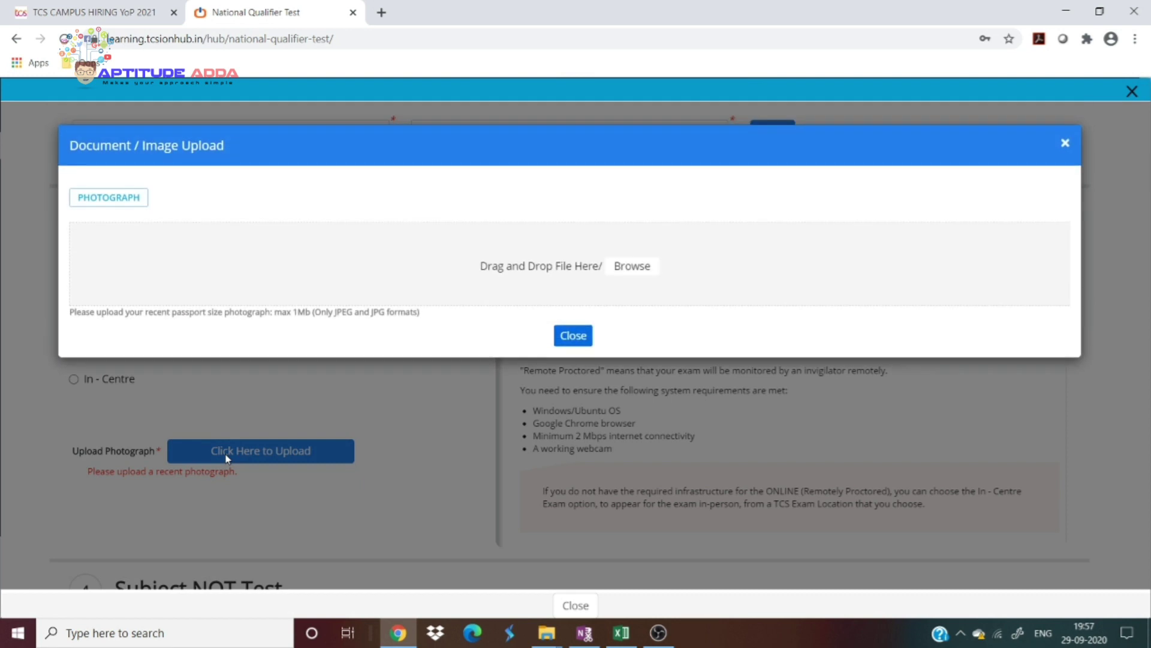
left_click(633, 267)
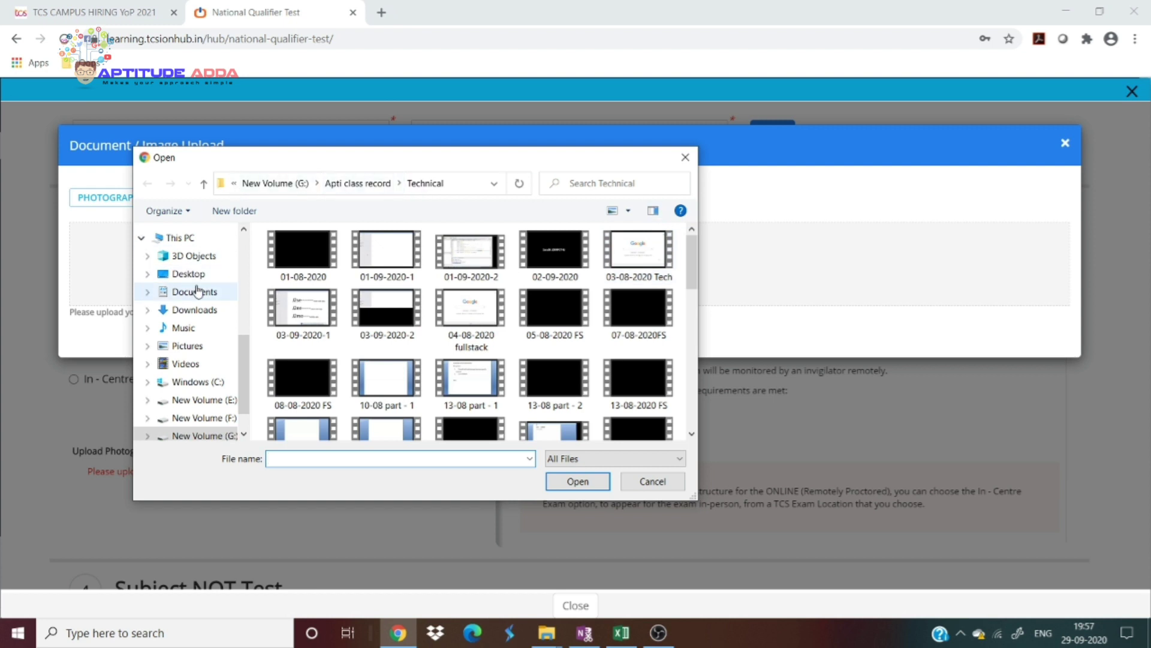
left_click(188, 274)
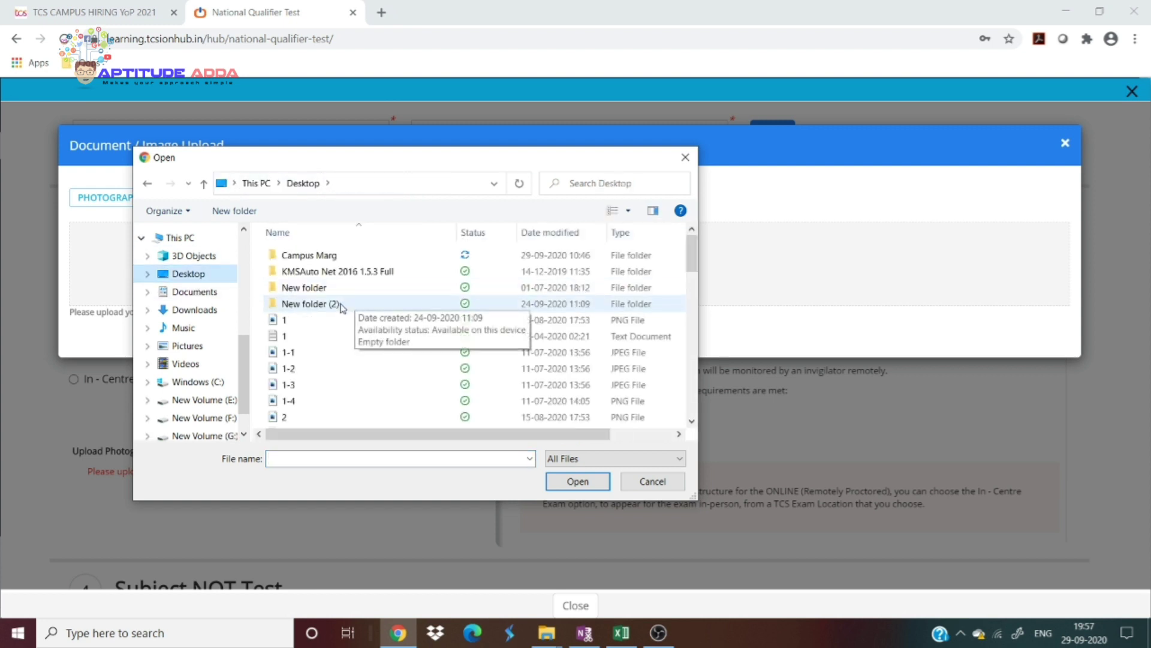
left_click(403, 459)
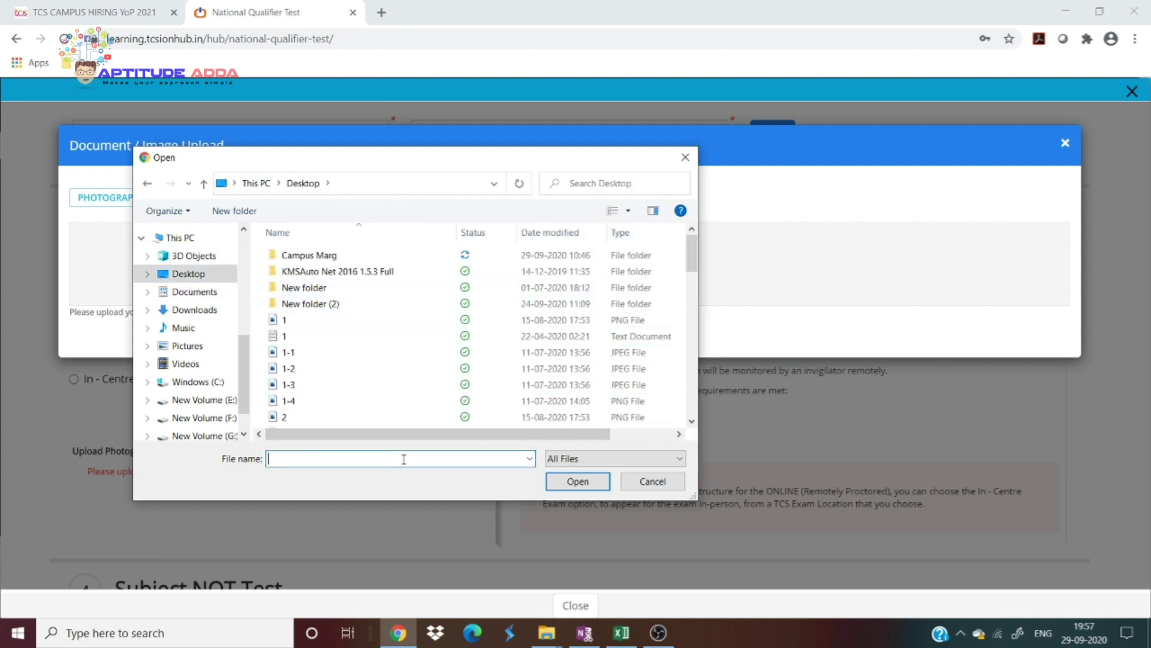
type("sri")
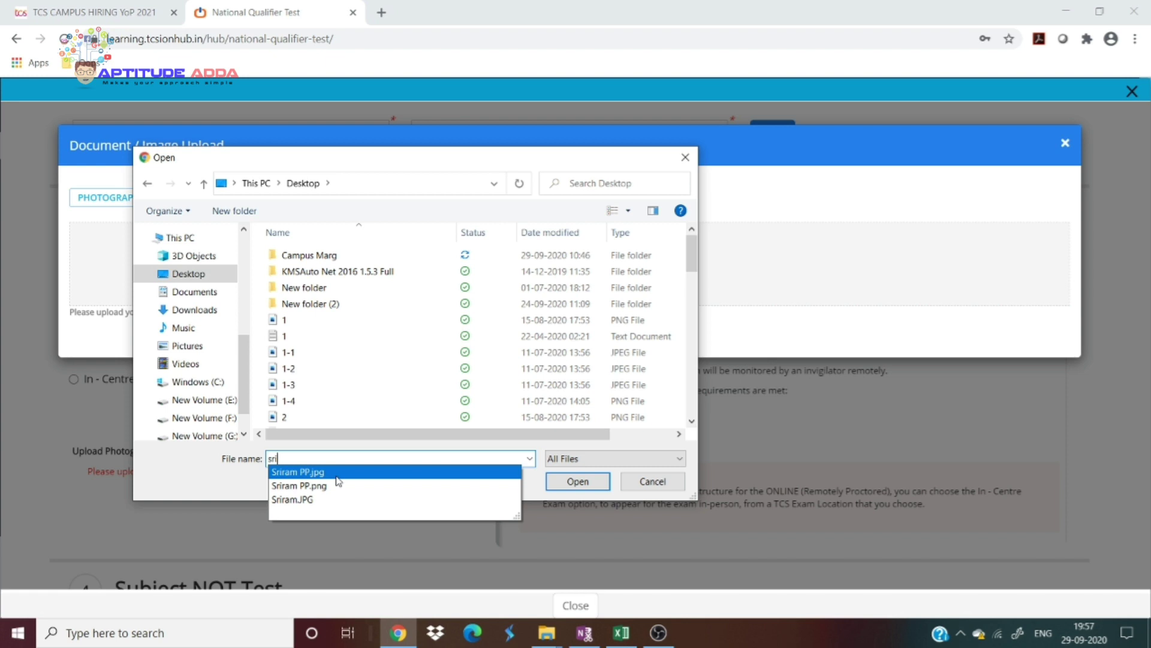
left_click(336, 477)
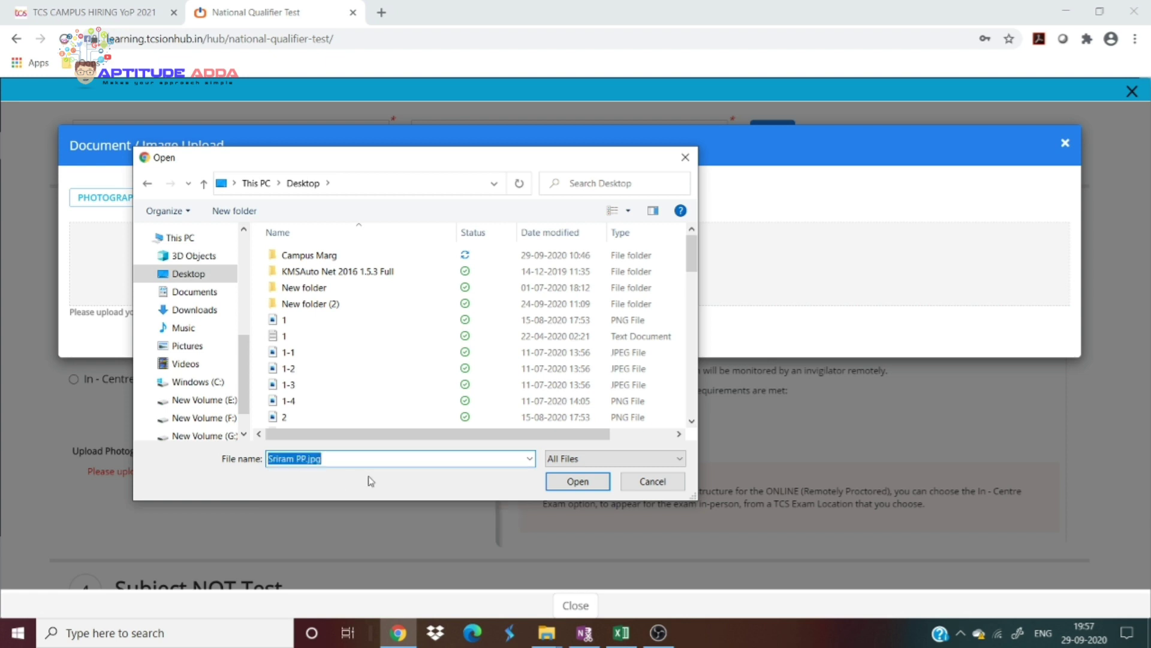
left_click(578, 482)
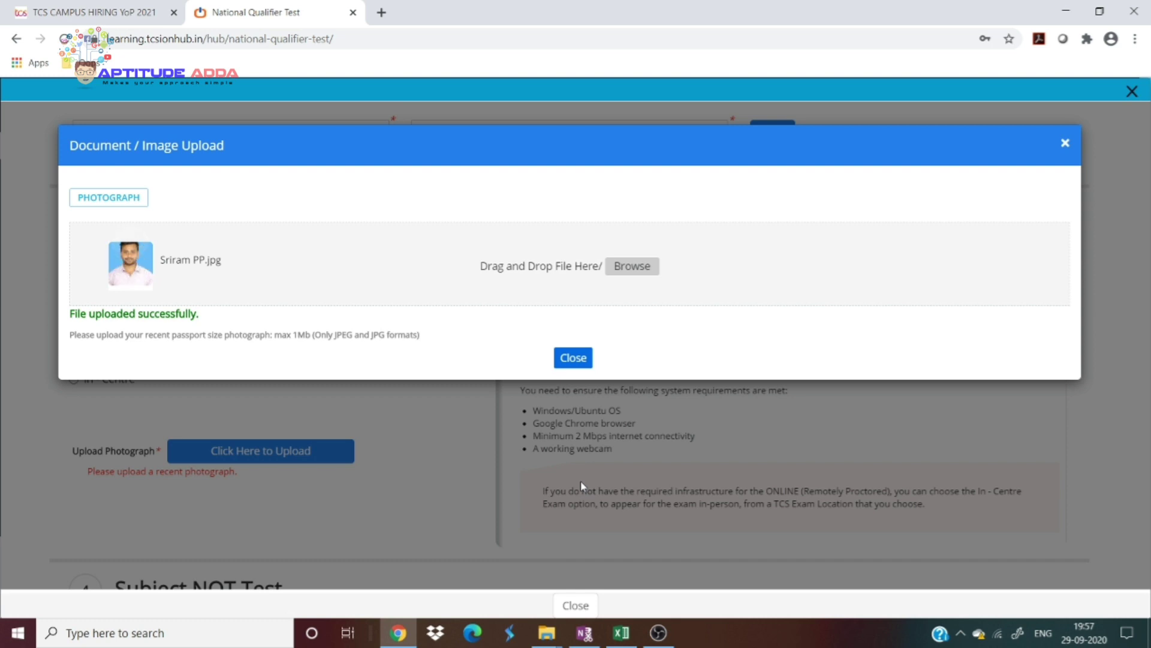
left_click(574, 358)
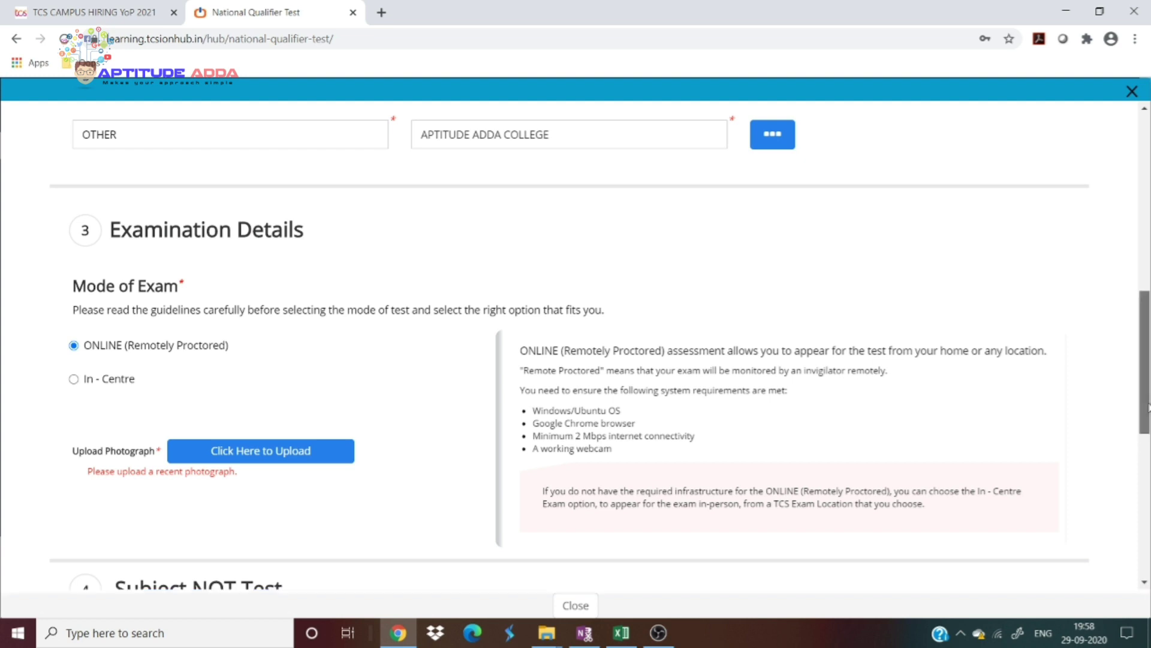
Submit the NQT registration, let the browser save the password, and dismiss the success message
scroll(576, 345, "down", 8)
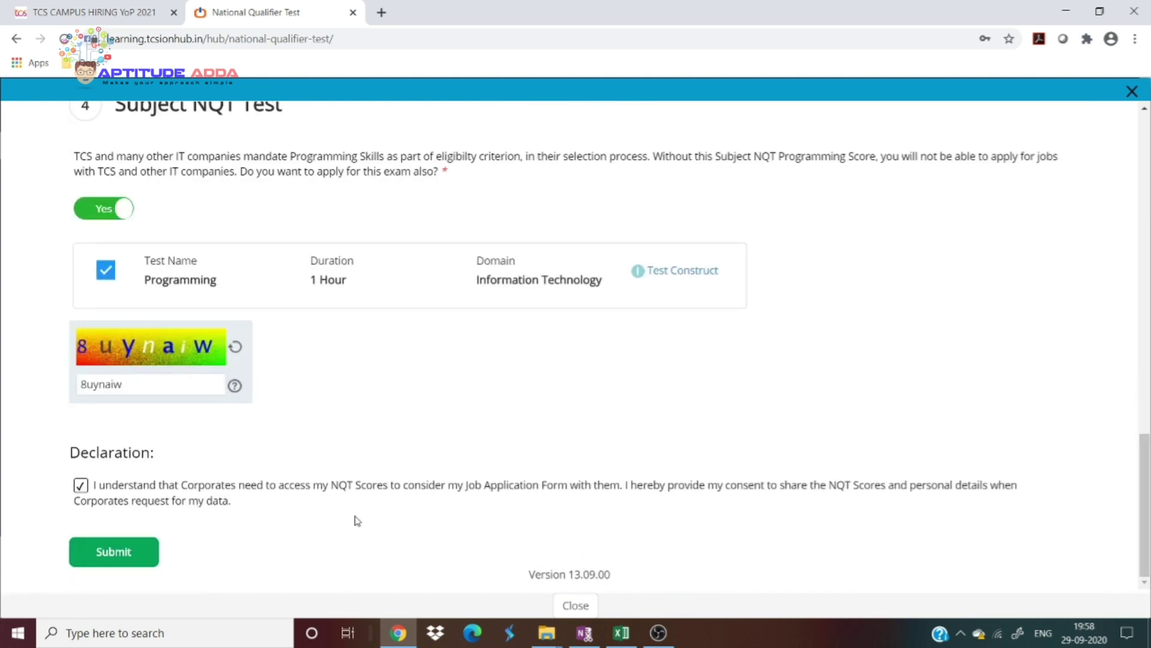
left_click(146, 560)
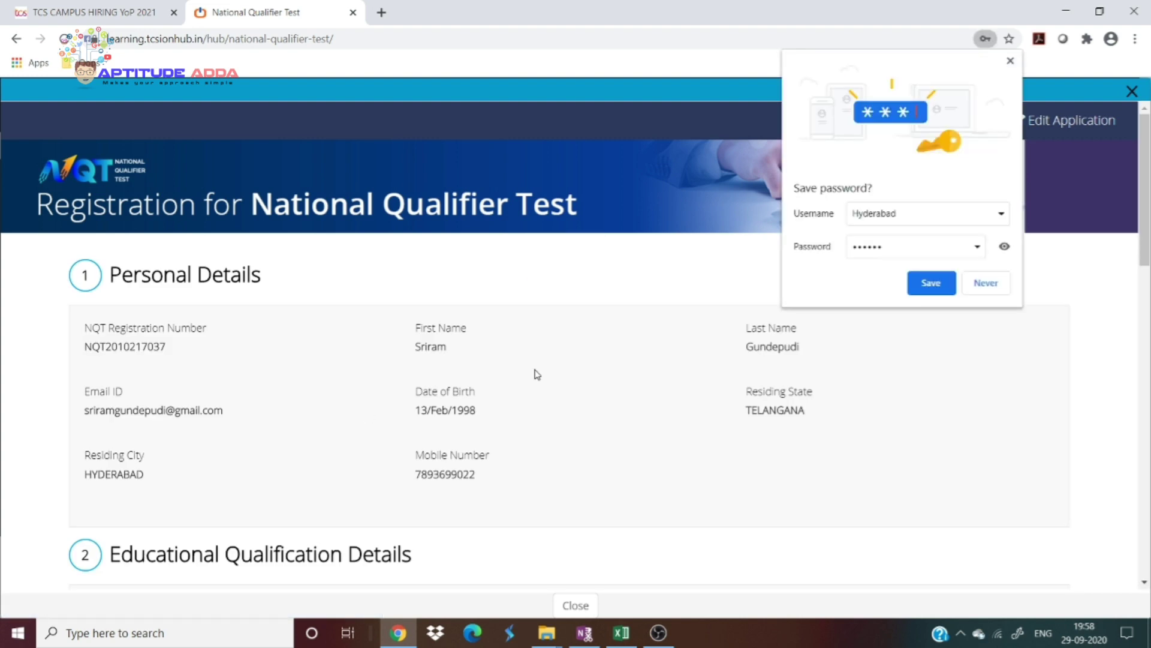
left_click(929, 283)
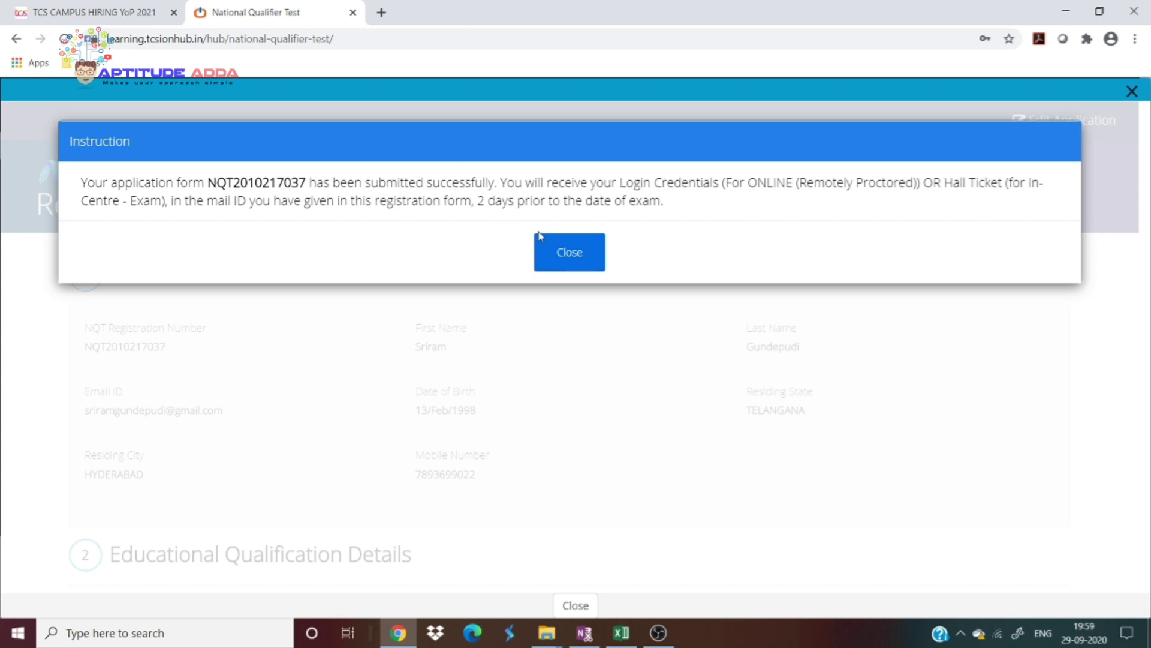
left_click(551, 255)
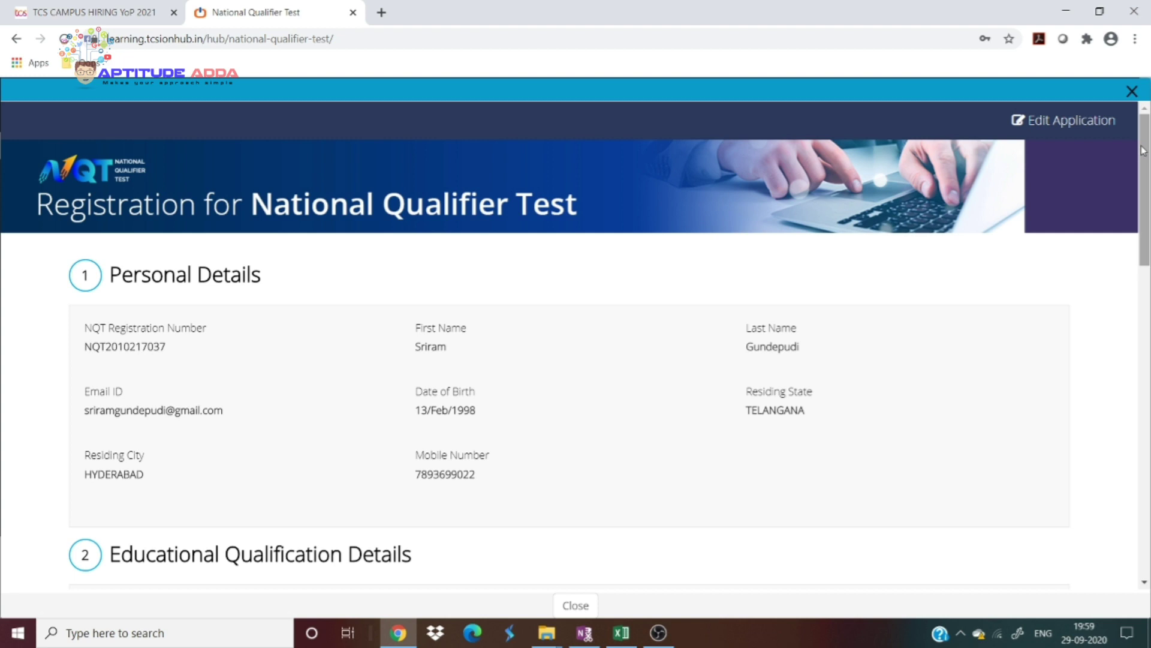
Review the Personal, Educational, Examination and Subject NQT details, then close the registration summary
left_click_drag(1143, 155, 1143, 205)
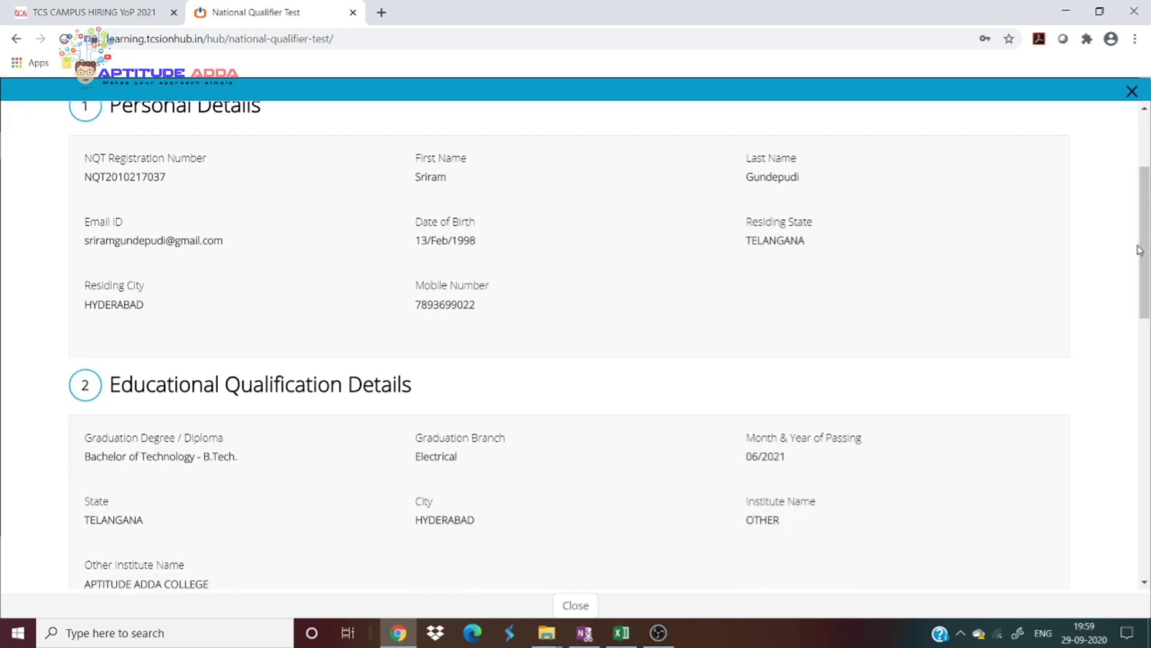
left_click_drag(1143, 252, 1143, 198)
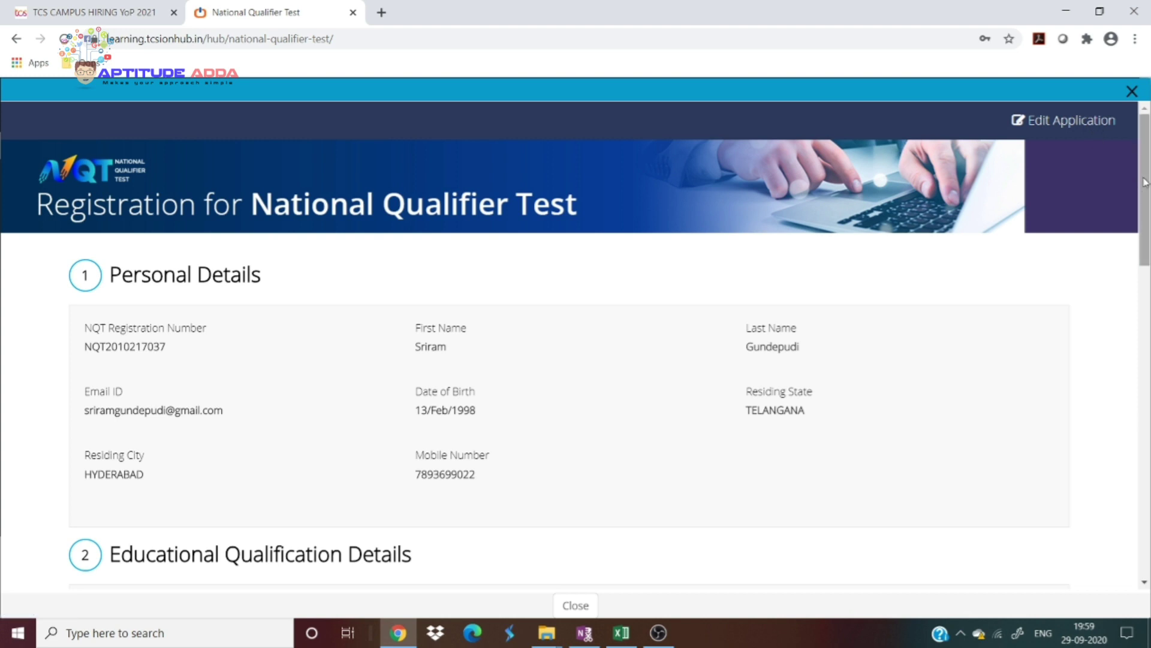
left_click_drag(1144, 189, 1145, 315)
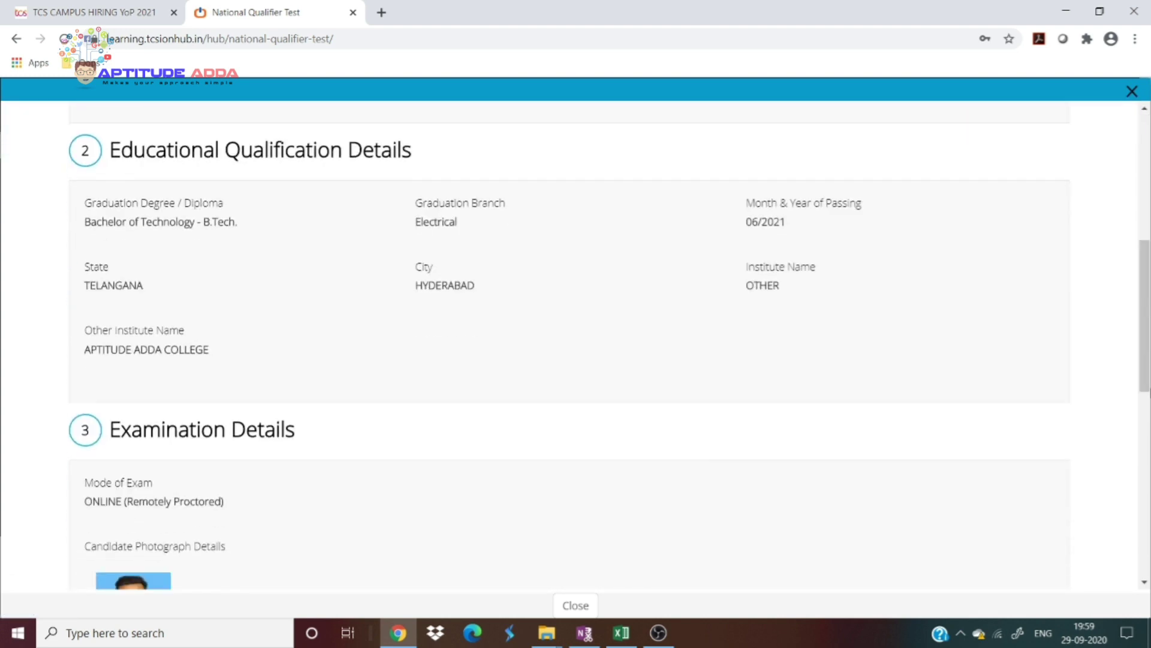
left_click_drag(1145, 368, 1145, 552)
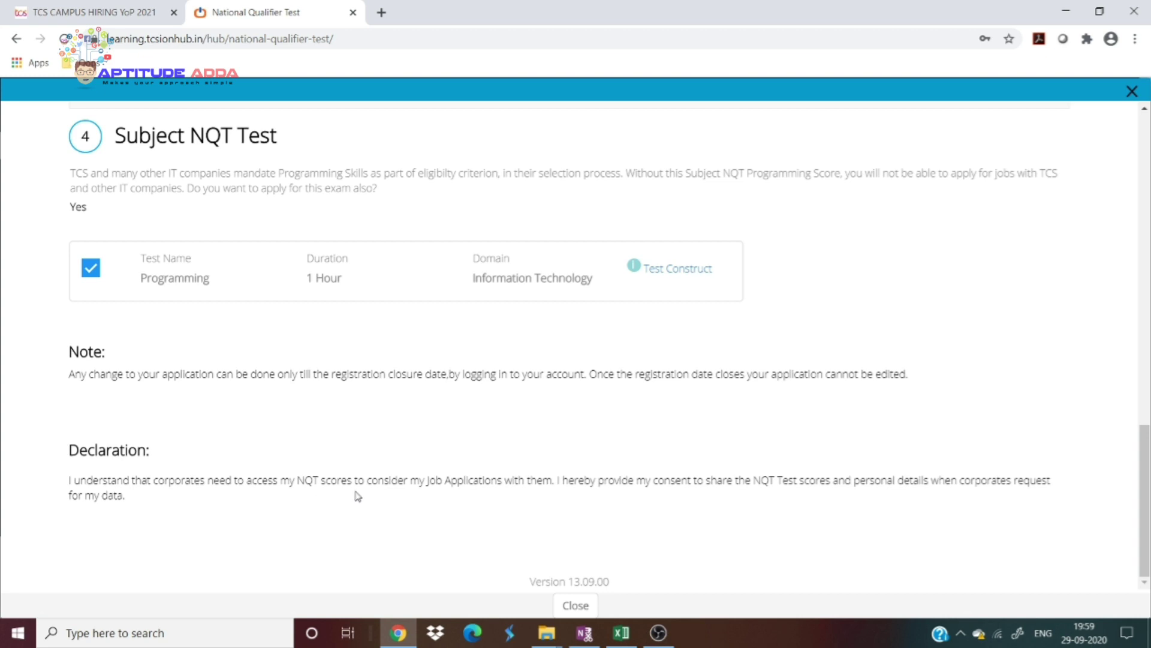
left_click(575, 606)
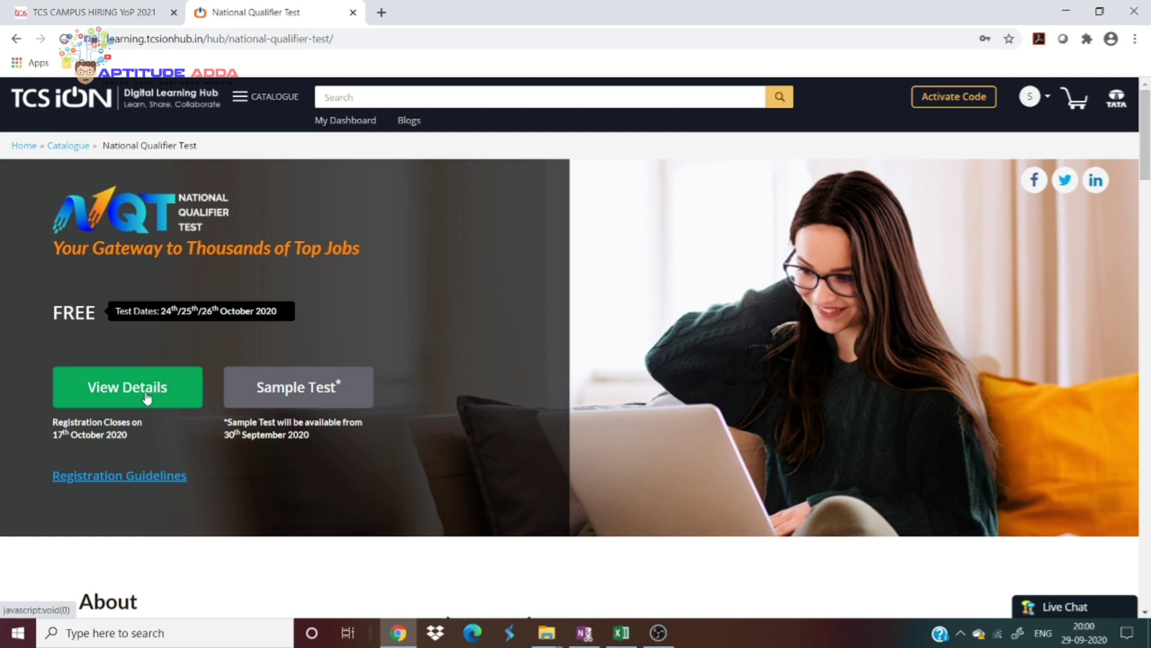
left_click(110, 391)
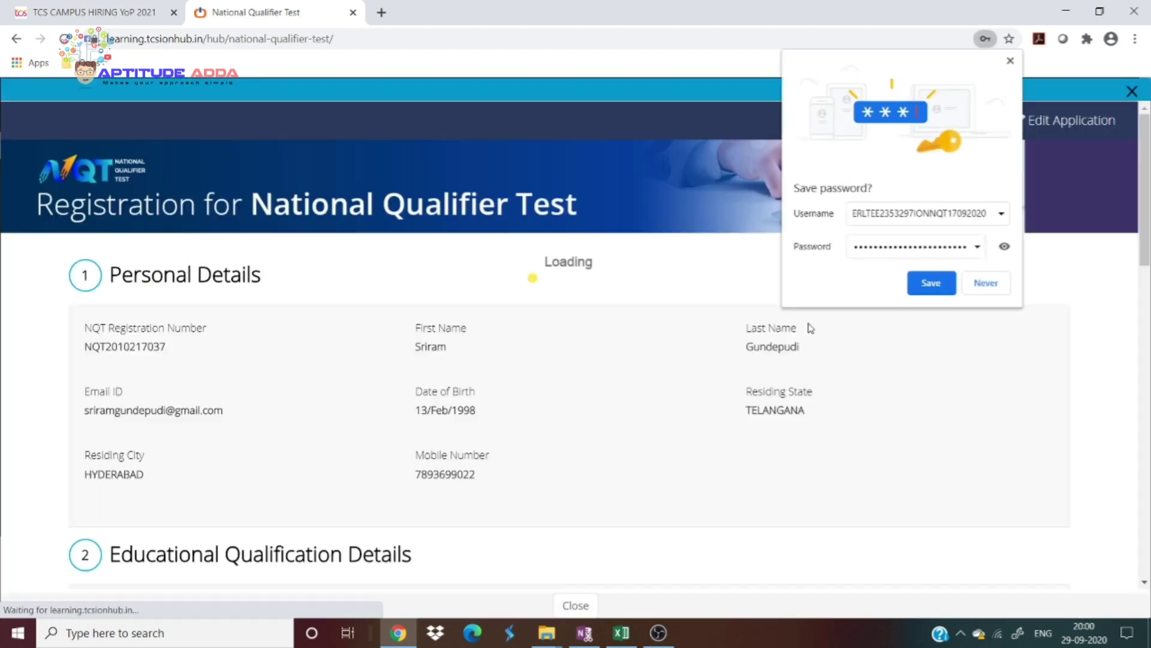
left_click(945, 284)
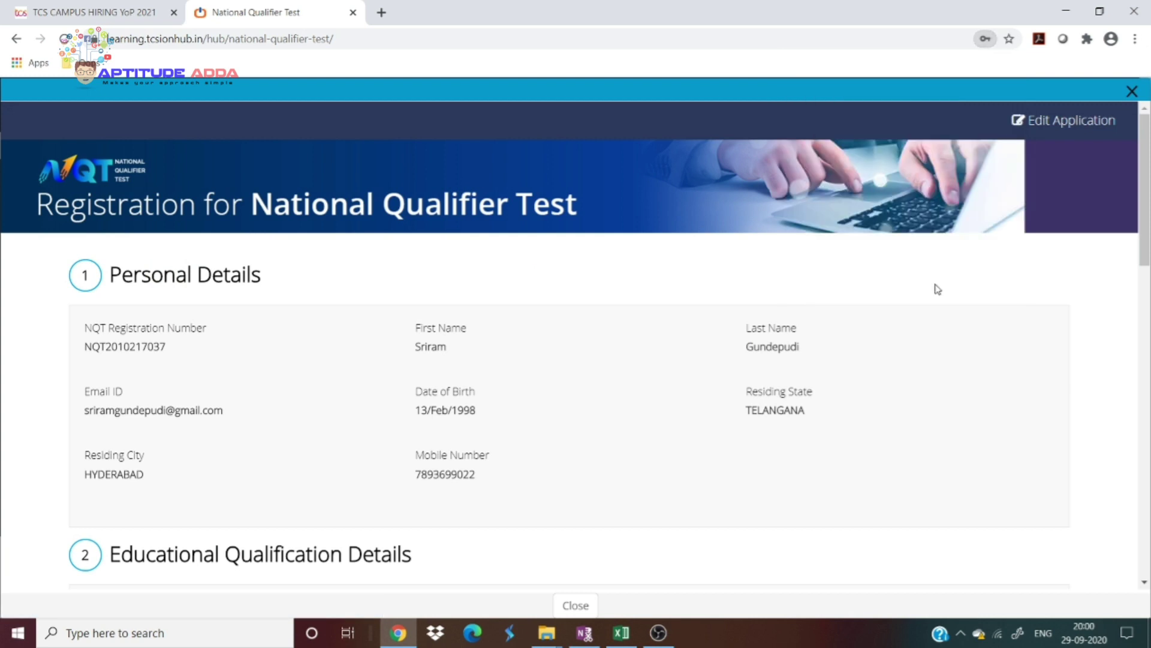
left_click_drag(1148, 253, 1148, 245)
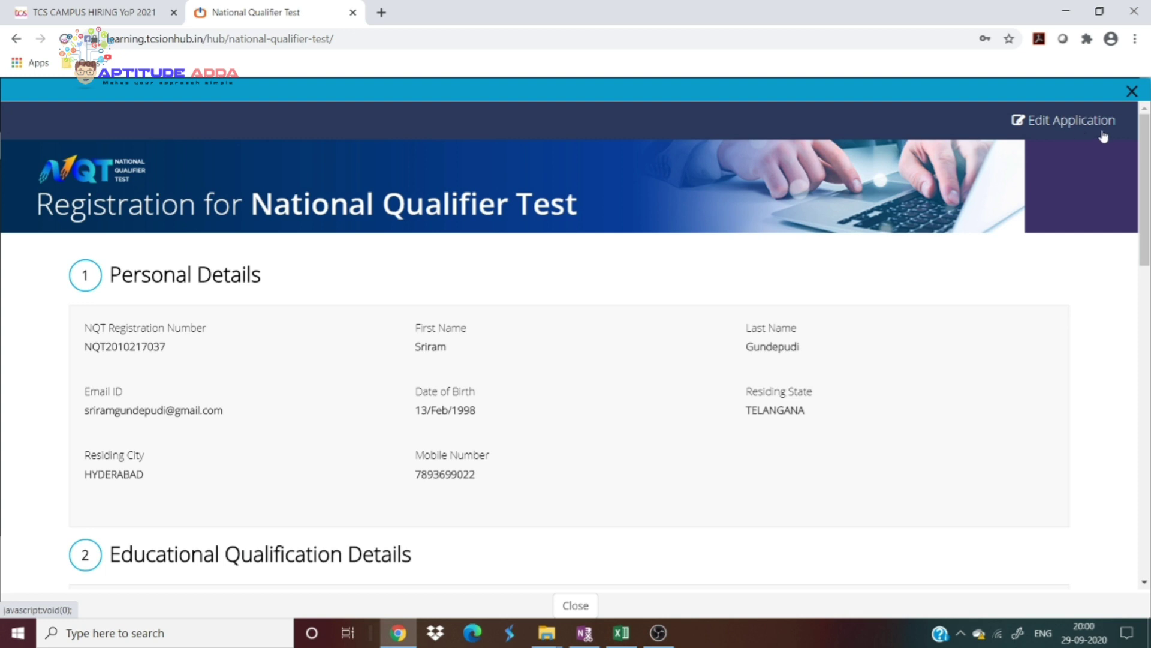
mouse_move(1143, 148)
left_mouse_down()
mouse_move(1143, 222)
mouse_move(1143, 149)
left_mouse_up()
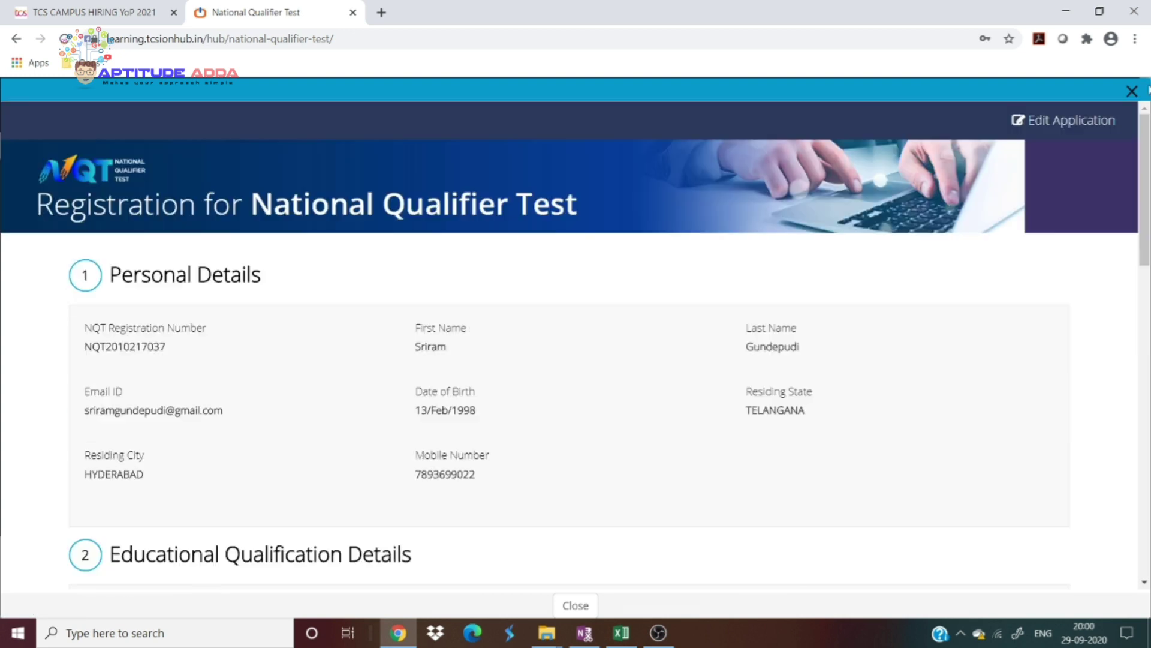
left_click(16, 38)
left_click_drag(1143, 200, 1143, 512)
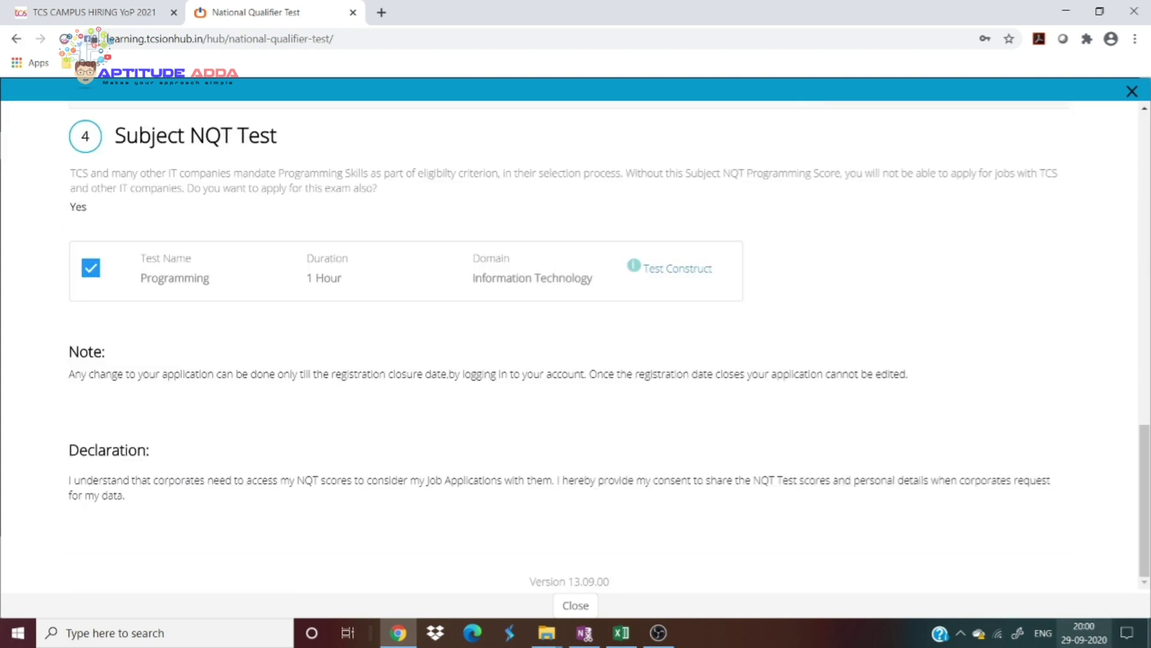
left_click(576, 605)
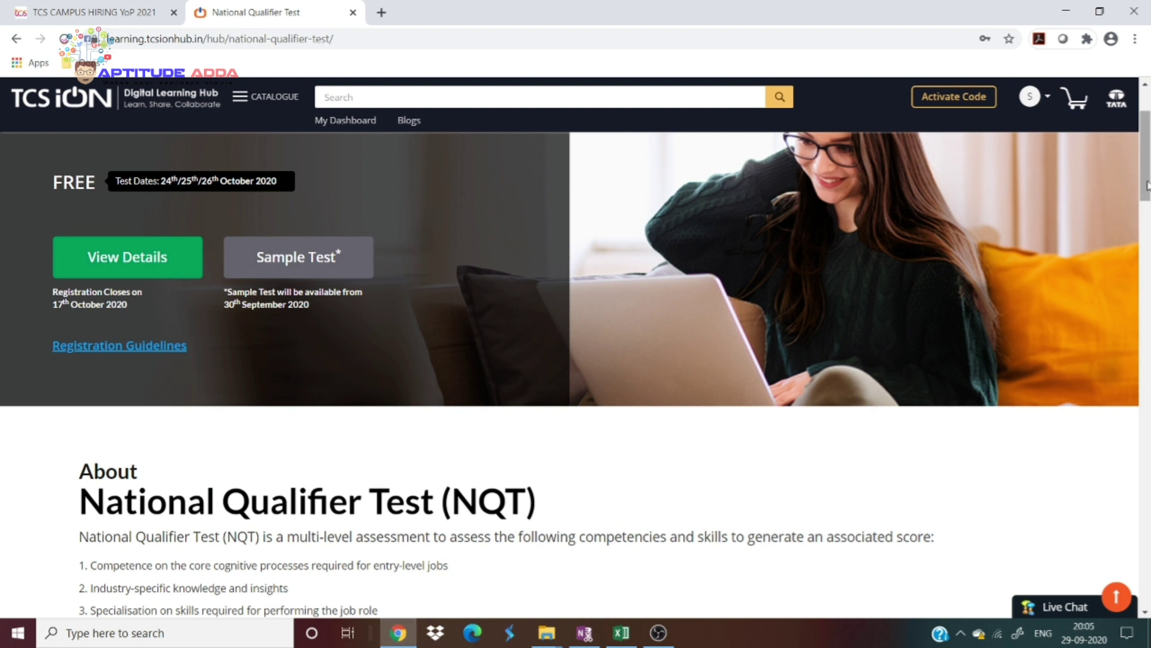
Scroll through the NQT page sections, then return to the TCS Campus Hiring YoP 2021 tab
left_click_drag(1147, 185, 1148, 258)
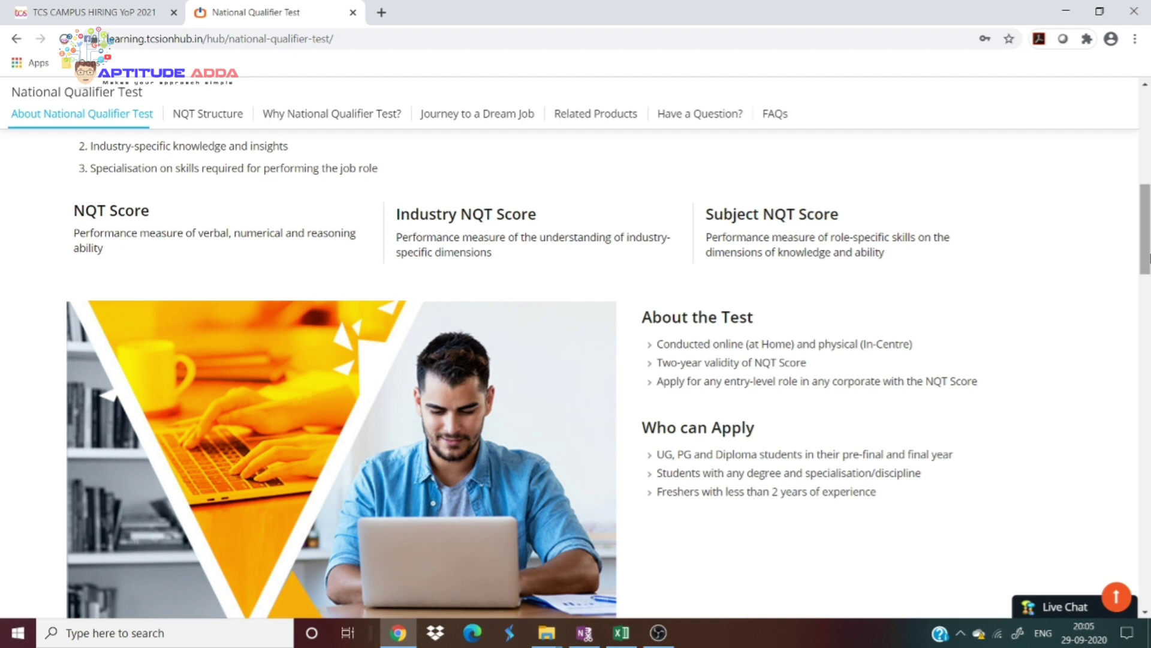
left_click_drag(1147, 252, 1148, 381)
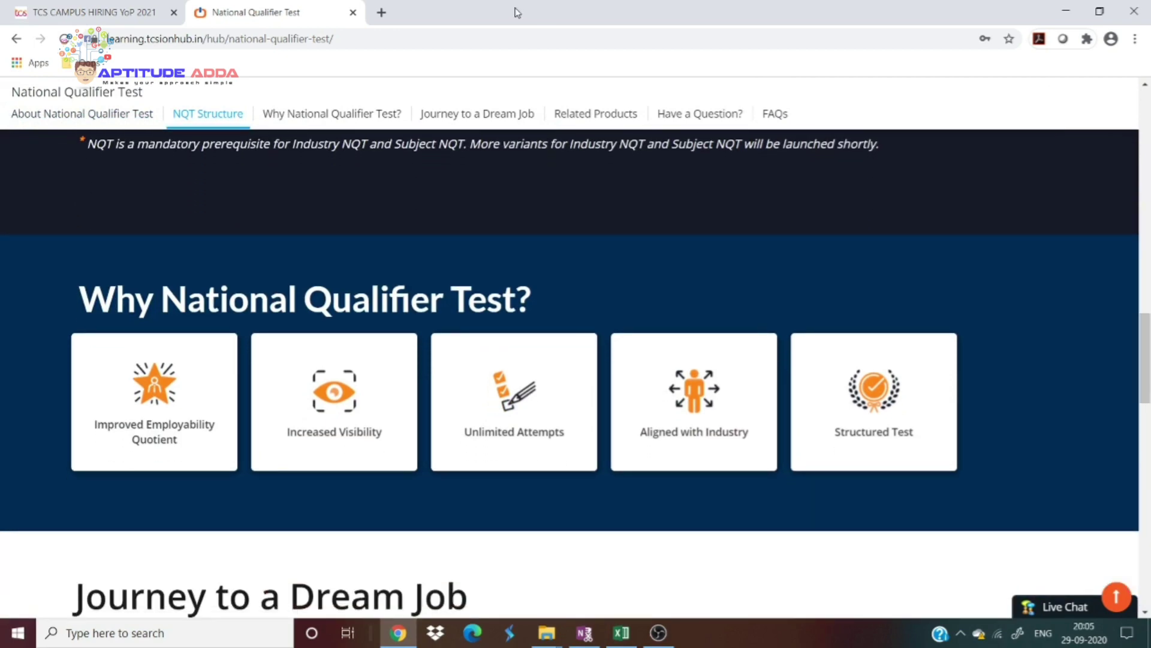
left_click(162, 8)
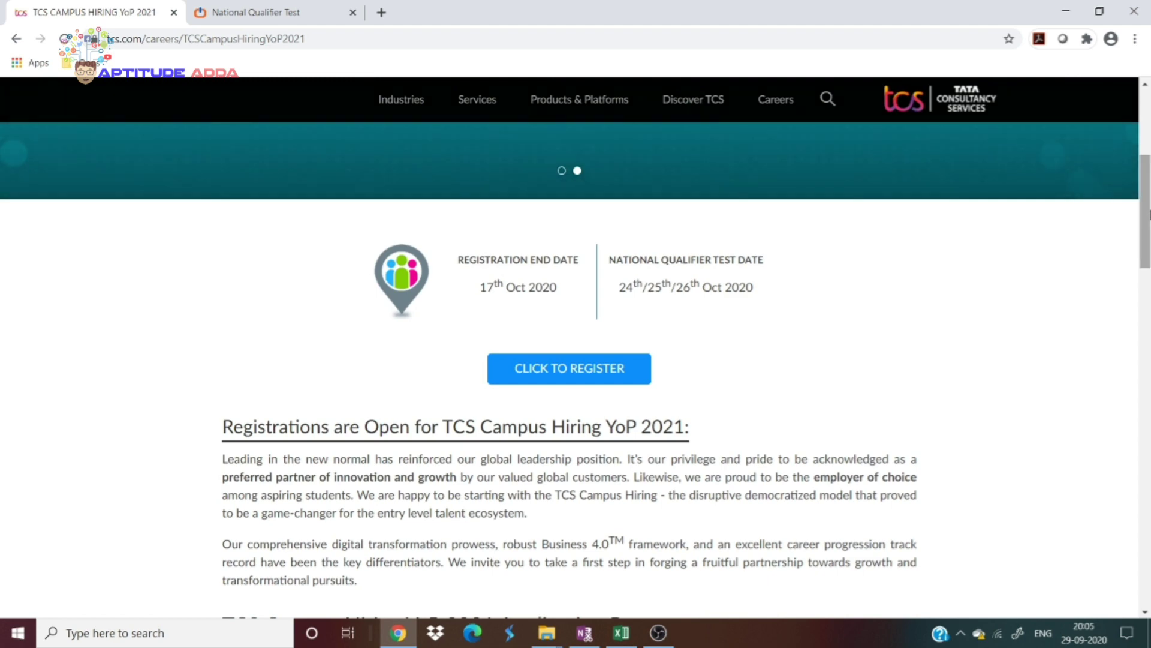
left_click_drag(1148, 215, 1149, 310)
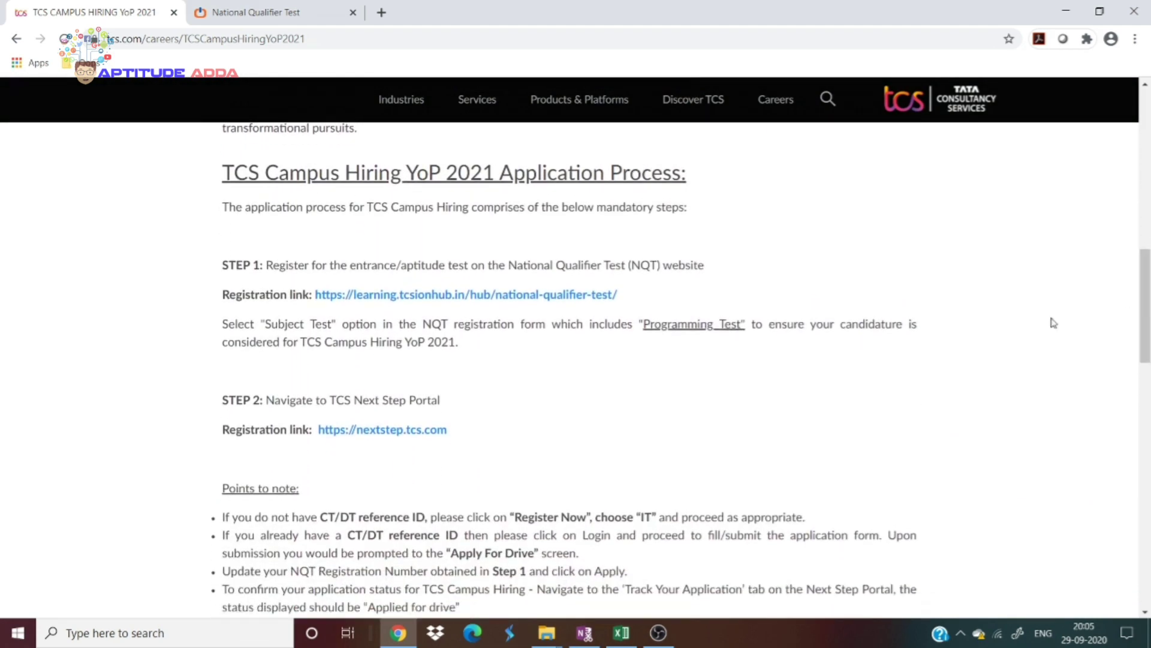
left_click(385, 440)
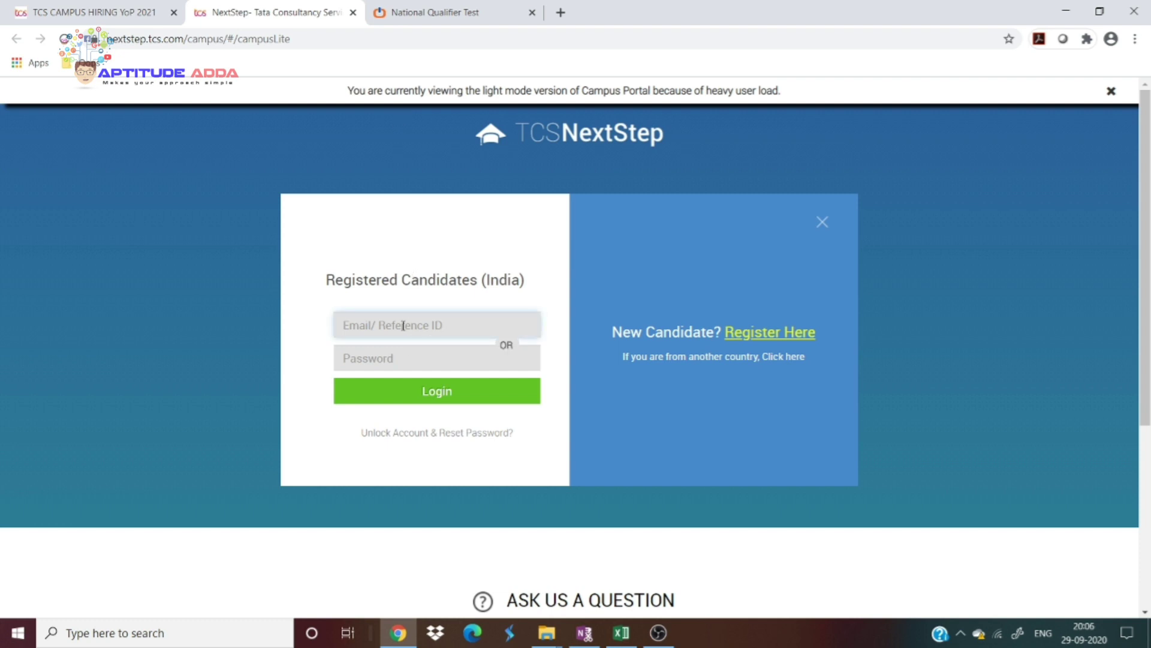
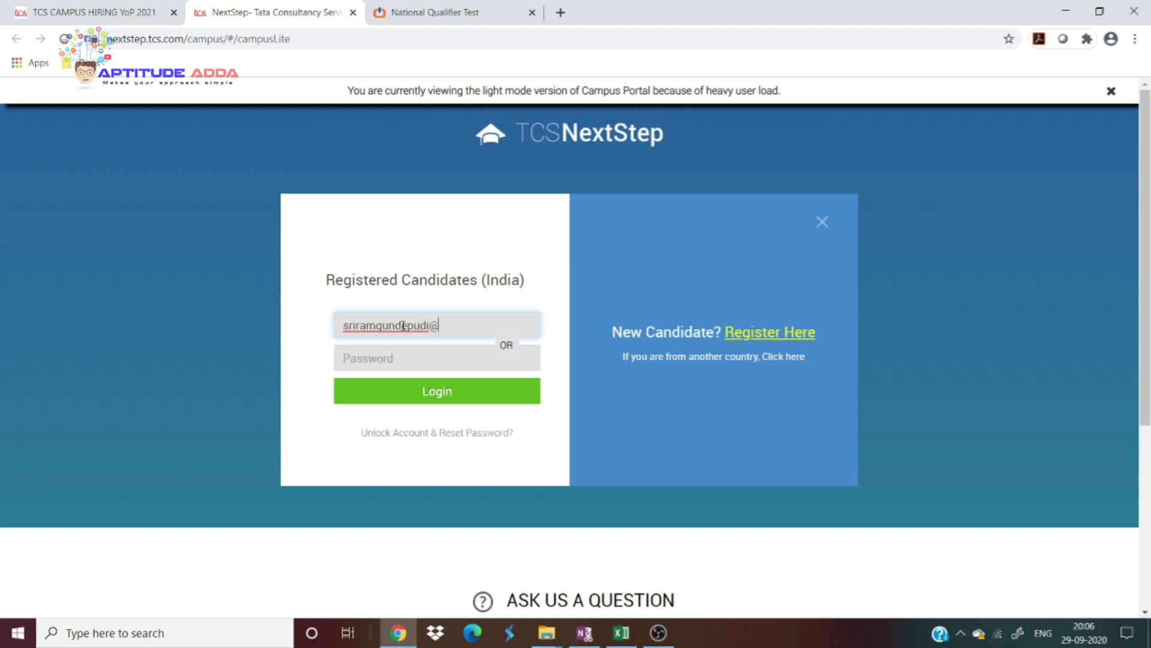
Enter the candidate's e-mail and password on the NextStep login, attempt login, then return to the NQT tab
left_click(380, 360)
type("s")
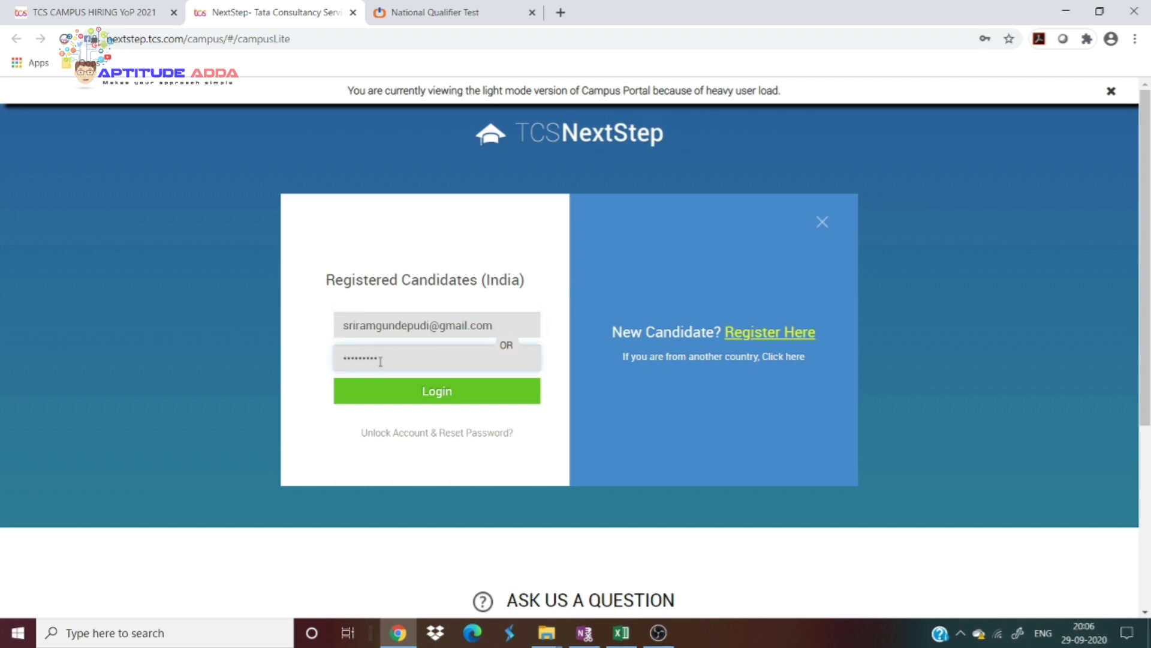
left_click(412, 395)
left_click(502, 12)
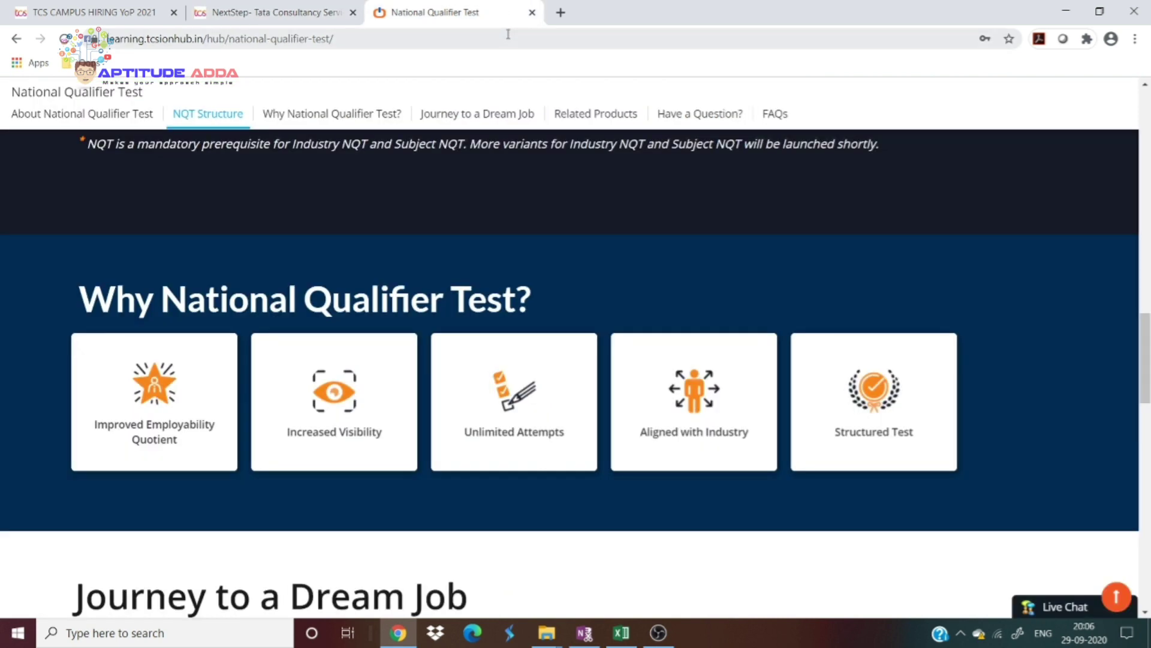
Go to gmail.com and open the Gmail sign-in page
left_click(508, 34)
type("g")
key("Return")
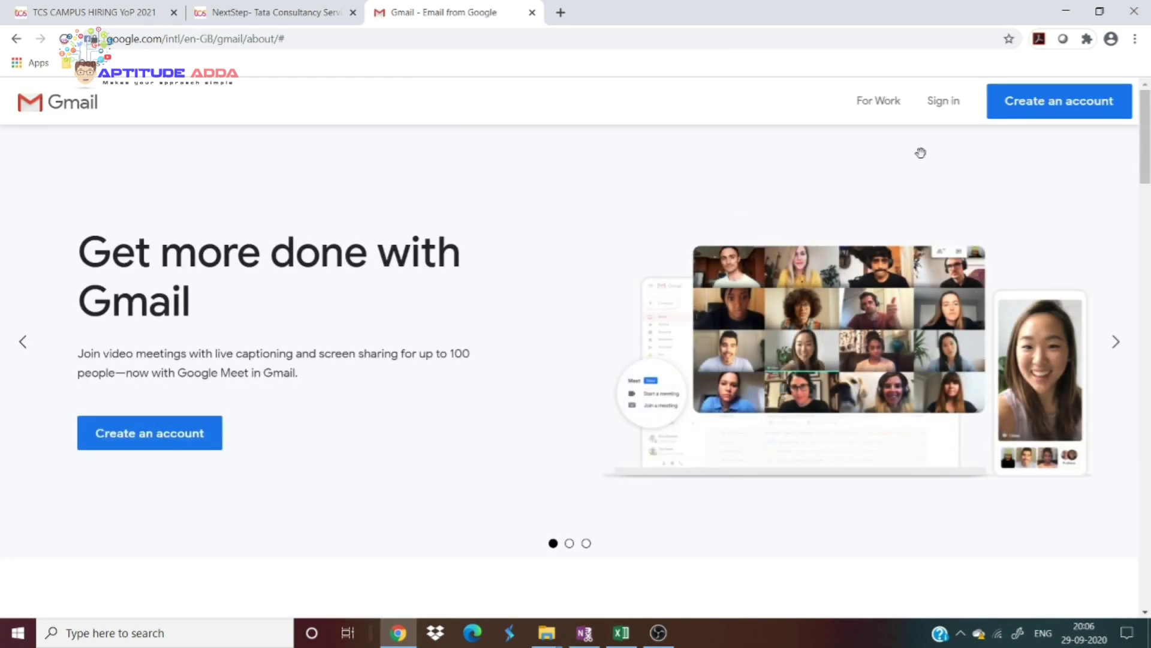
left_click(944, 111)
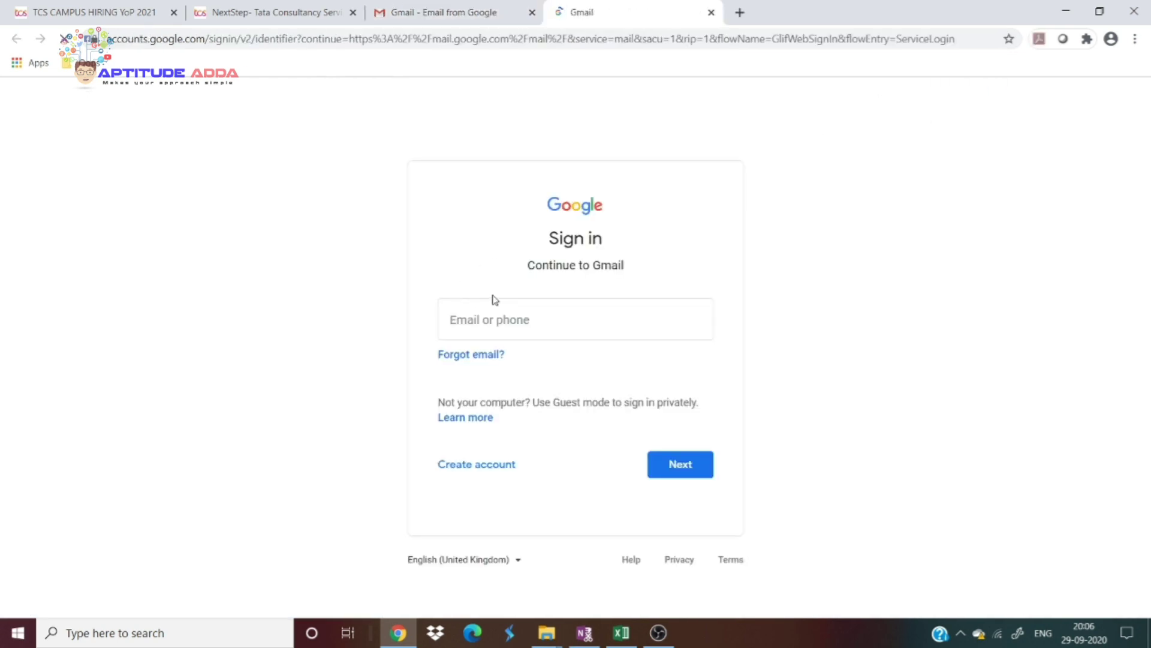
Sign in with the saved account e-mail and the account password
left_click(499, 327)
type("sr")
key("Down")
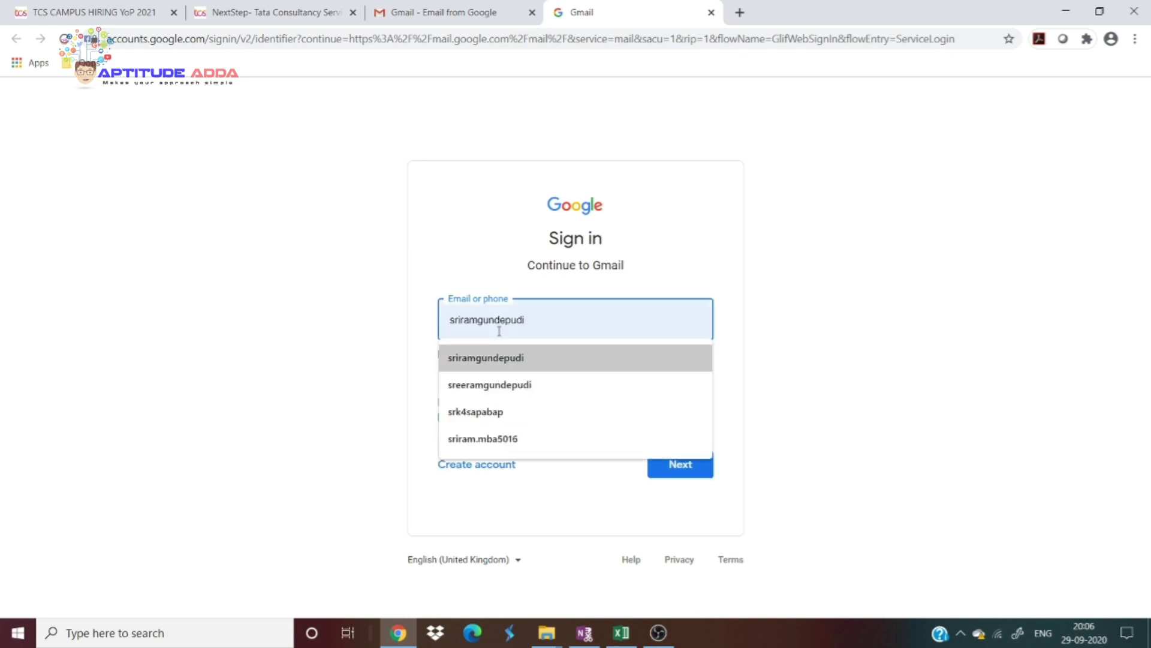
key("Return")
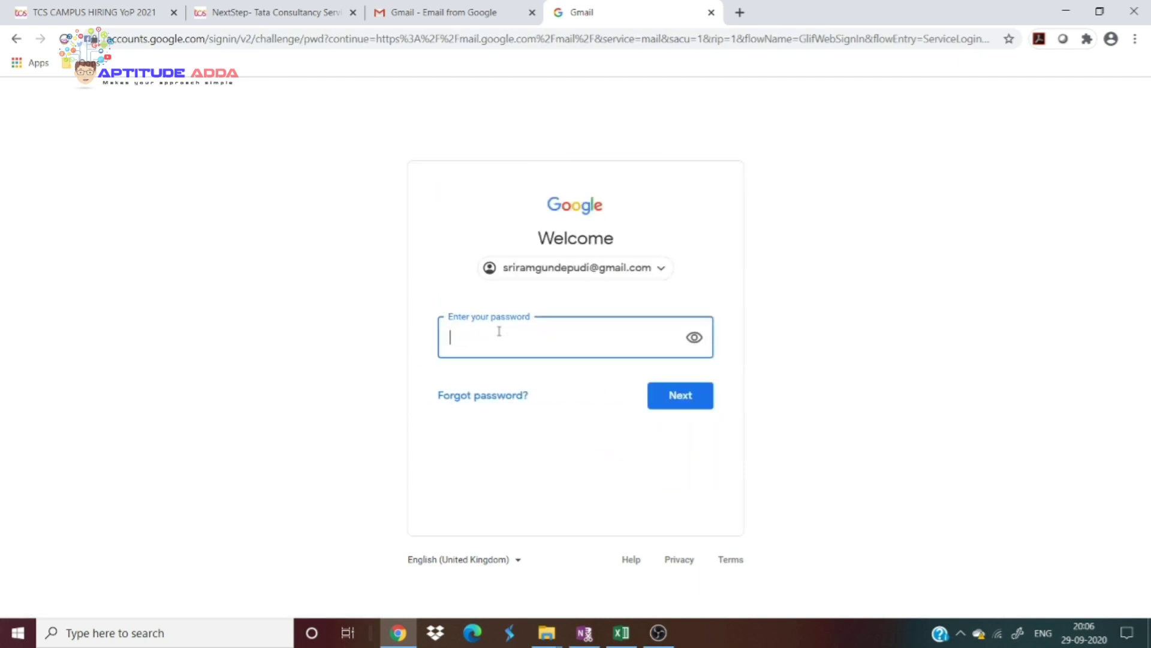
type("*********")
key("Return")
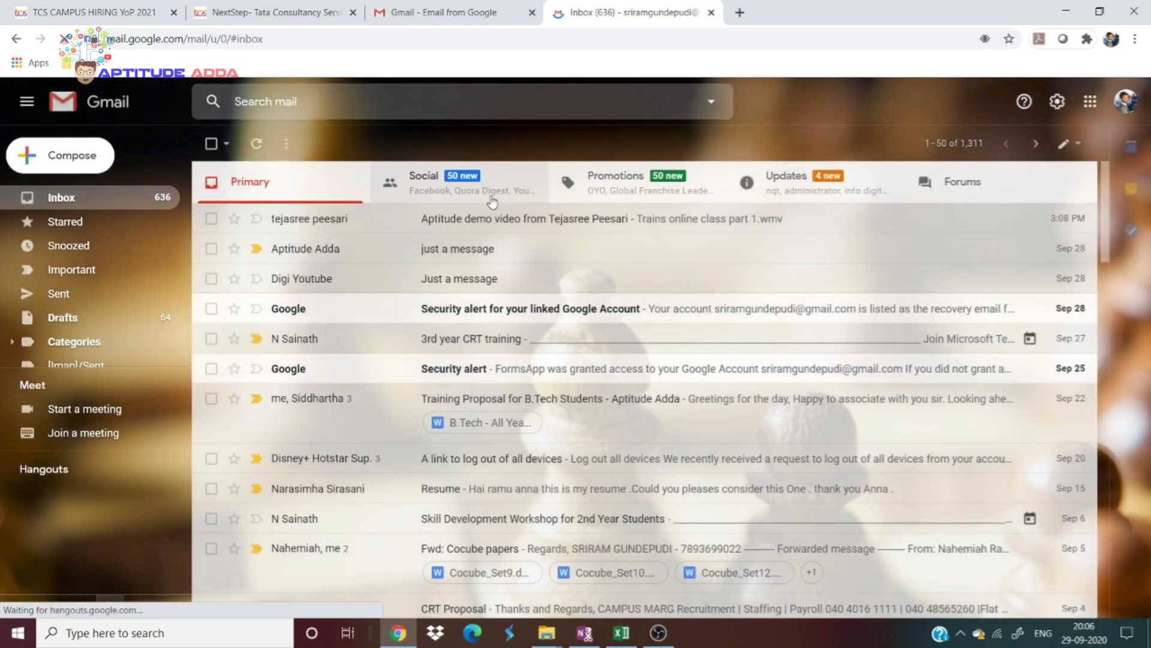
Open the 'National Qualifier Test Application form submission' mail under Updates, select the registration number, and follow its NextStep link
left_click(847, 183)
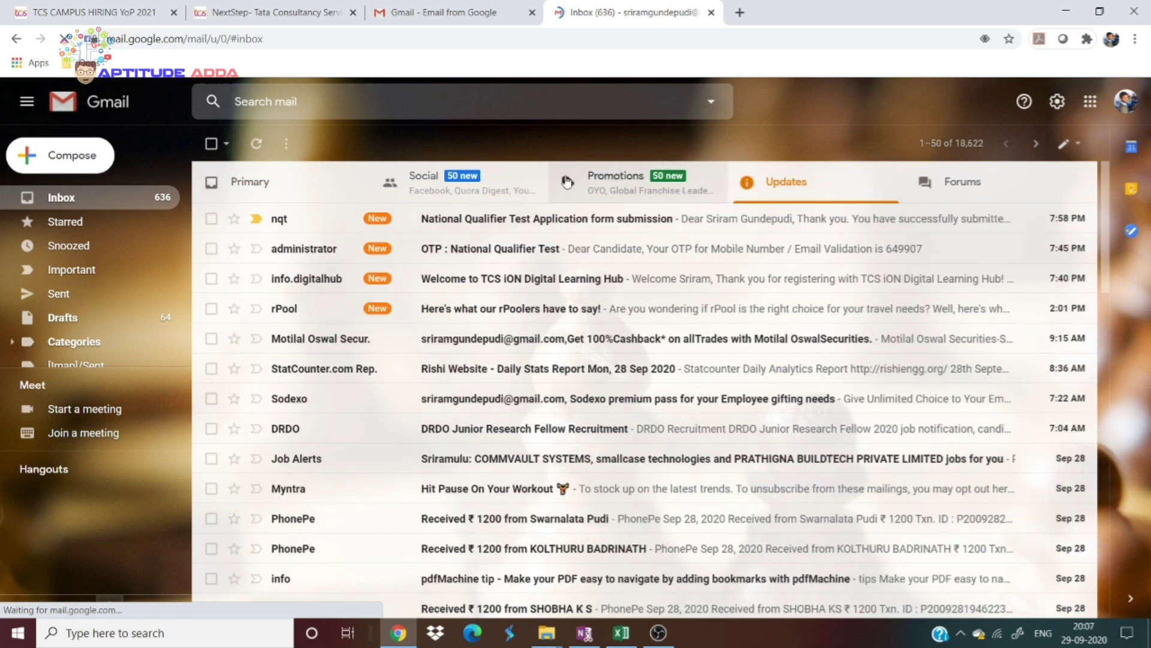
left_click(411, 222)
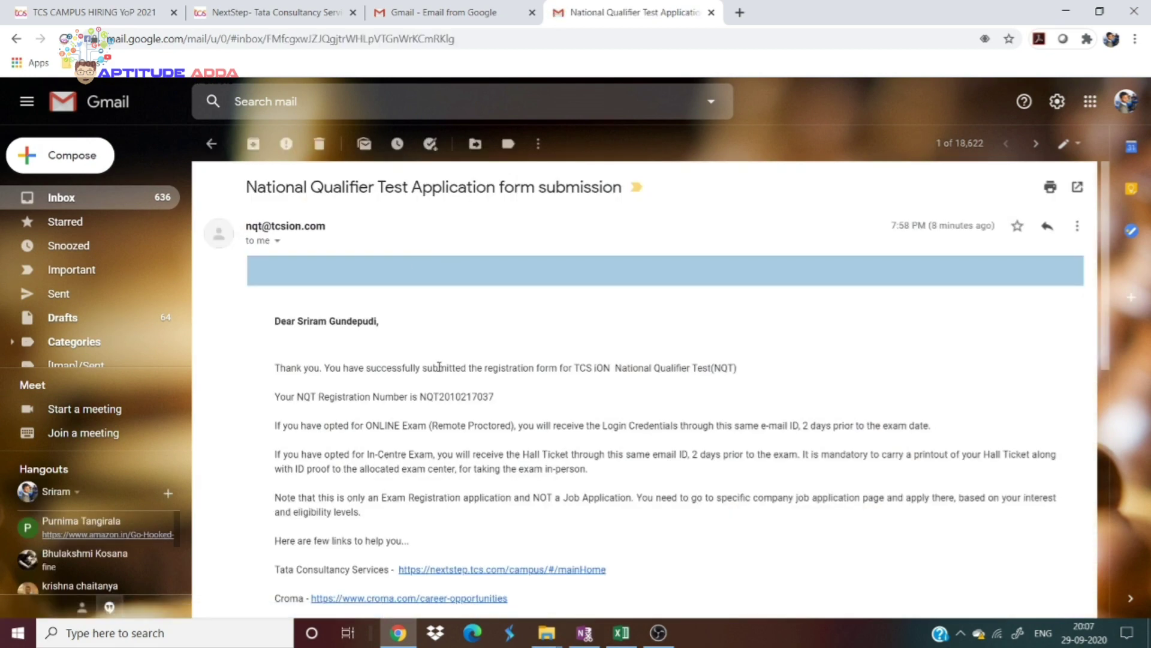
left_click_drag(420, 397, 494, 397)
scroll(494, 397, "down", 3)
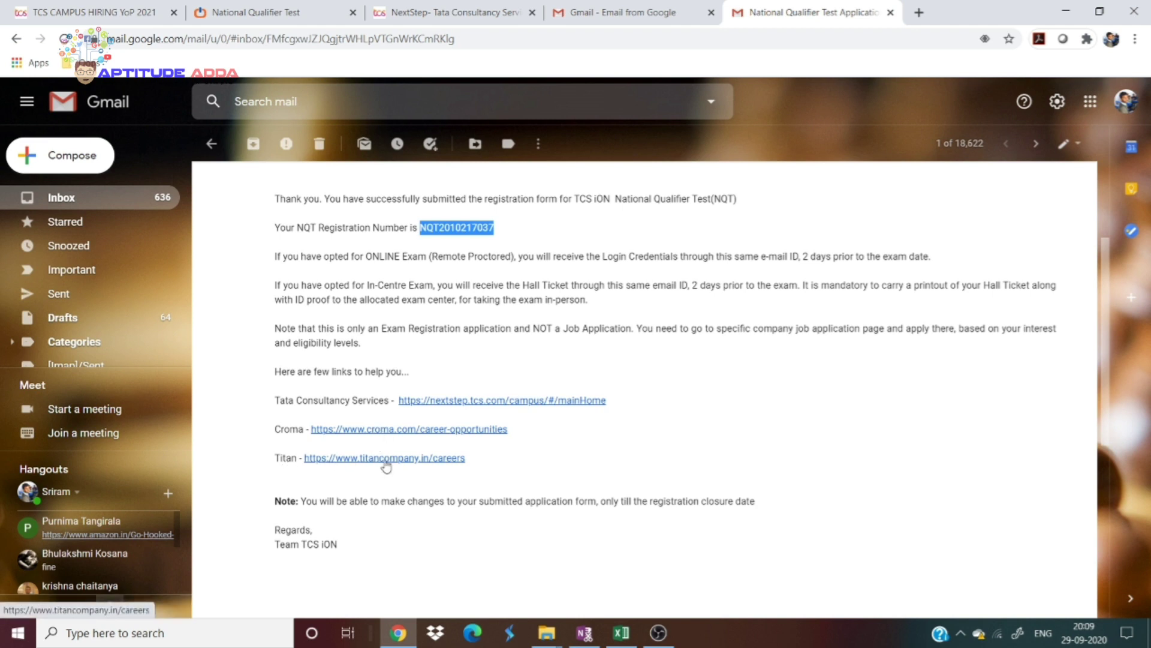
left_click(476, 402)
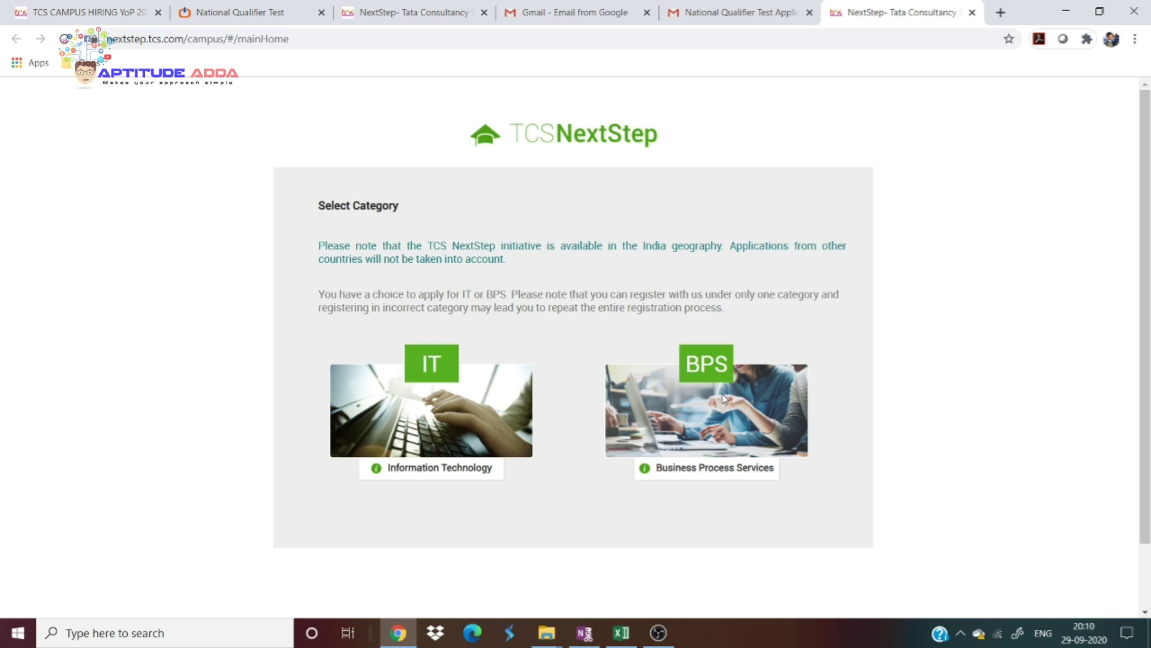
Read and close the Information Technology description, then choose the IT category
left_click(444, 478)
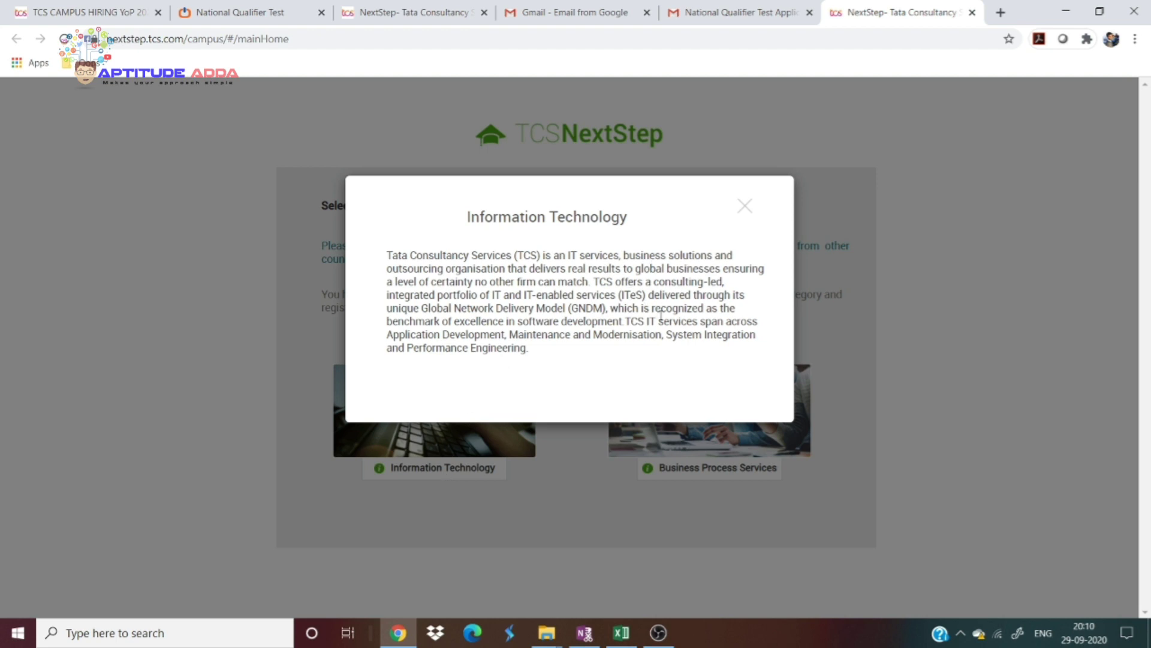
left_click(743, 208)
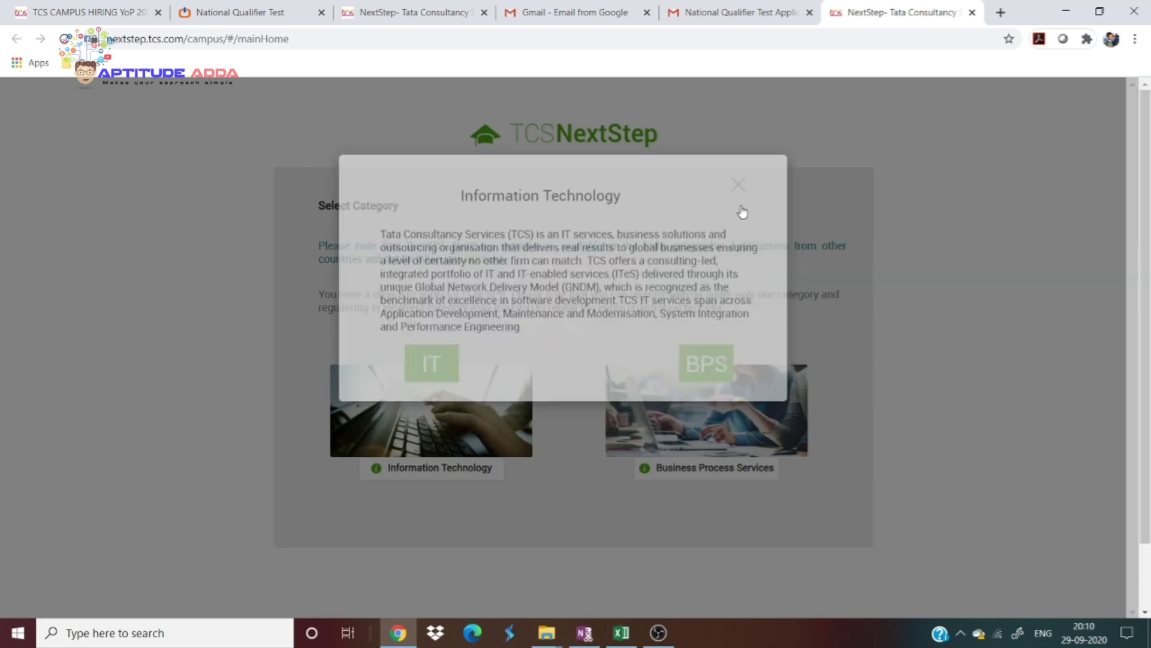
left_click(428, 379)
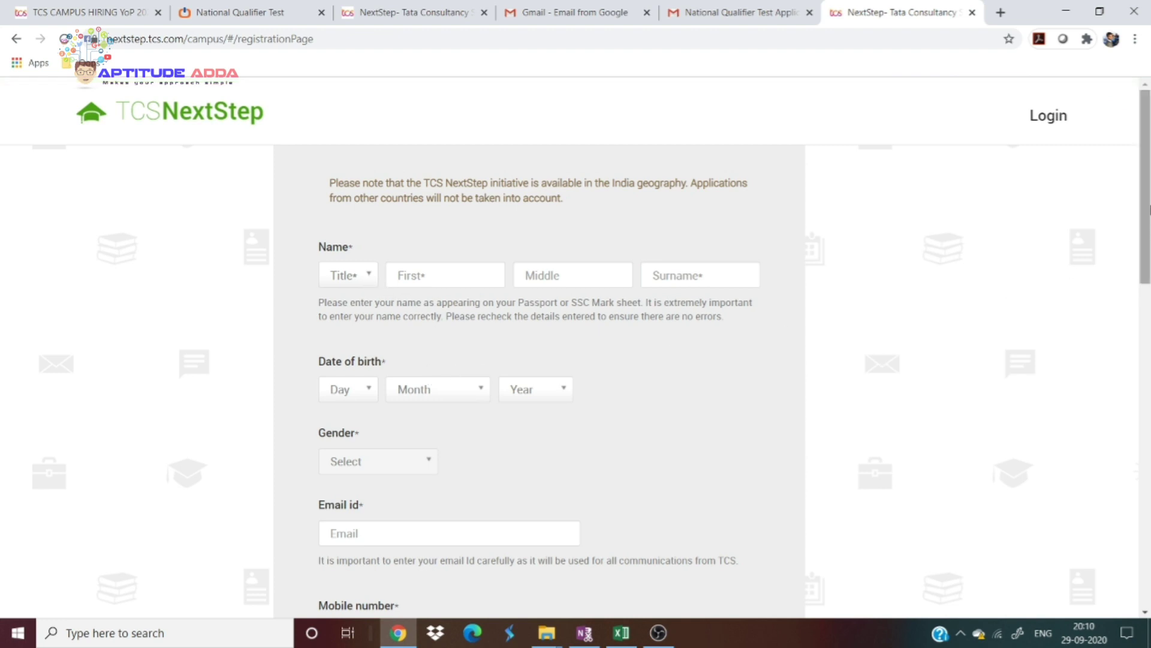
Set the title to Mr. and enter the applicant's first name
left_click_drag(1149, 208, 1149, 372)
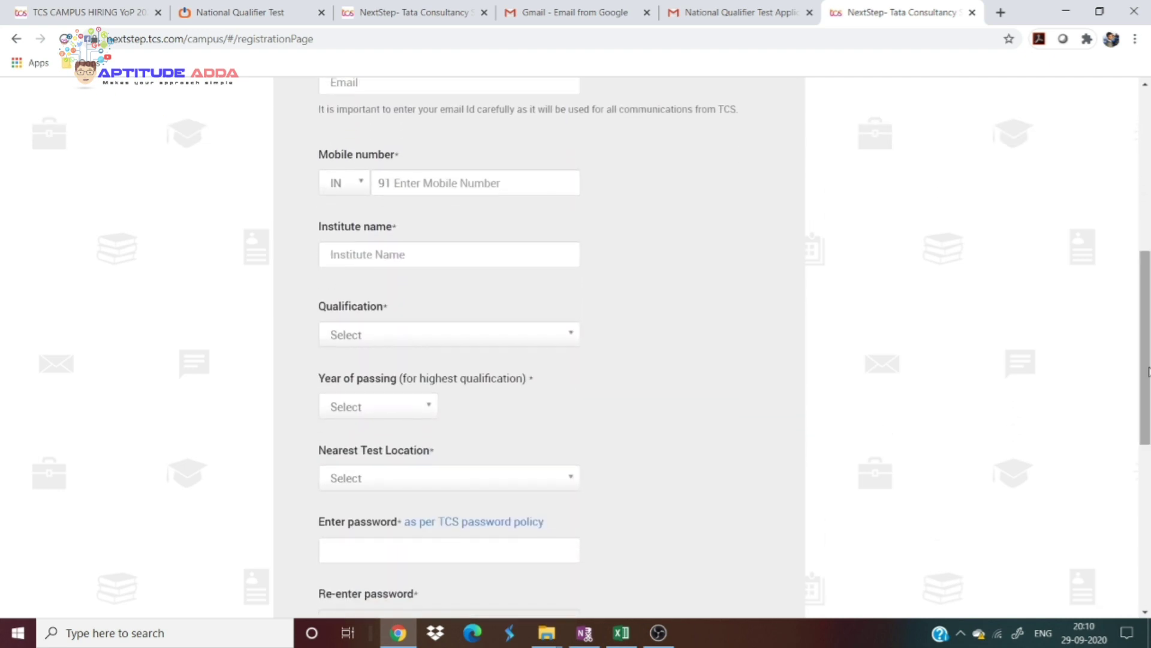
left_click(427, 247)
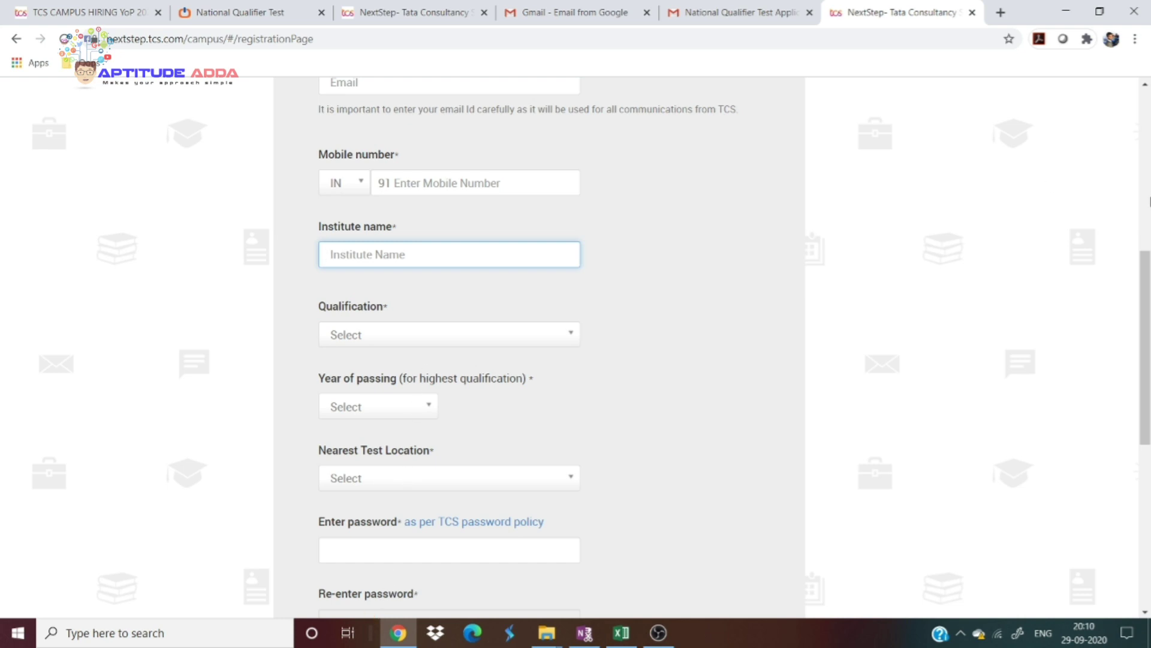
left_click_drag(1146, 273, 1146, 135)
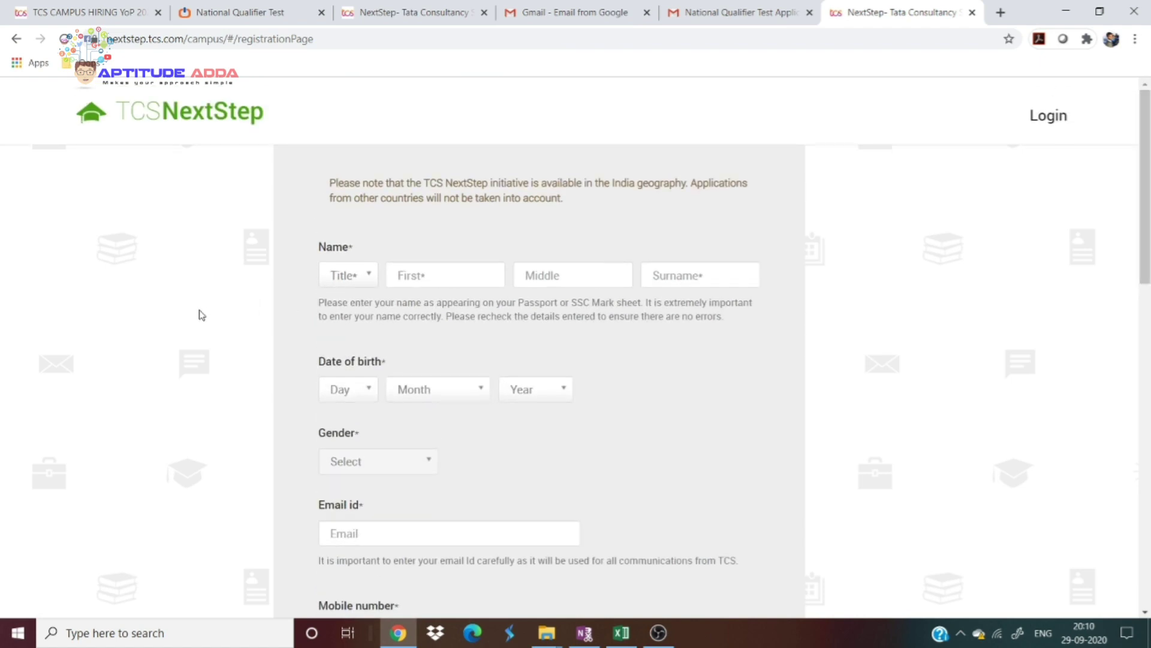
left_click(370, 280)
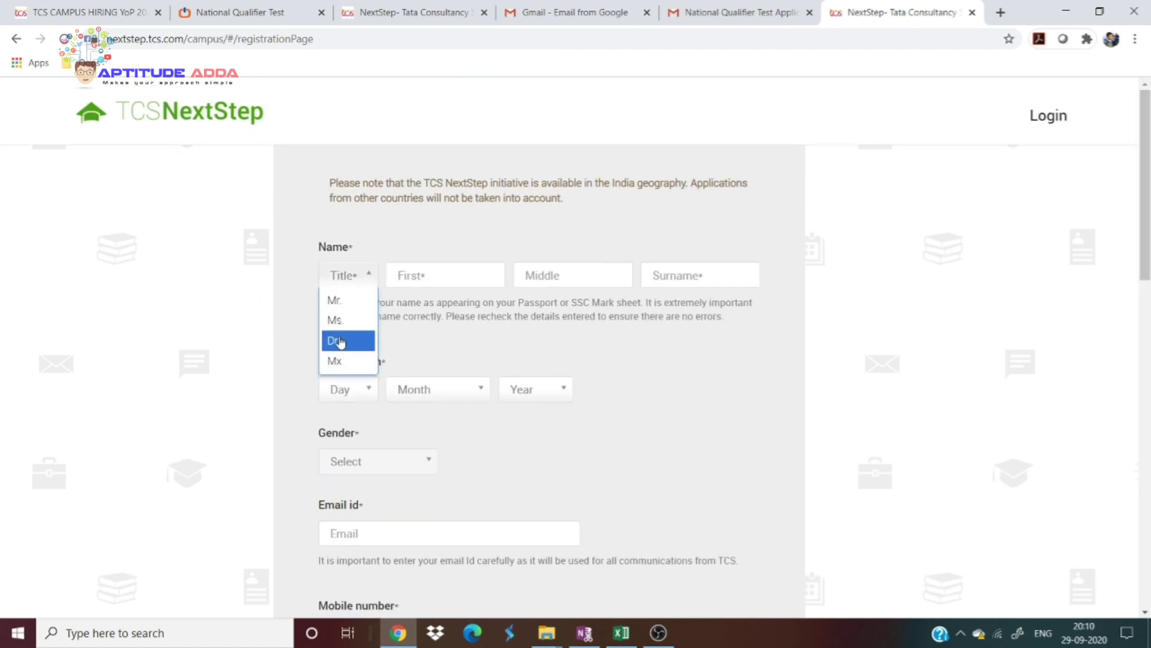
left_click(348, 300)
left_click(432, 273)
type("Sriram")
key("Tab")
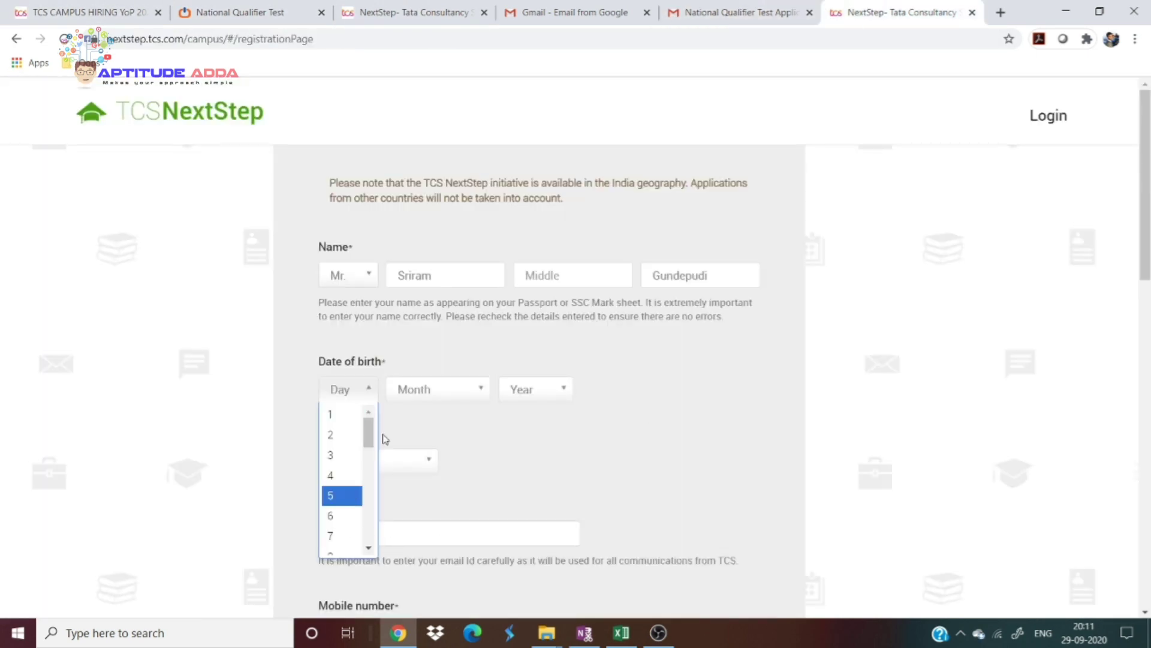
scroll(339, 527, "down", 6)
left_click(340, 545)
left_click(438, 389)
left_click(420, 432)
left_click(534, 388)
scroll(563, 524, "down", 10)
scroll(540, 480, "up", 7)
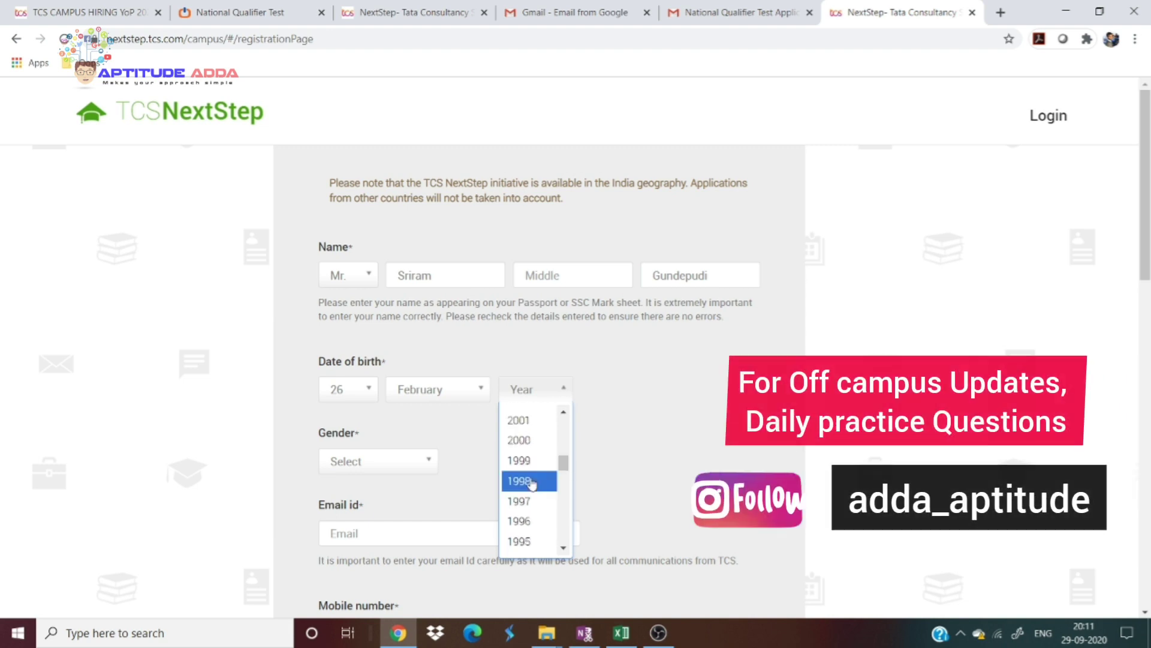
left_click(519, 479)
left_click(378, 461)
left_click(372, 485)
Enter the applicant's e-mail address and mobile number
left_click(378, 532)
left_click(391, 557)
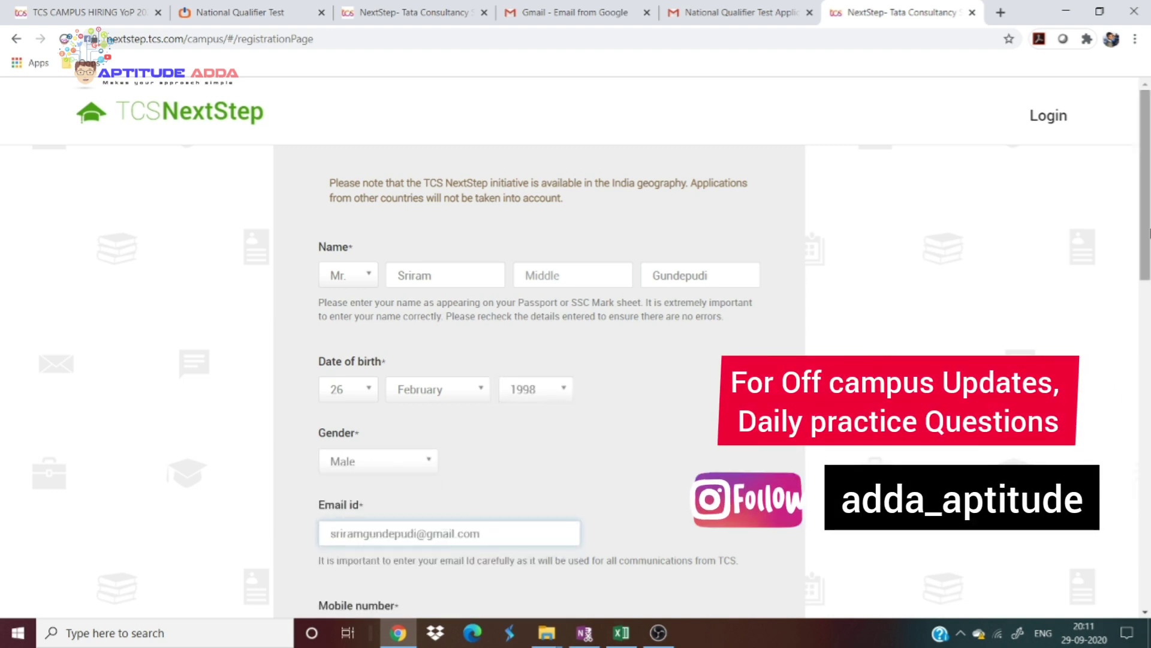
scroll(420, 420, "down", 8)
left_click(496, 166)
Choose Sri Indu College Of Engineering & Technology as institute and start searching the qualification list
left_click(432, 232)
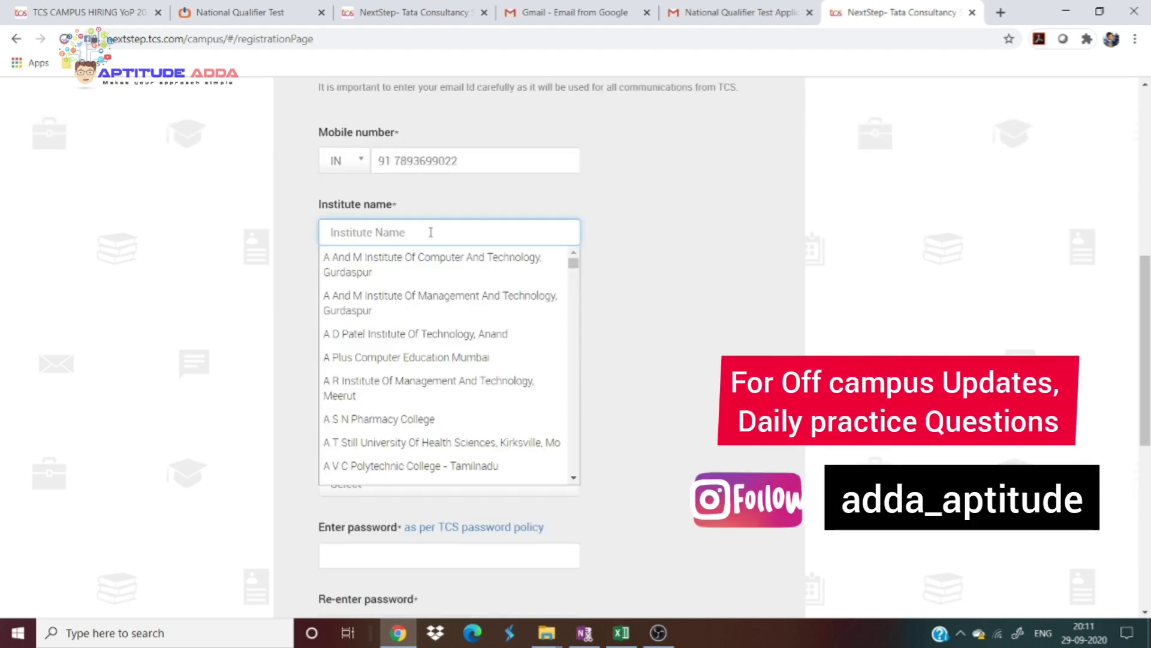
type("sri indu")
left_click(450, 254)
left_click(418, 312)
type("b.")
key("BackSpace")
key("BackSpace")
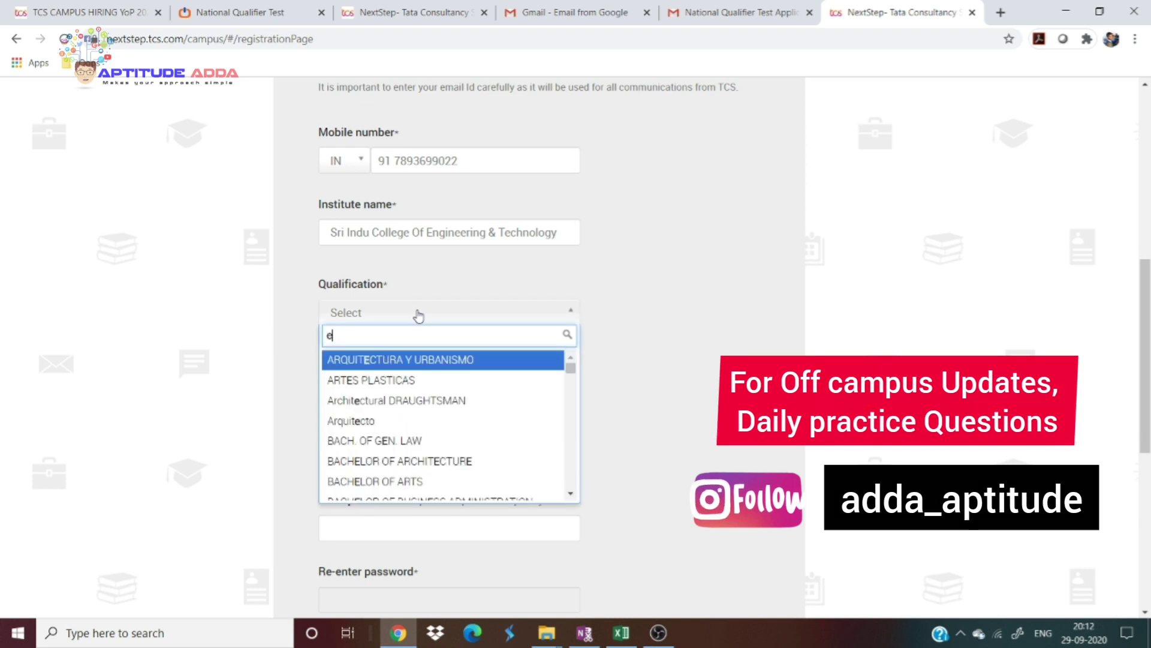